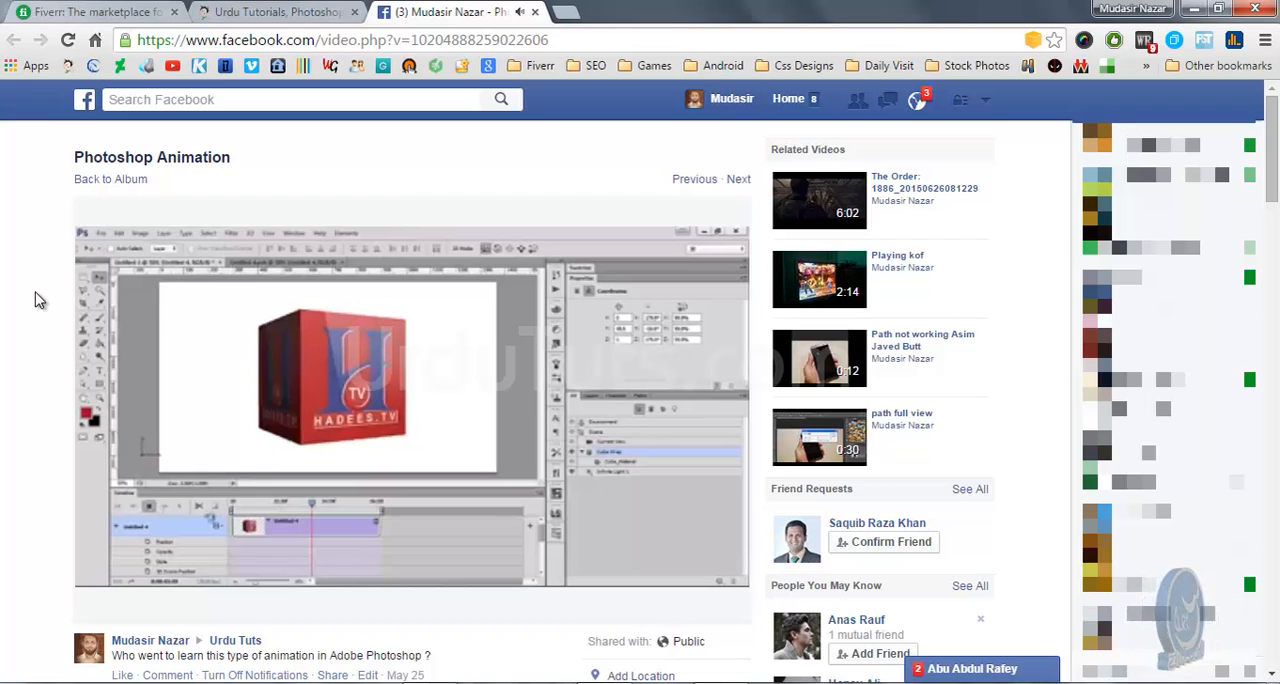
click(278, 11)
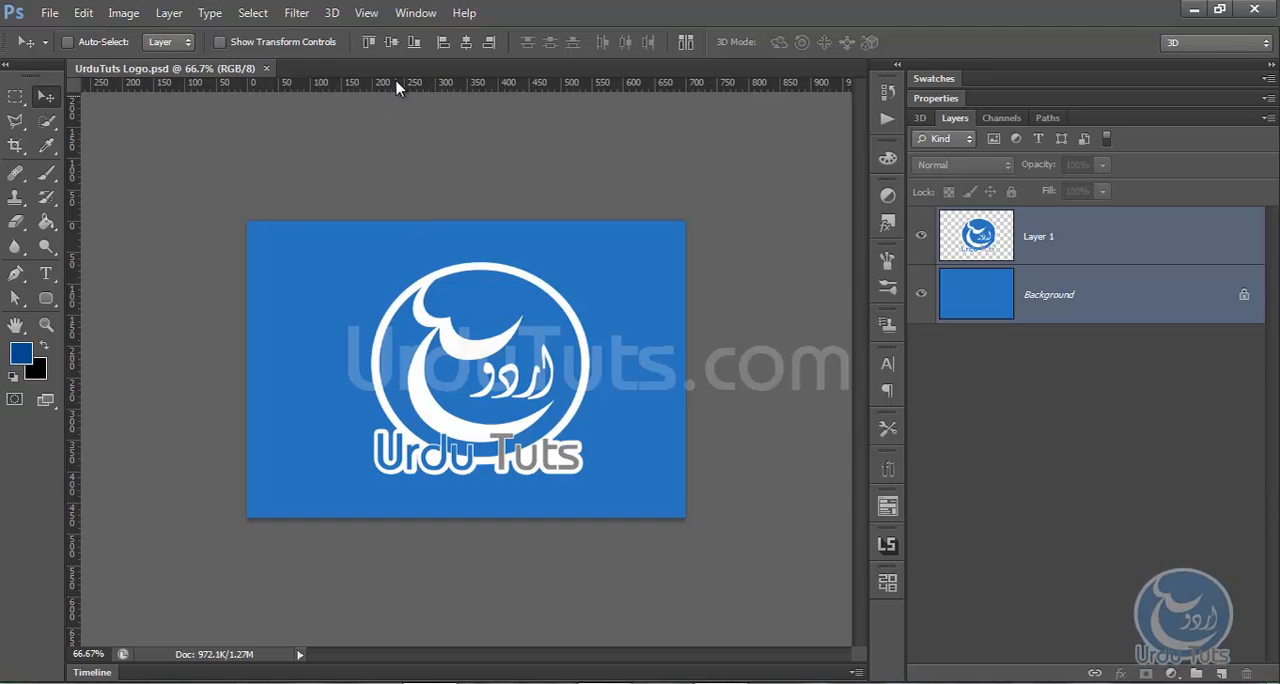
click(332, 12)
mouse_move(290, 15)
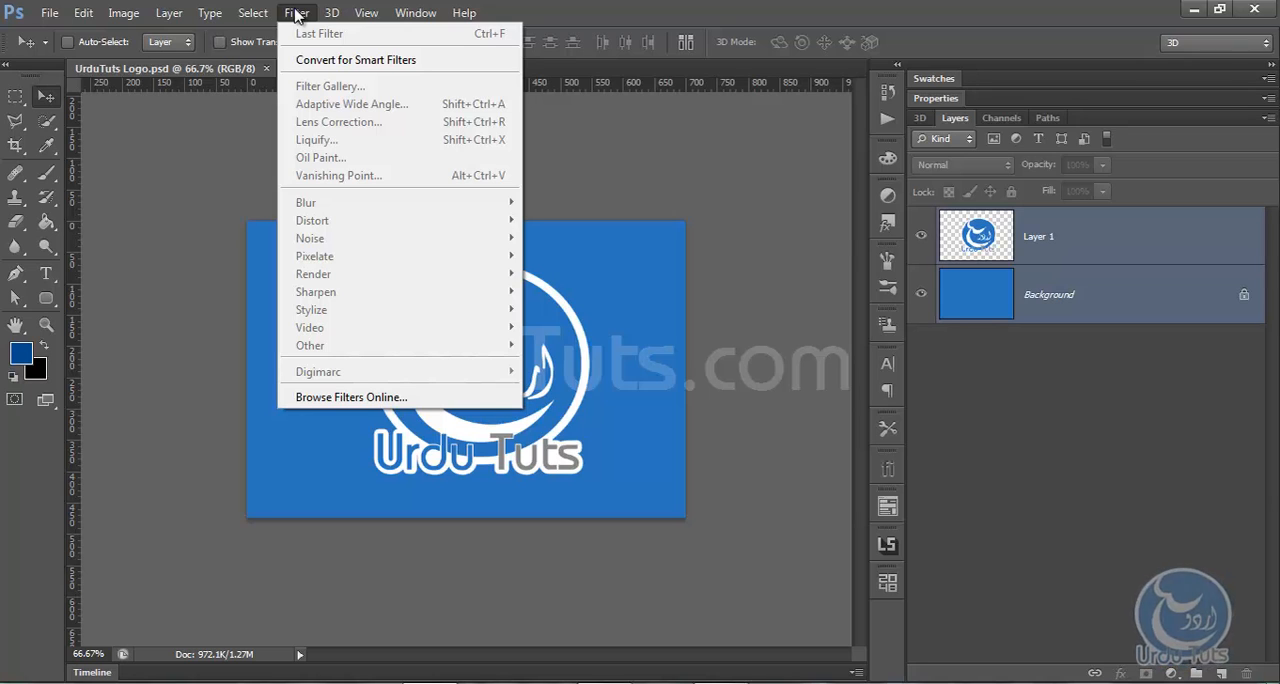
click(235, 166)
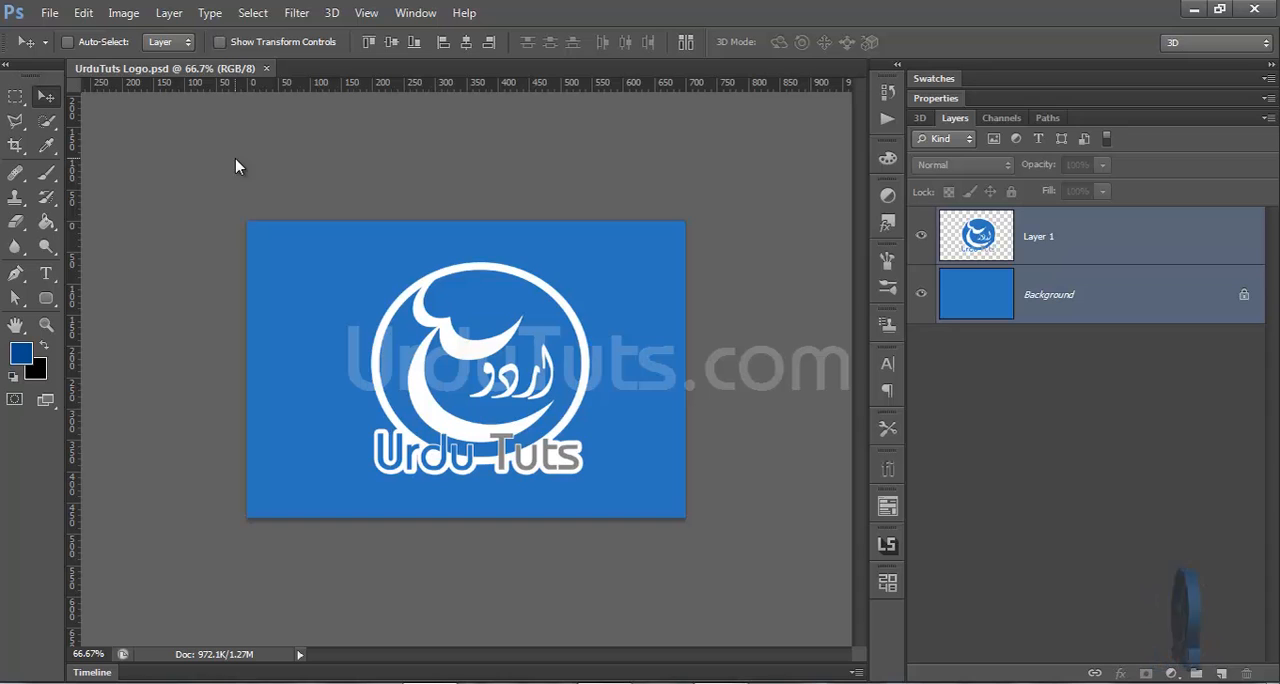
Delete the blue Background layer so only the logo layer is left
click(1067, 261)
click(1070, 302)
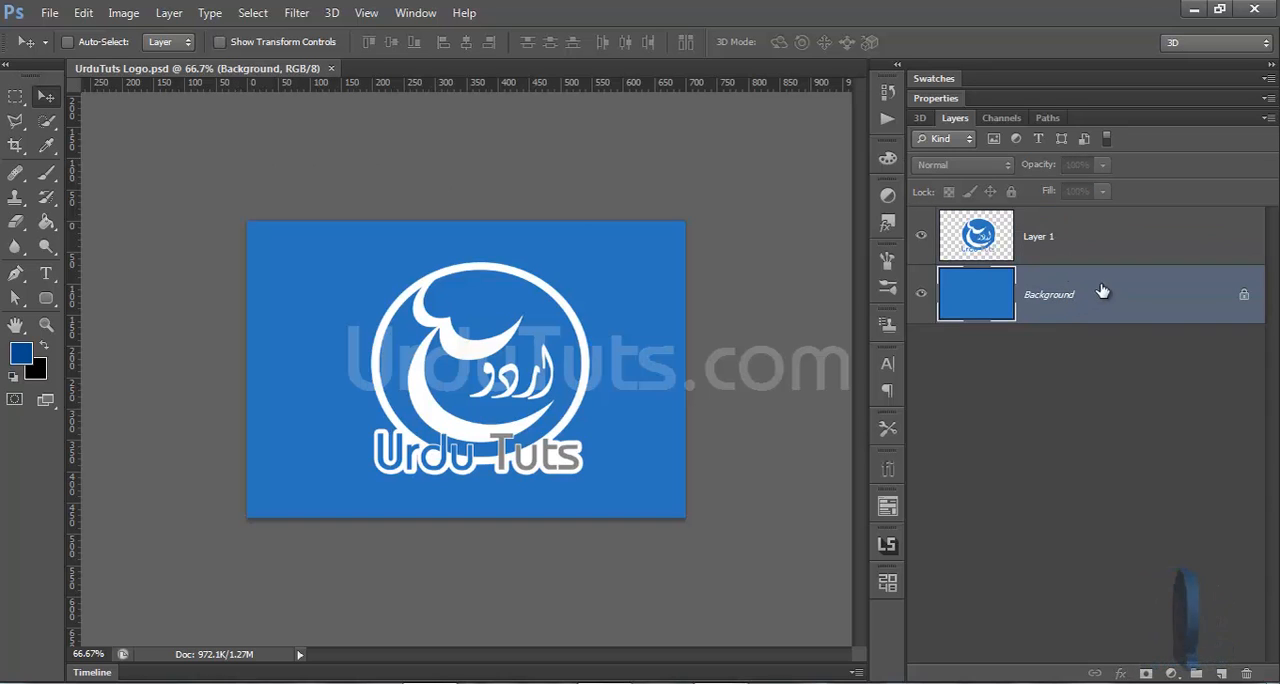
drag(1102, 291, 1250, 669)
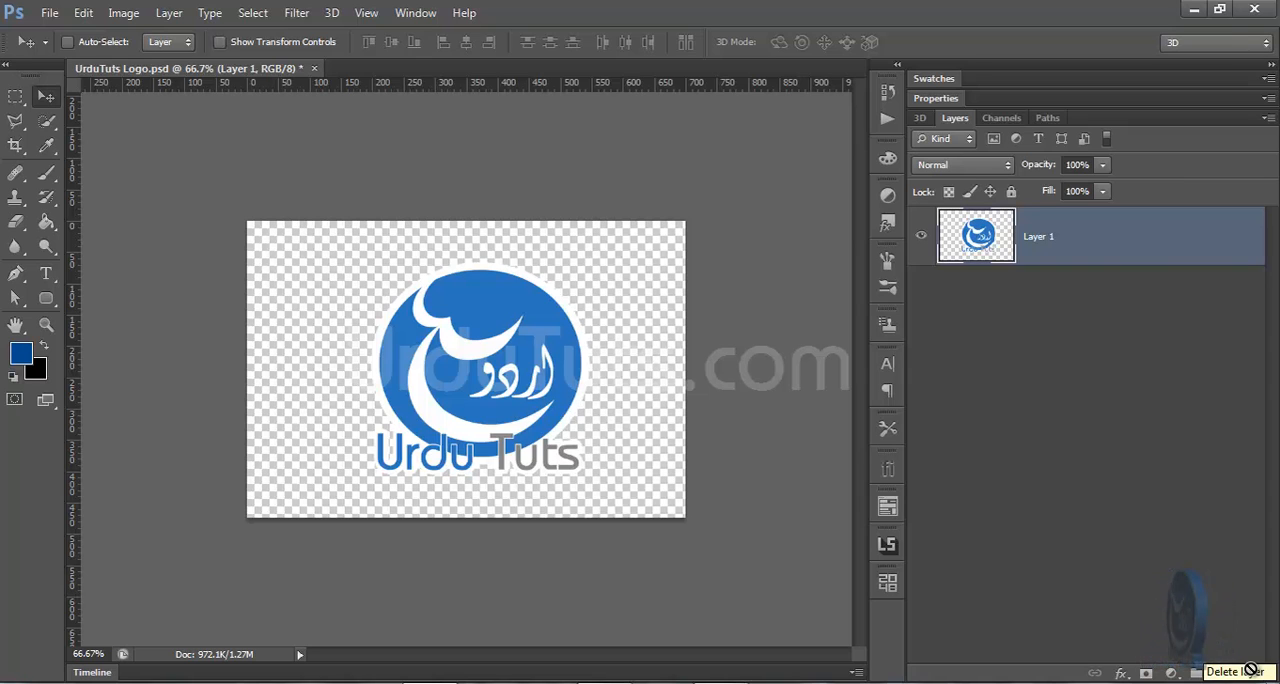
Create a new 3D extrusion from the selected logo layer
key(ctrl+0)
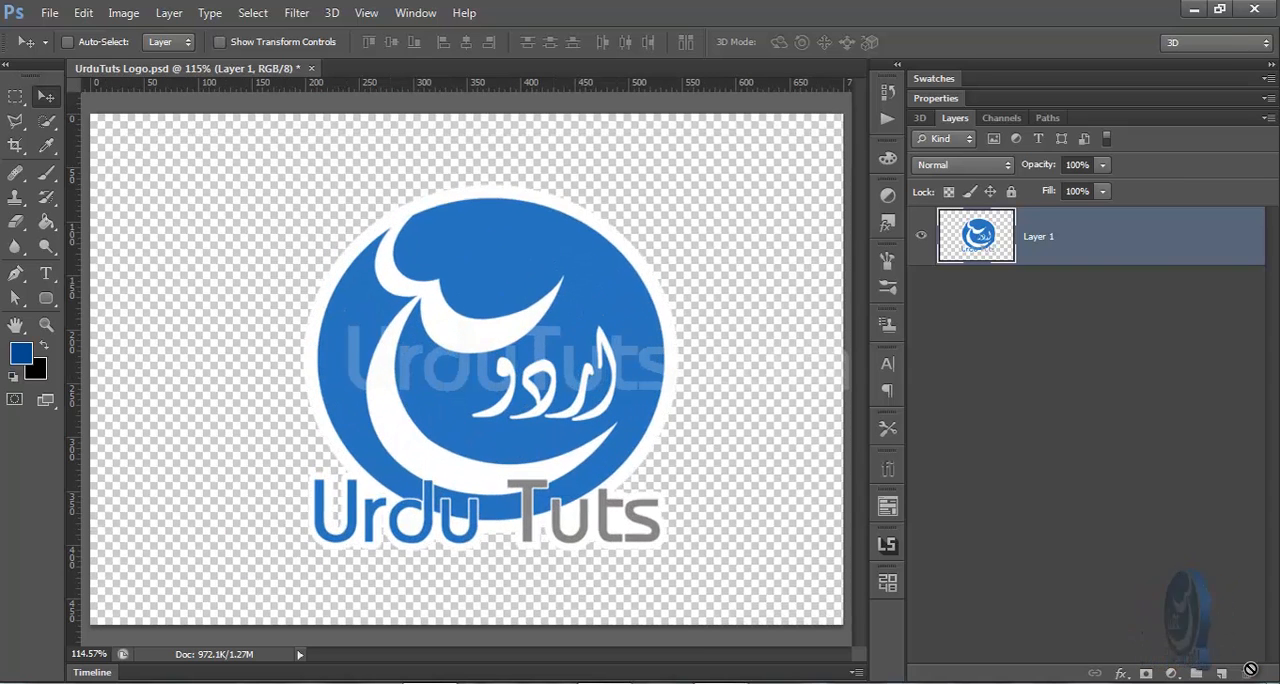
click(333, 13)
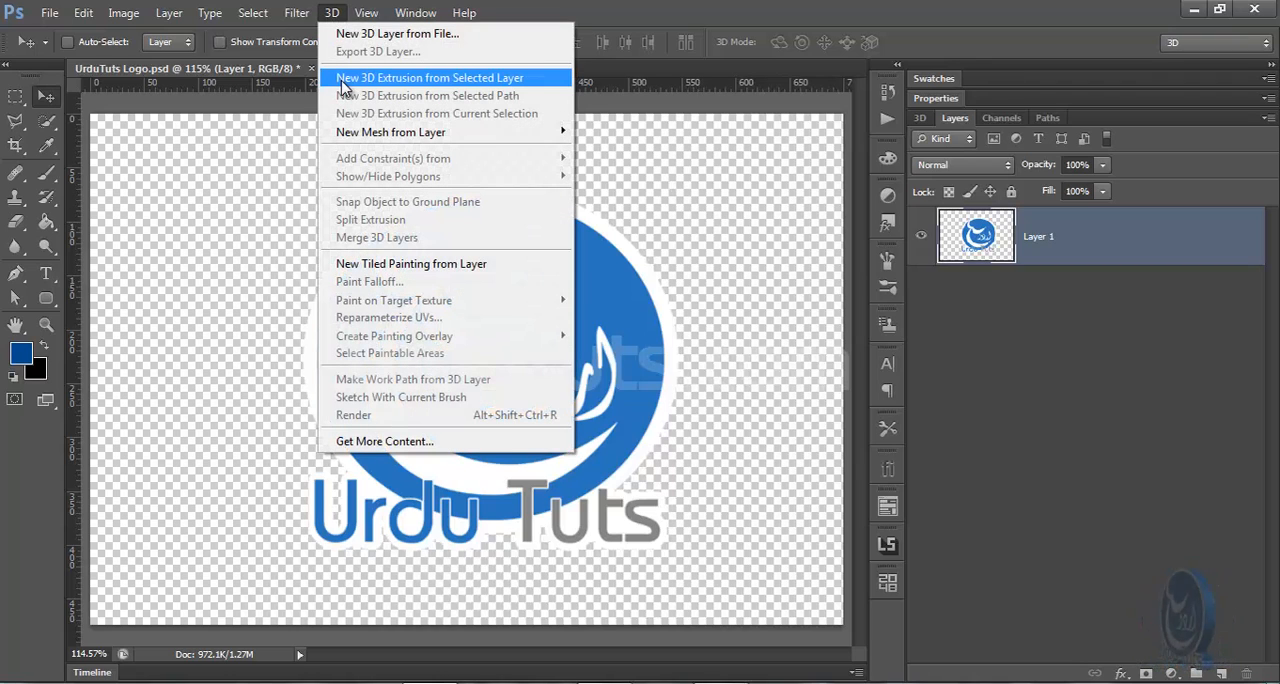
click(464, 86)
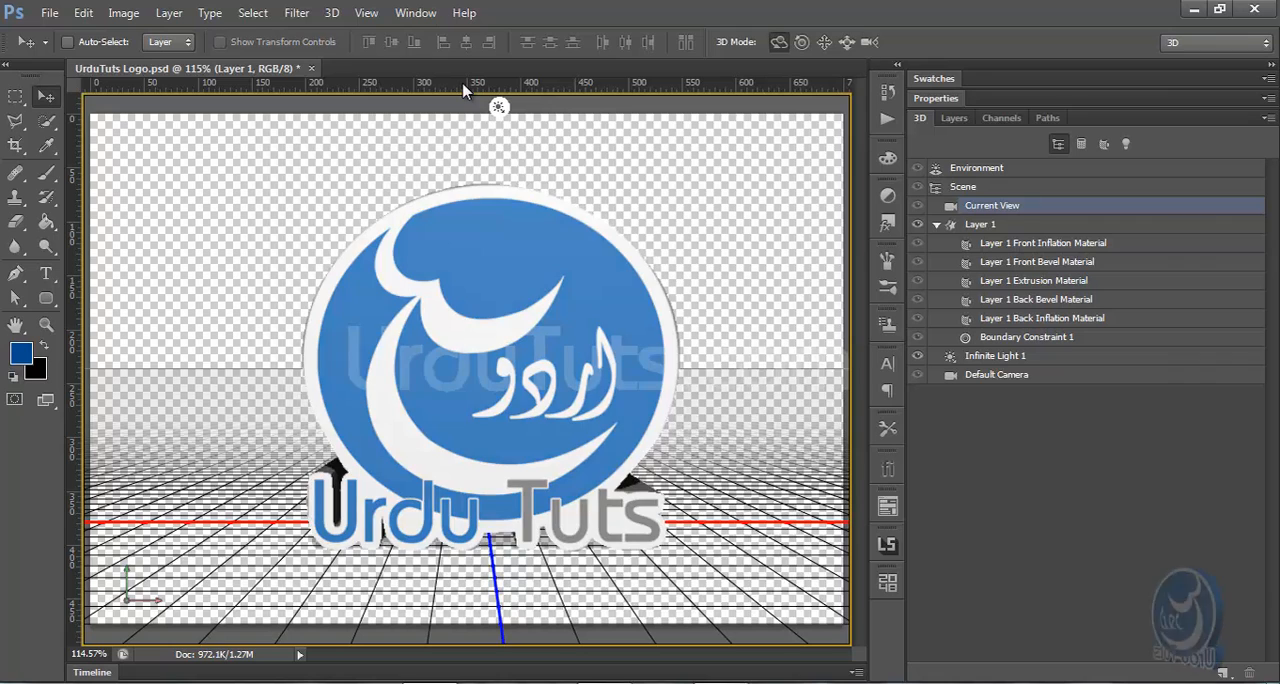
Reduce the extruded logo's depth to about 10.8% along Z, turning it sideways for the scaling and back to face front
key(ctrl+1)
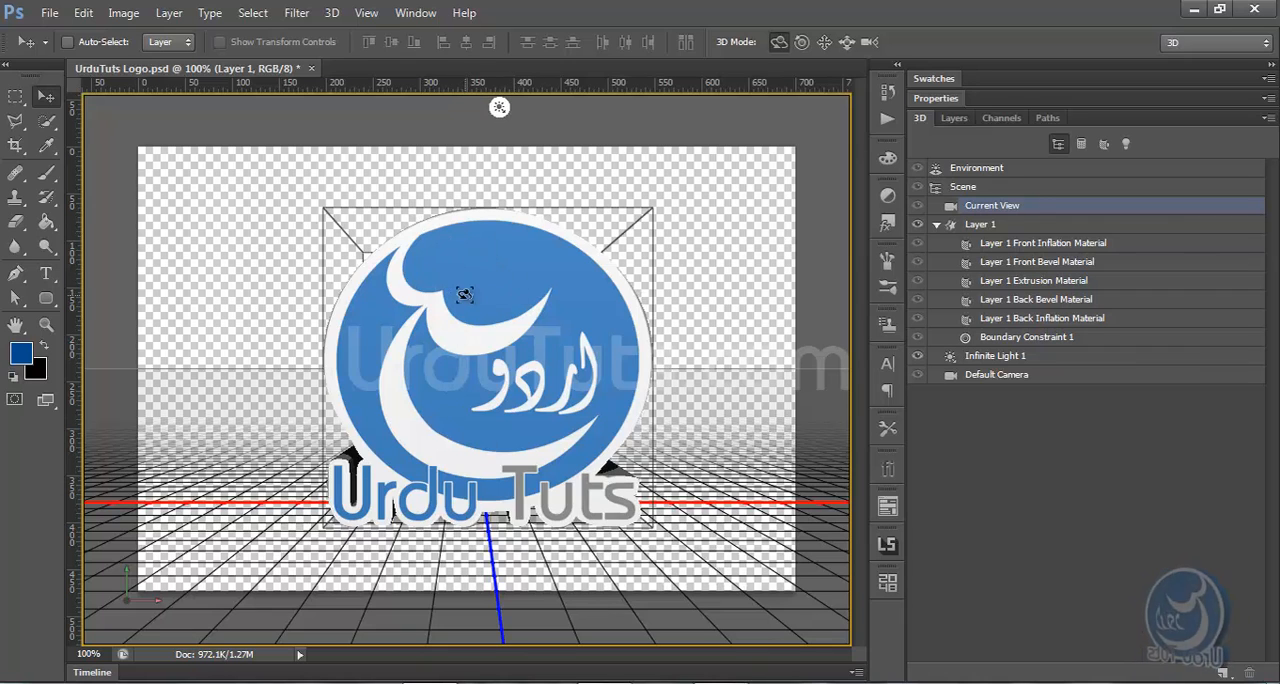
click(477, 348)
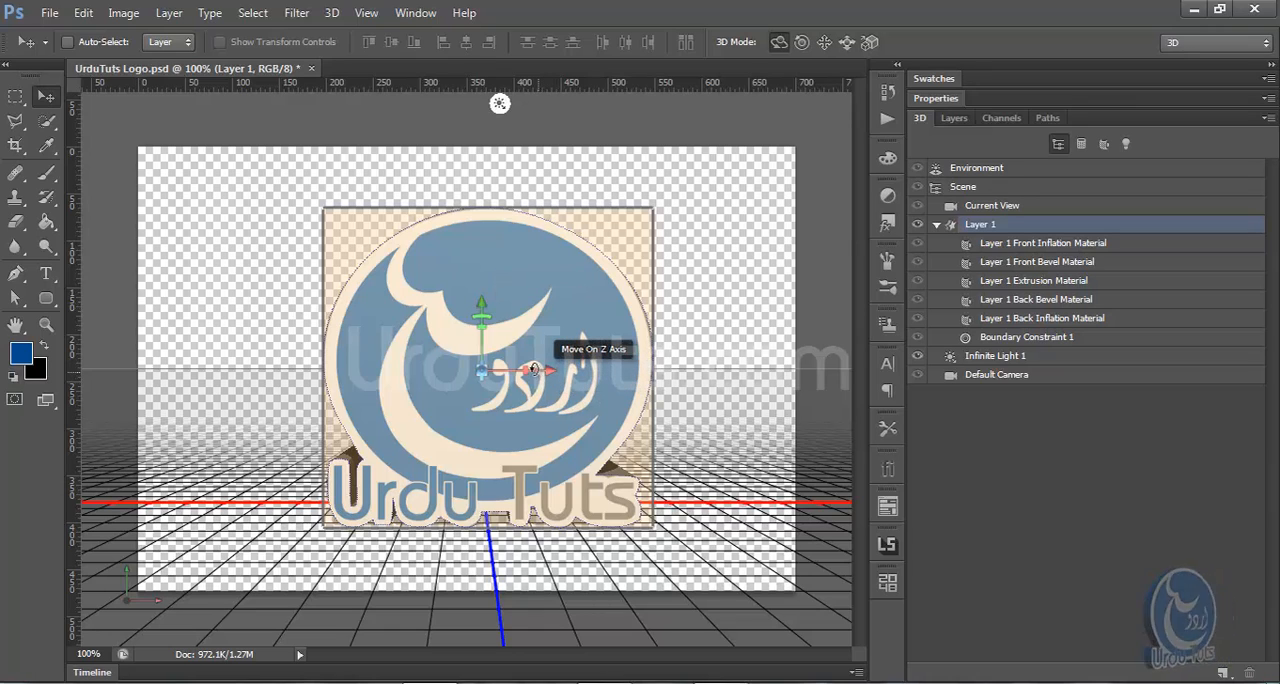
drag(534, 369, 232, 369)
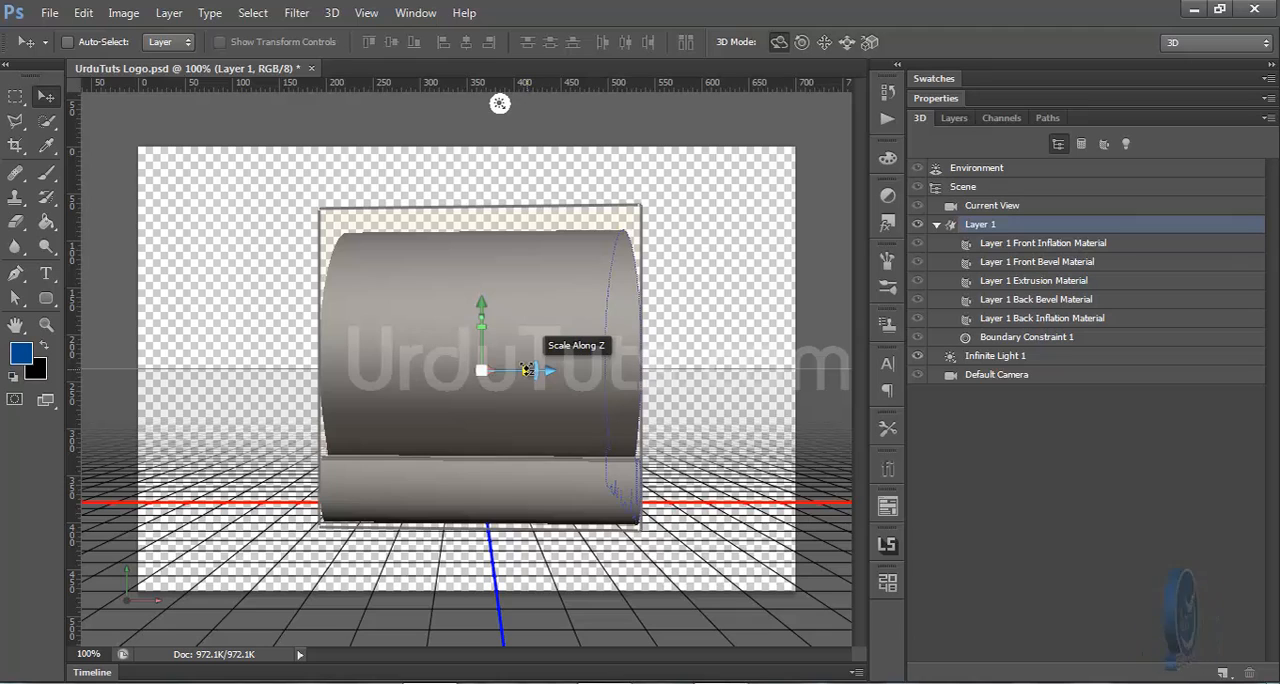
drag(527, 370, 236, 386)
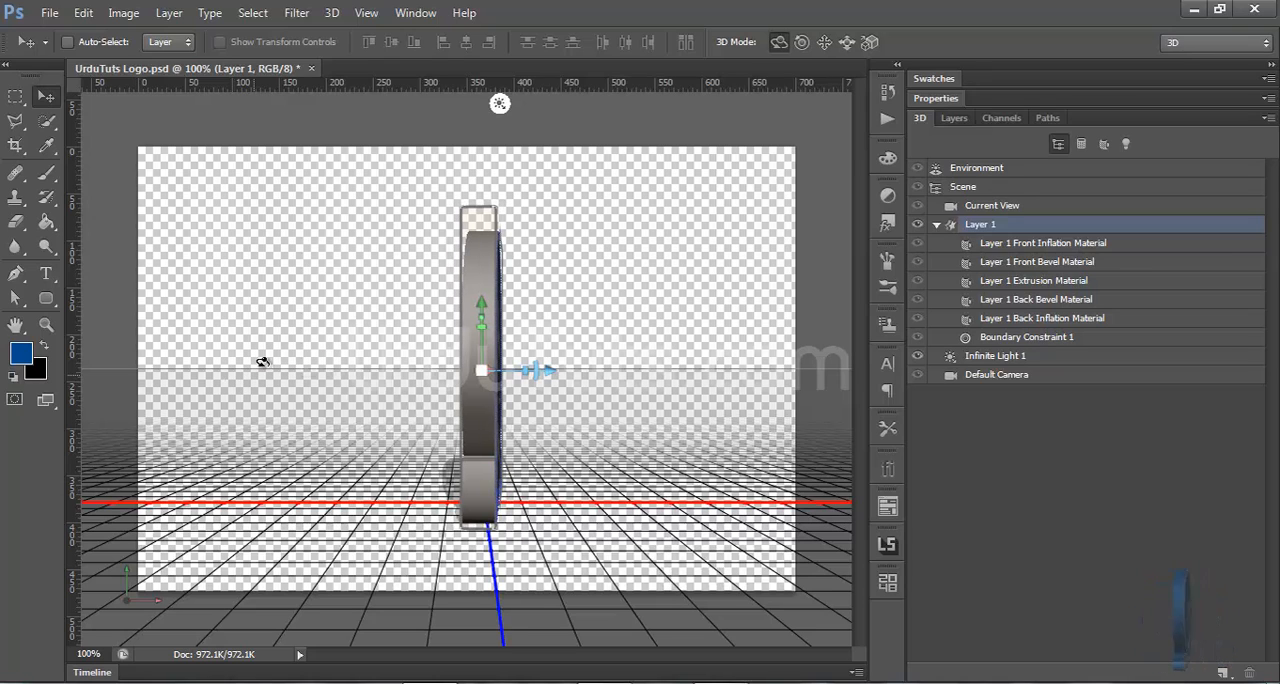
drag(489, 369, 798, 379)
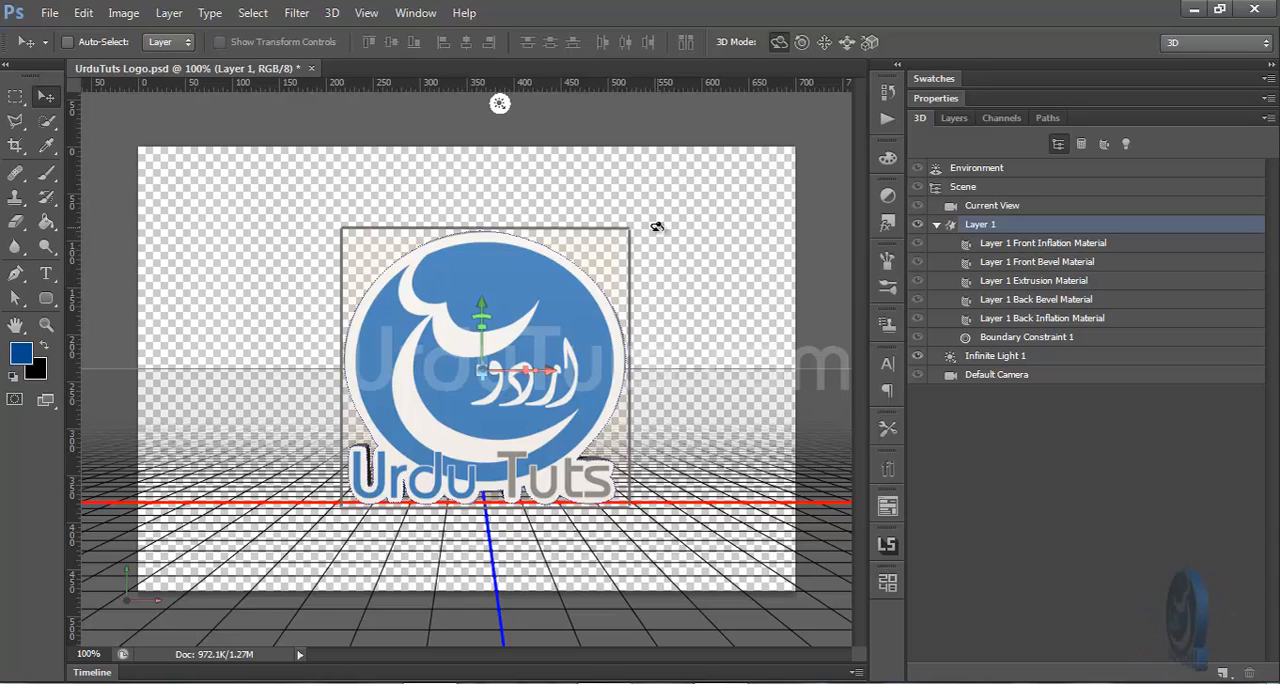
Expand the logo mesh's properties and set its Y rotation angle to 0° in the coordinates
right_click(1036, 106)
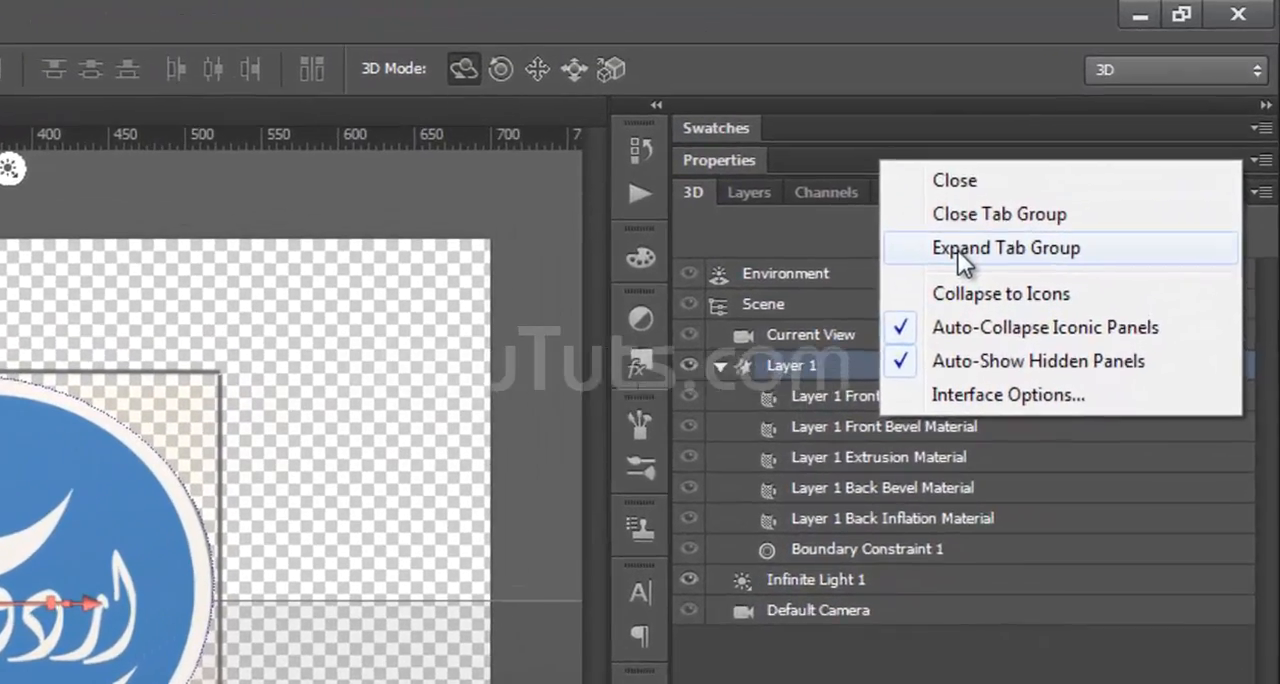
click(958, 252)
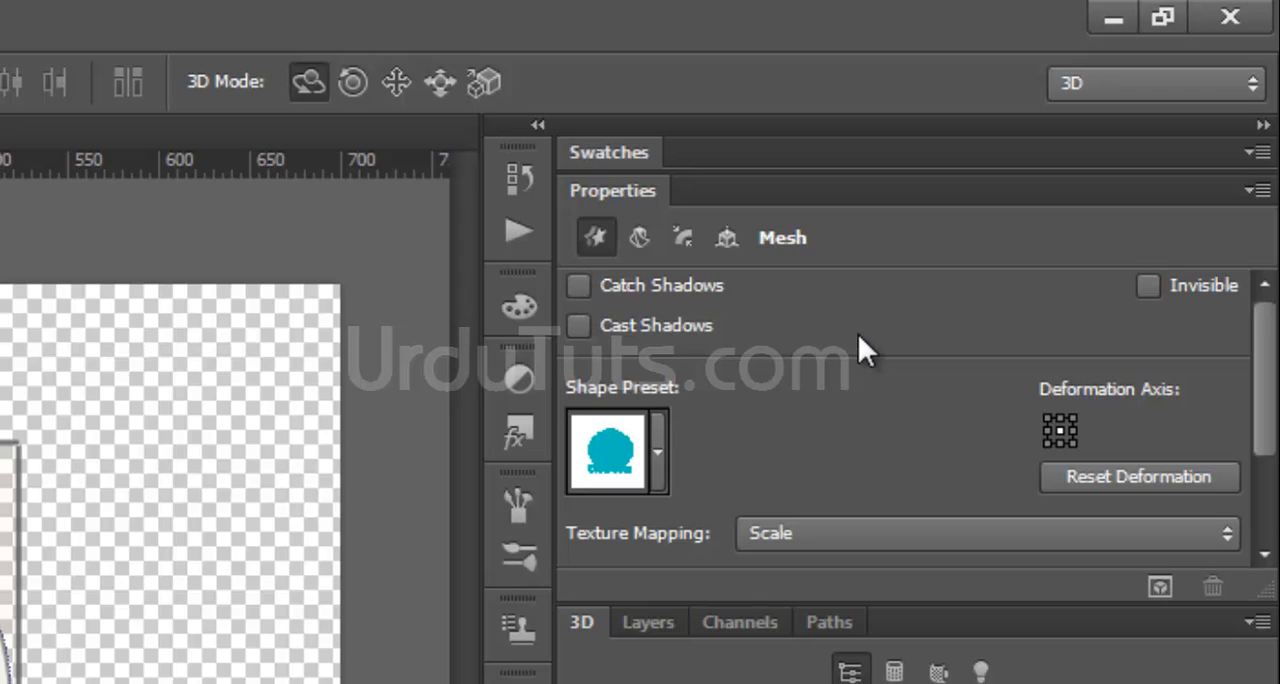
click(734, 235)
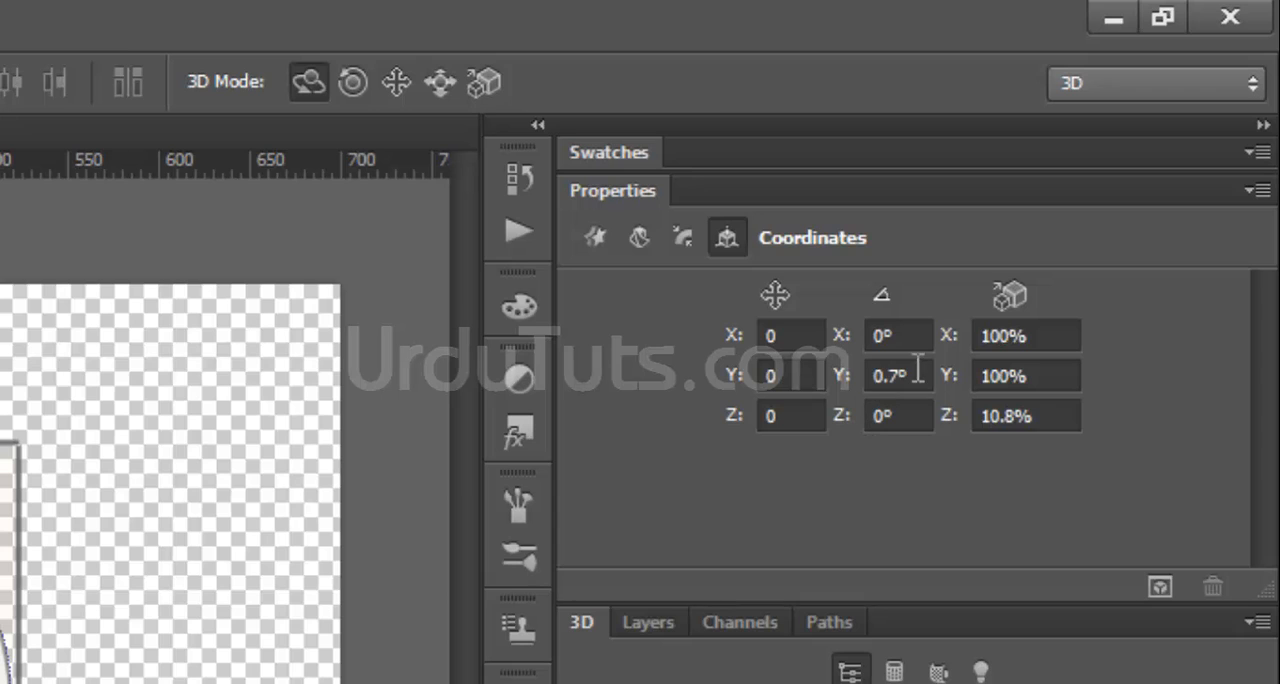
double_click(914, 372)
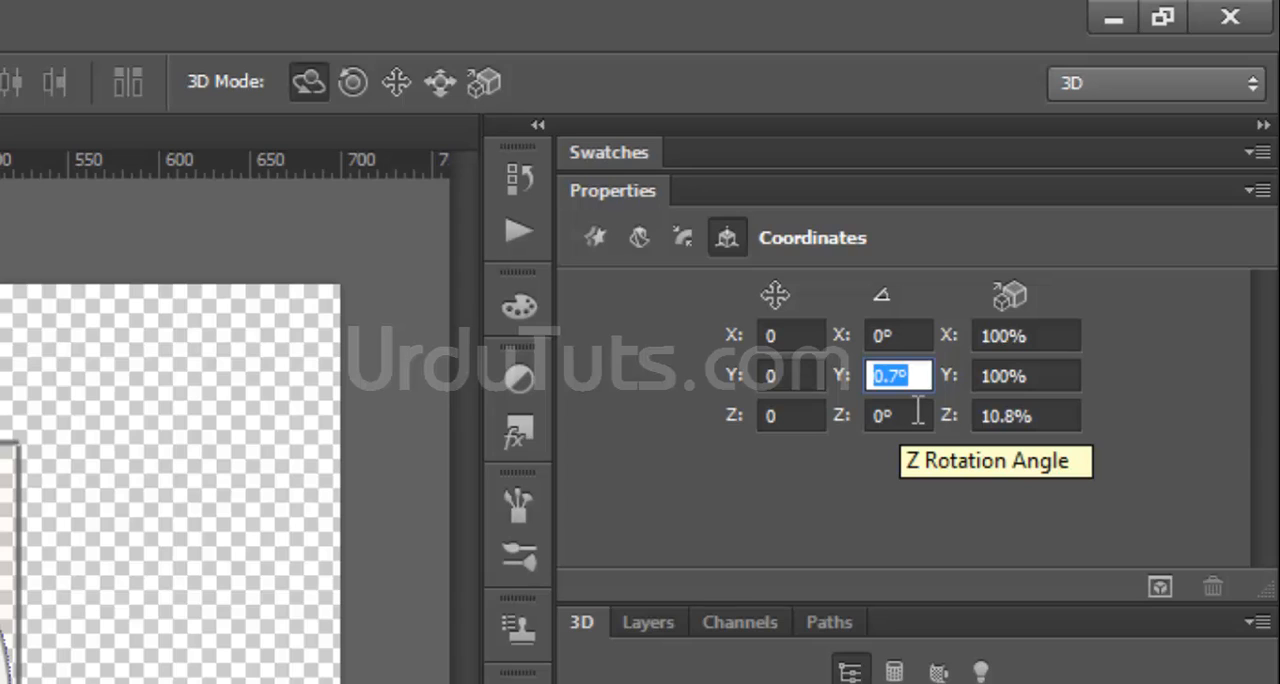
text(0)
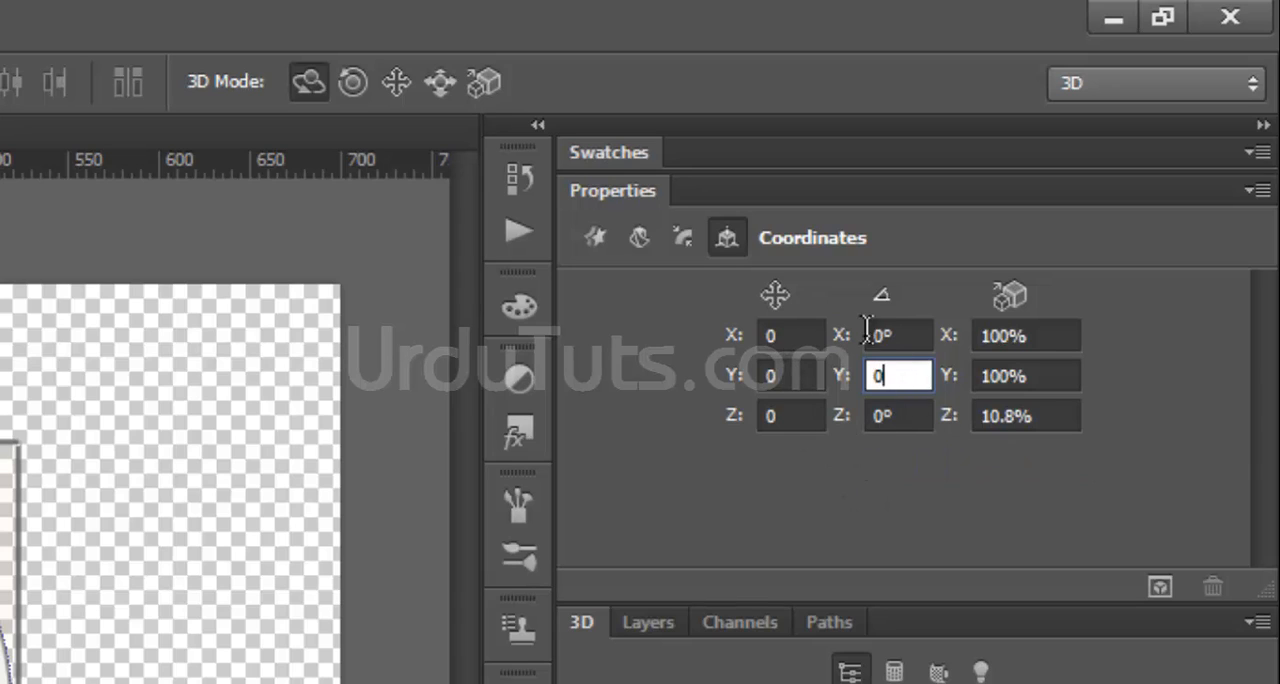
key(Tab)
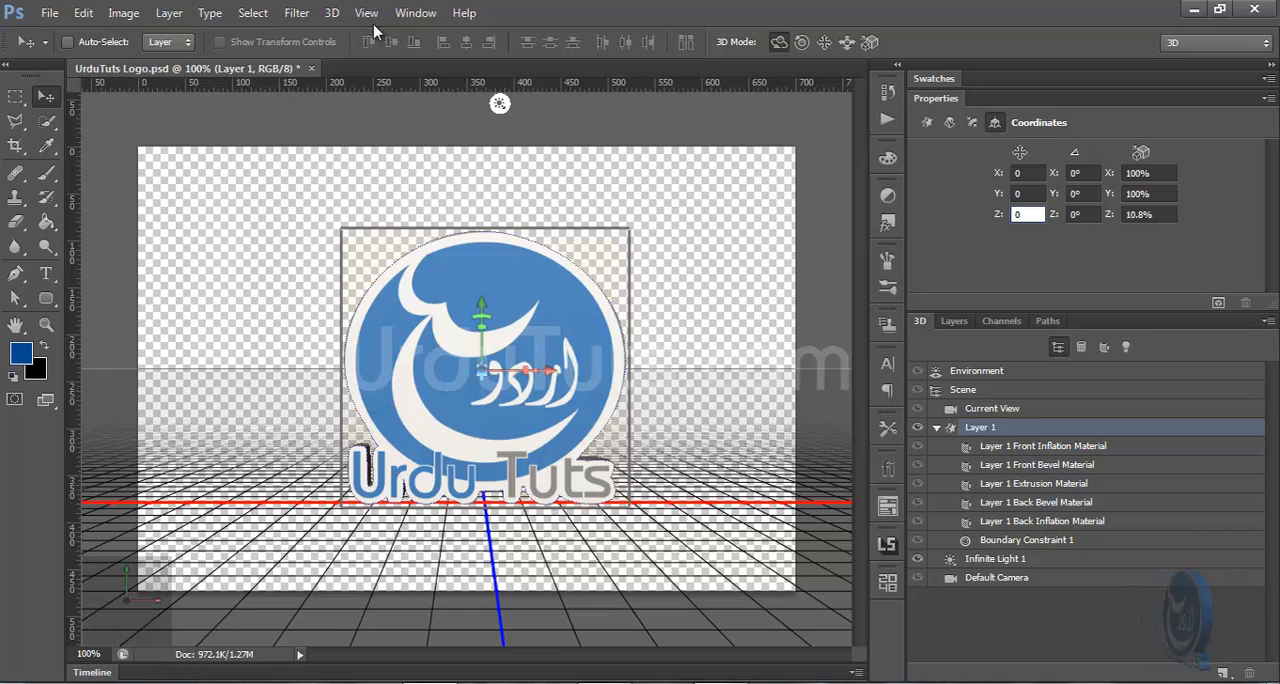
Show the Timeline, reduce its height slightly, and create a video timeline for the logo layer
click(432, 14)
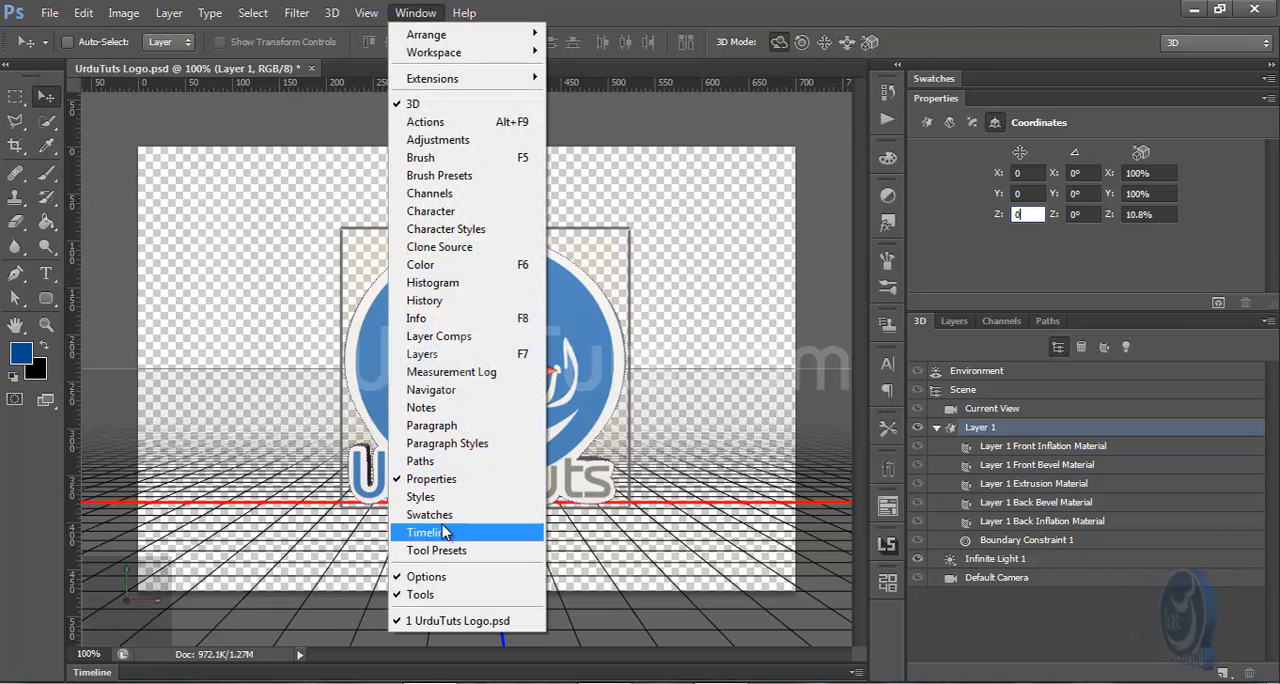
click(430, 533)
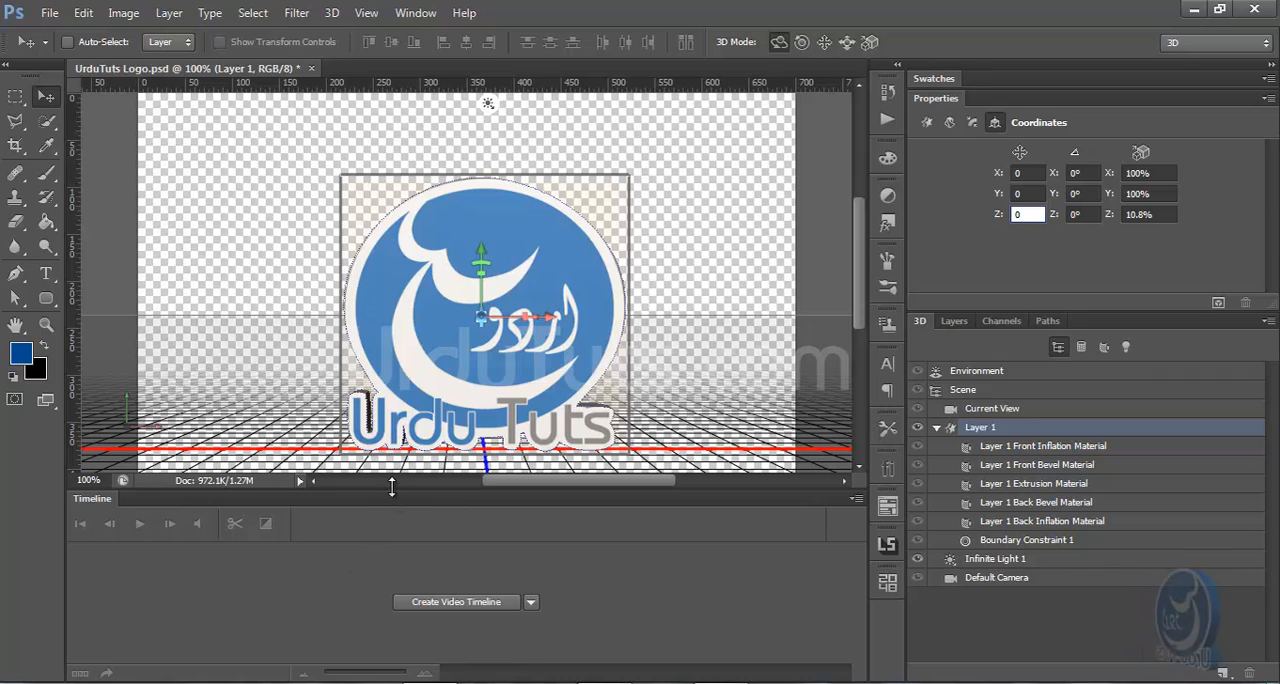
drag(392, 489, 393, 519)
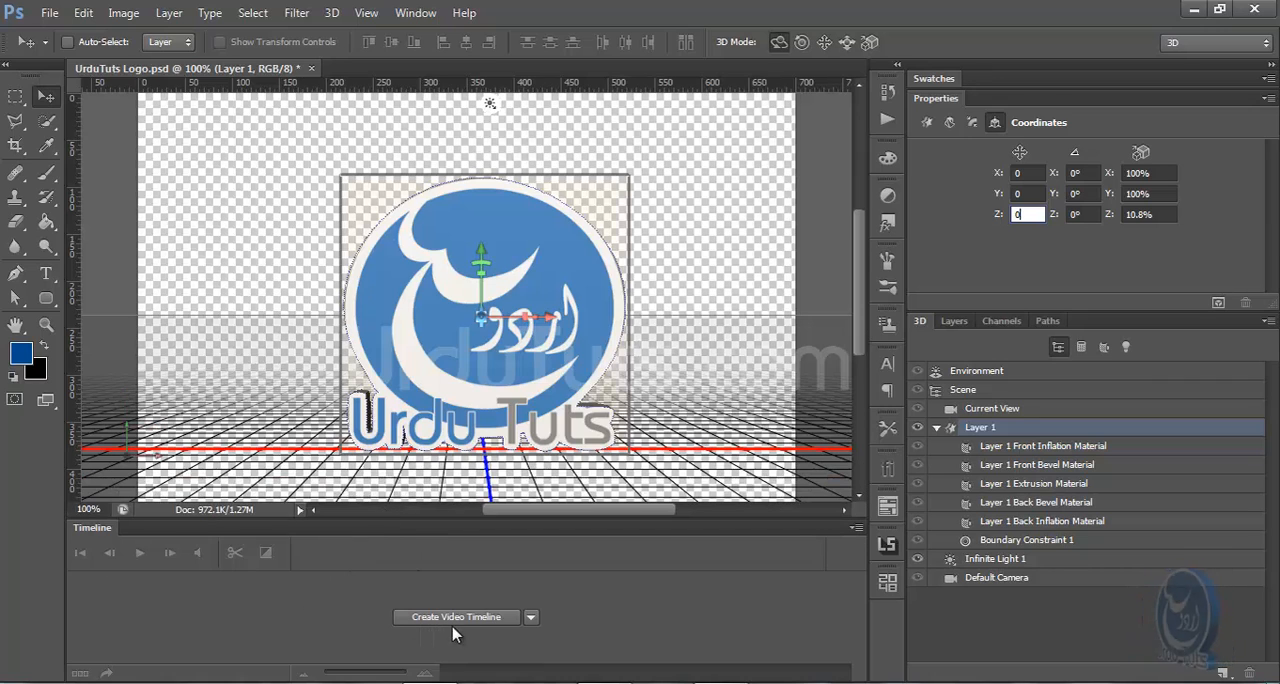
click(487, 631)
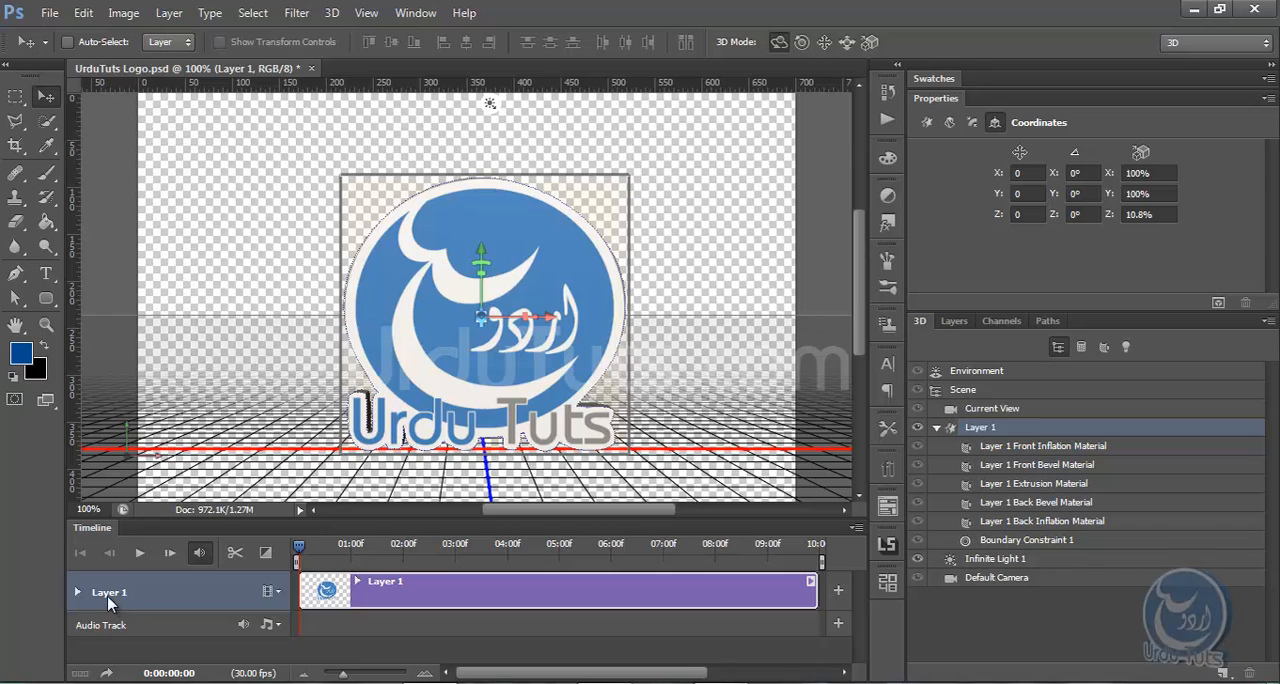
Expand Layer 1's timeline properties down to 3D Meshes and enable keyframe animation for the Layer 1 mesh at 0:00:00:00
click(954, 321)
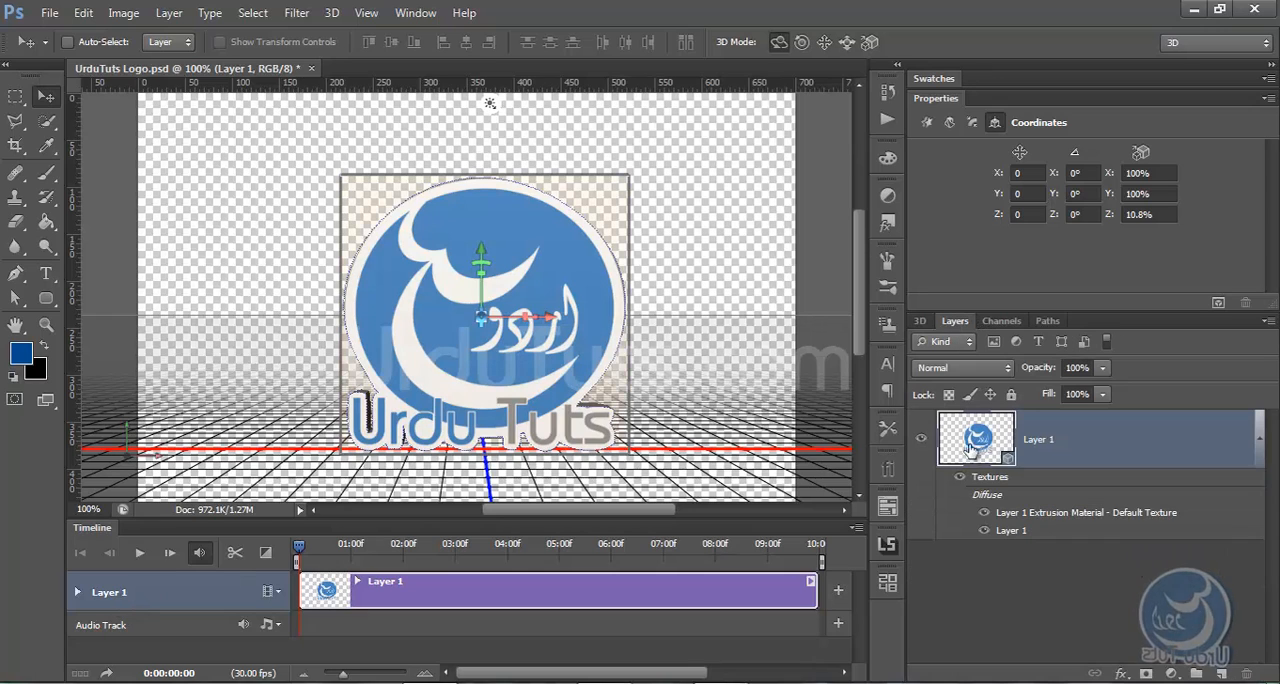
click(920, 321)
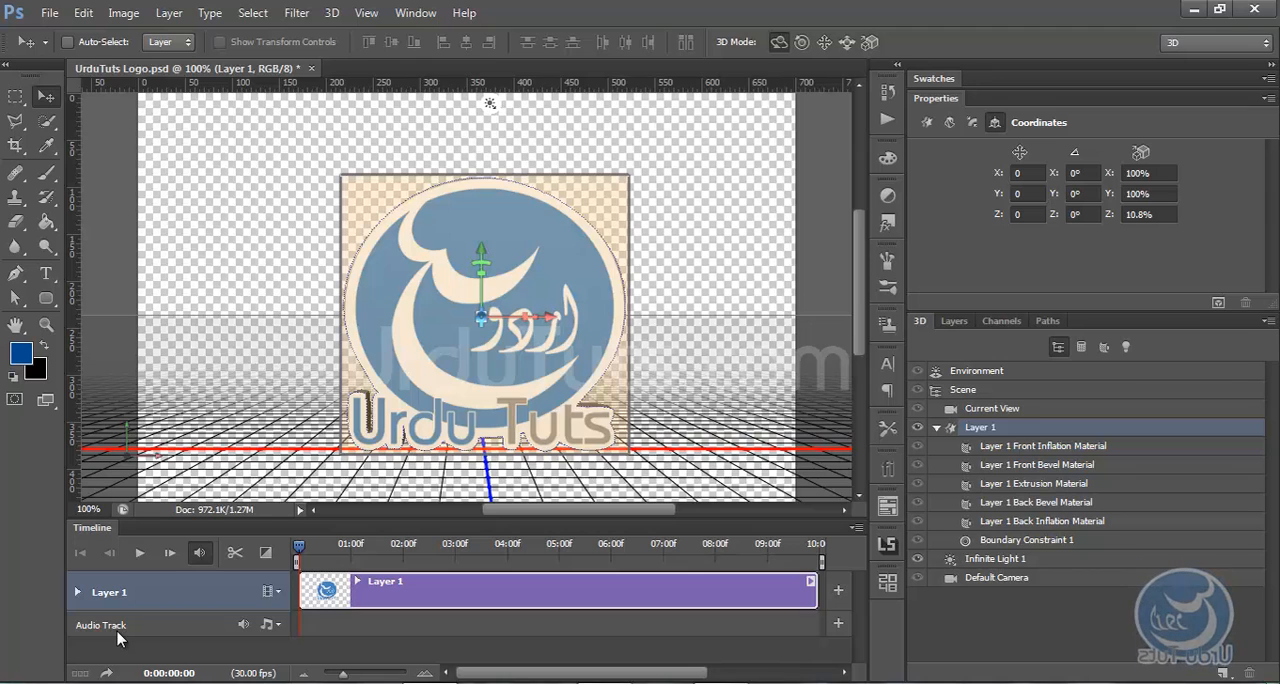
key(ctrl+minus)
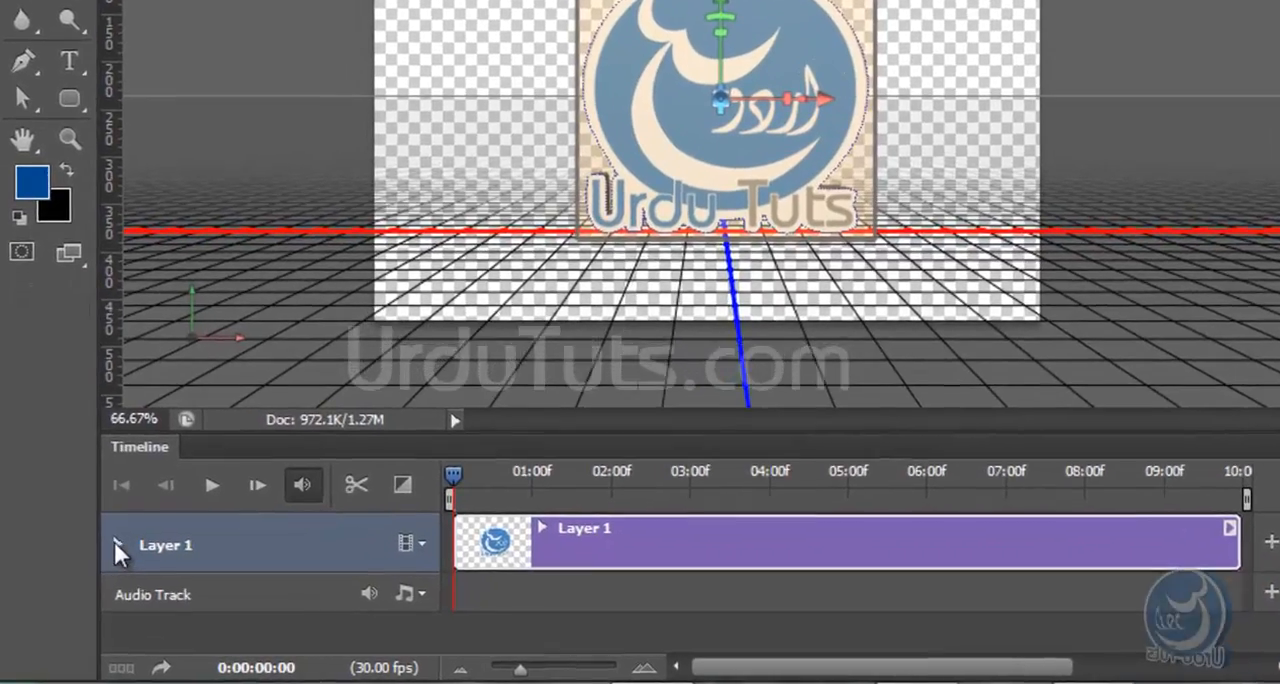
click(110, 552)
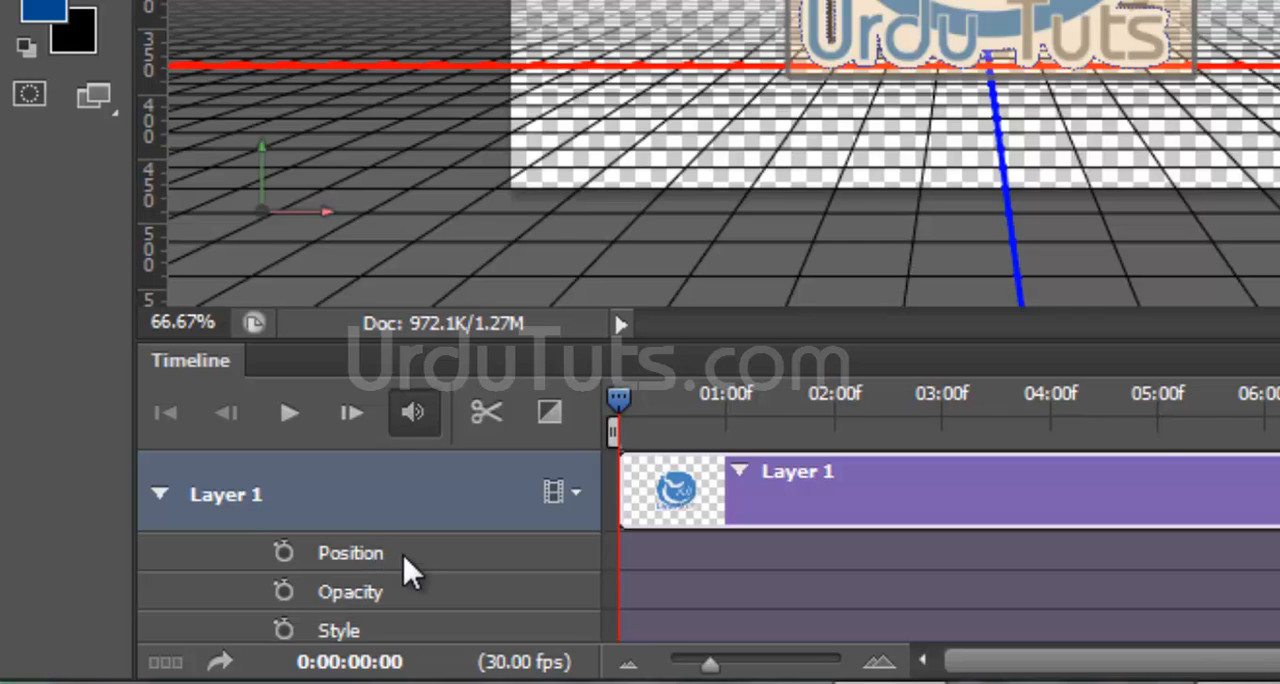
scroll(370, 550, down, 7)
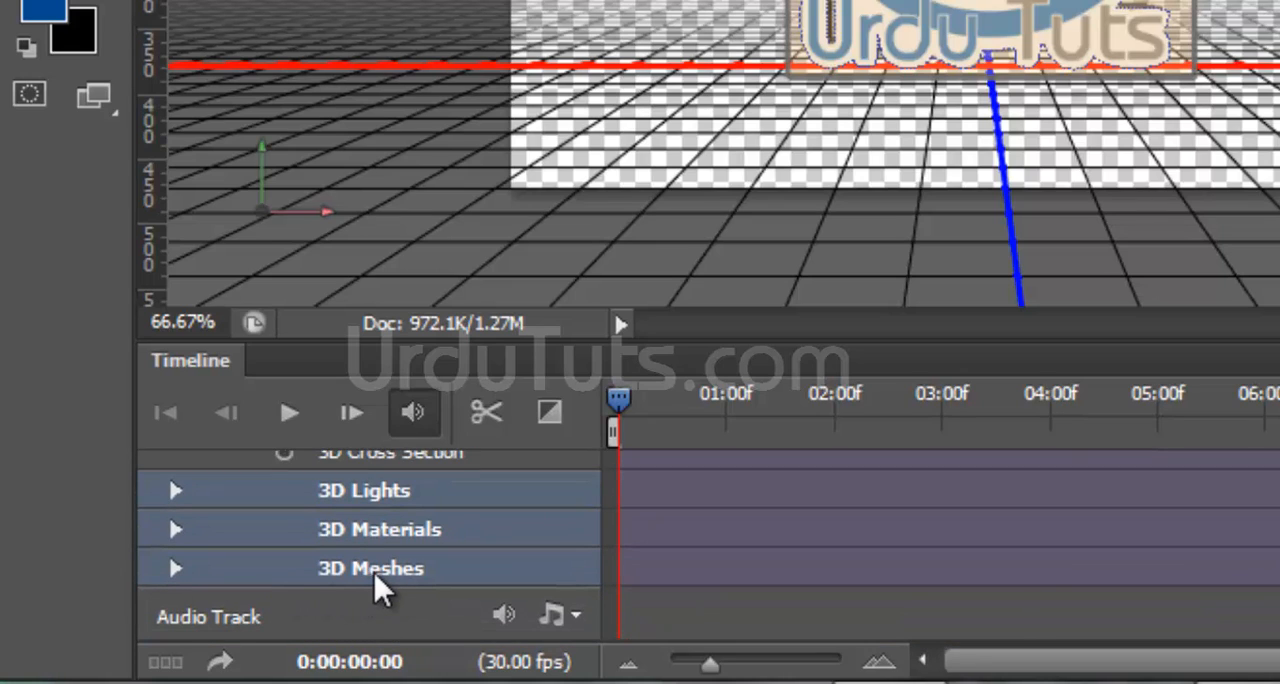
click(175, 569)
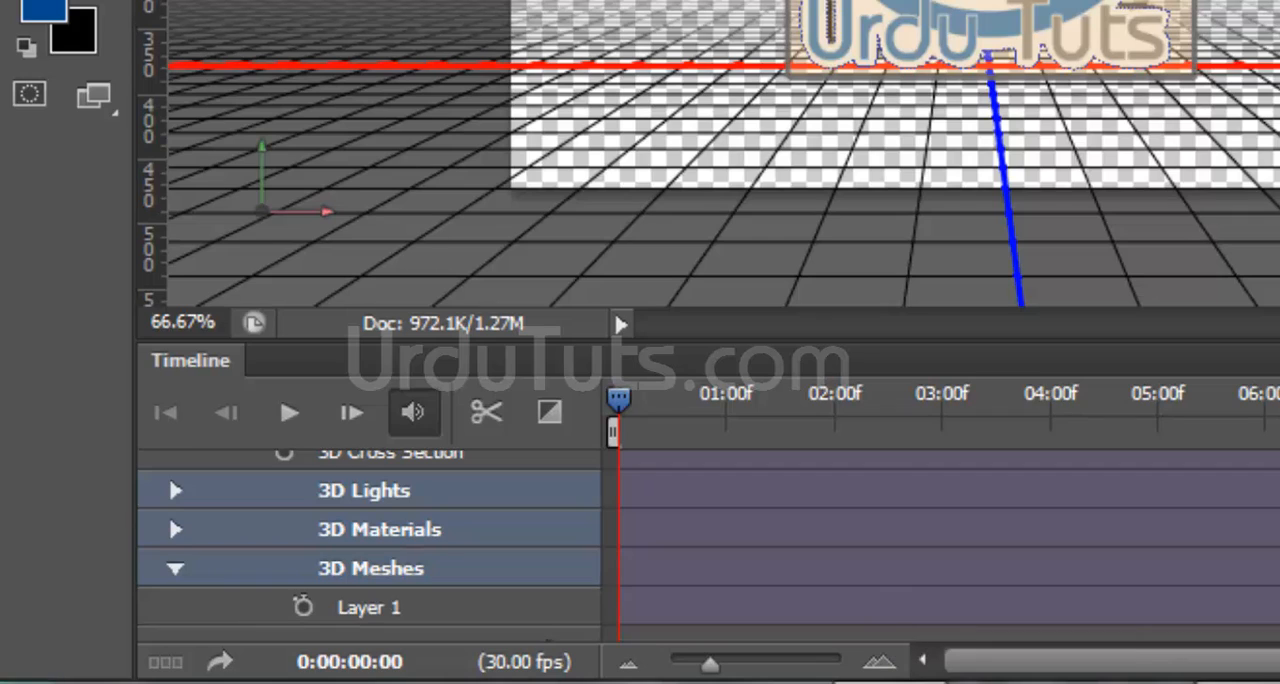
scroll(709, 545, down, 1)
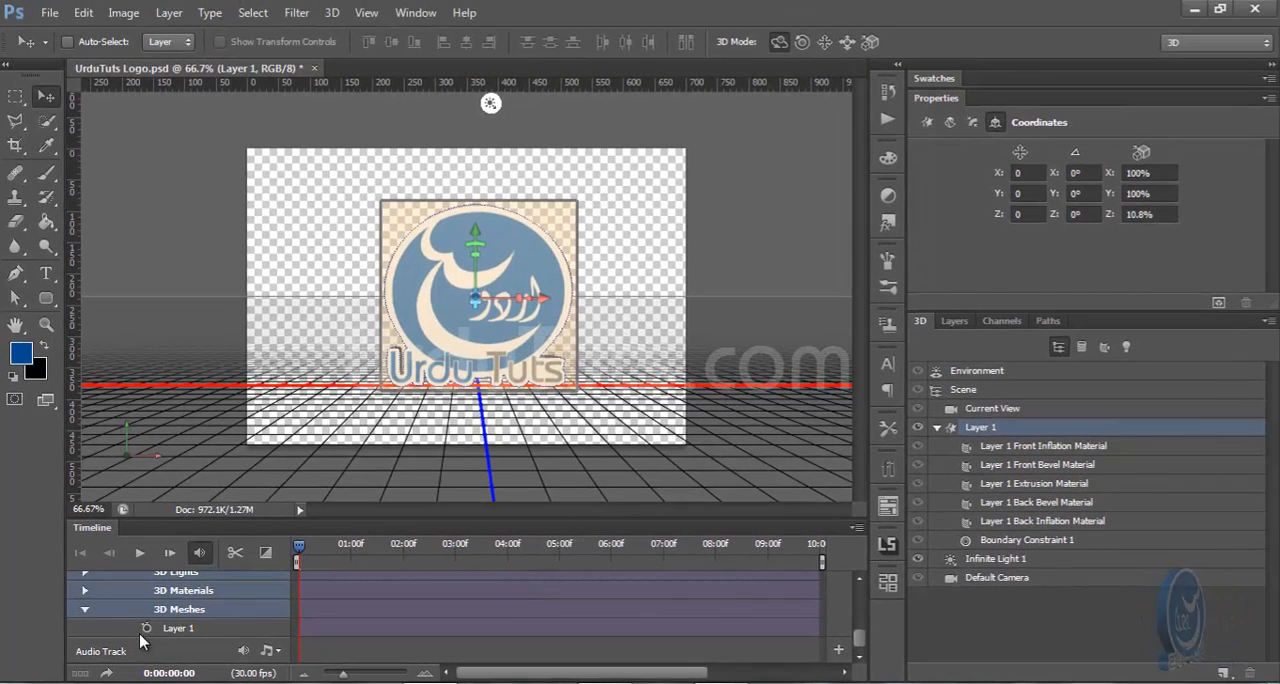
click(147, 628)
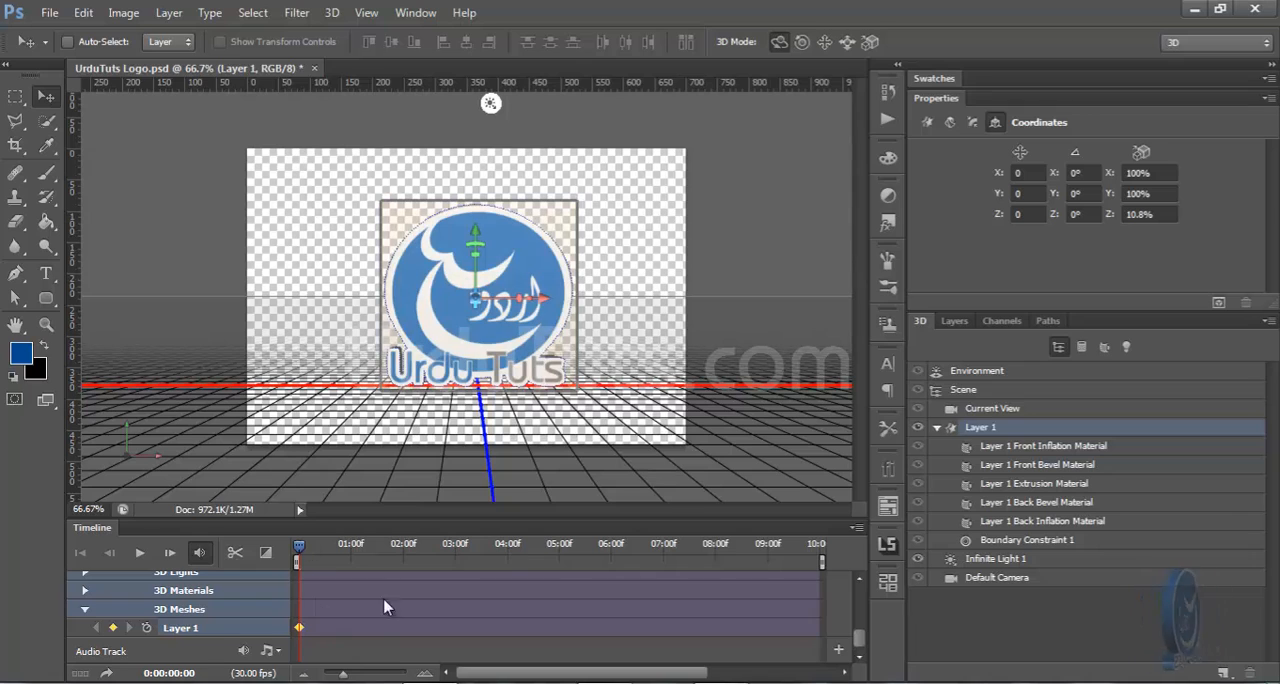
Add a mesh keyframe at 0:00:02:01 by rotating the logo about 180° around its Y axis
click(351, 548)
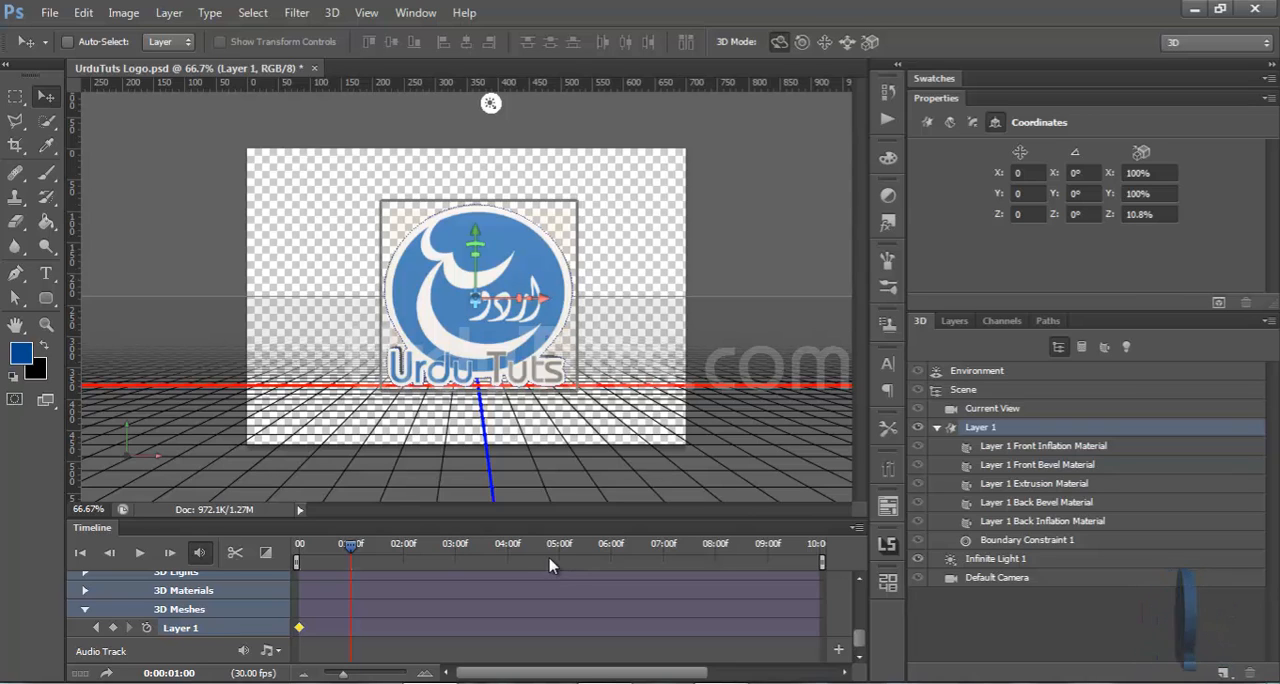
click(406, 552)
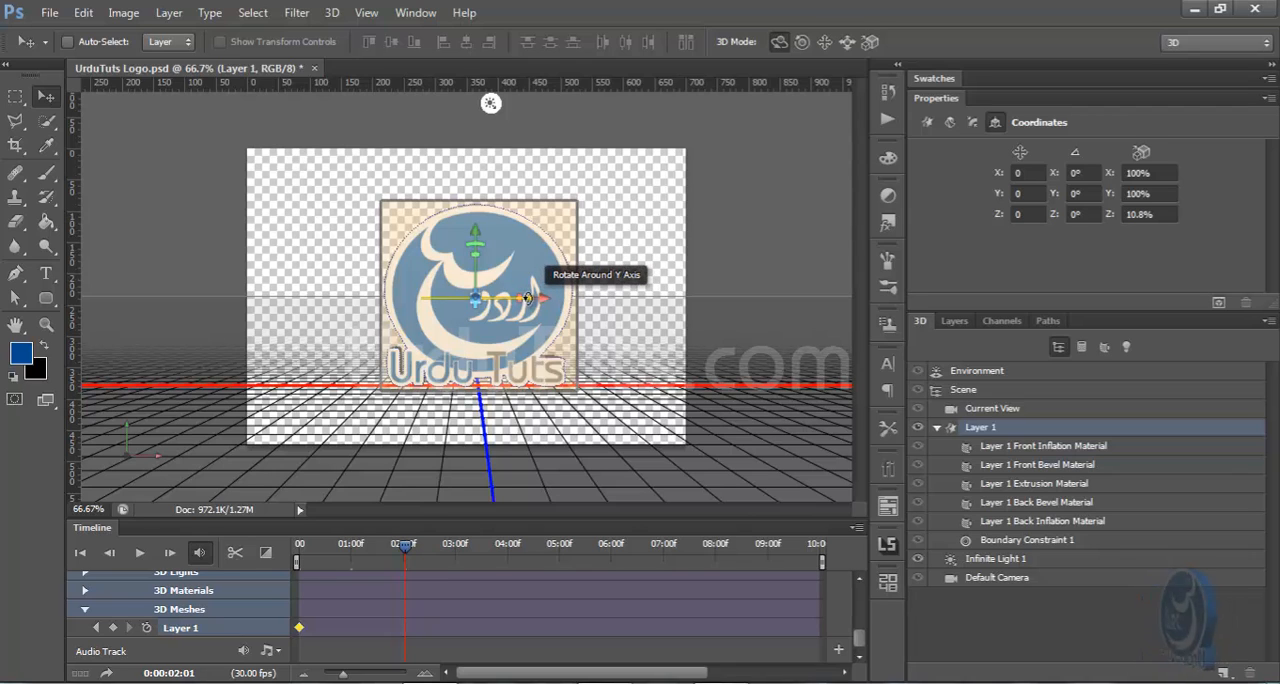
drag(527, 298, 527, 298)
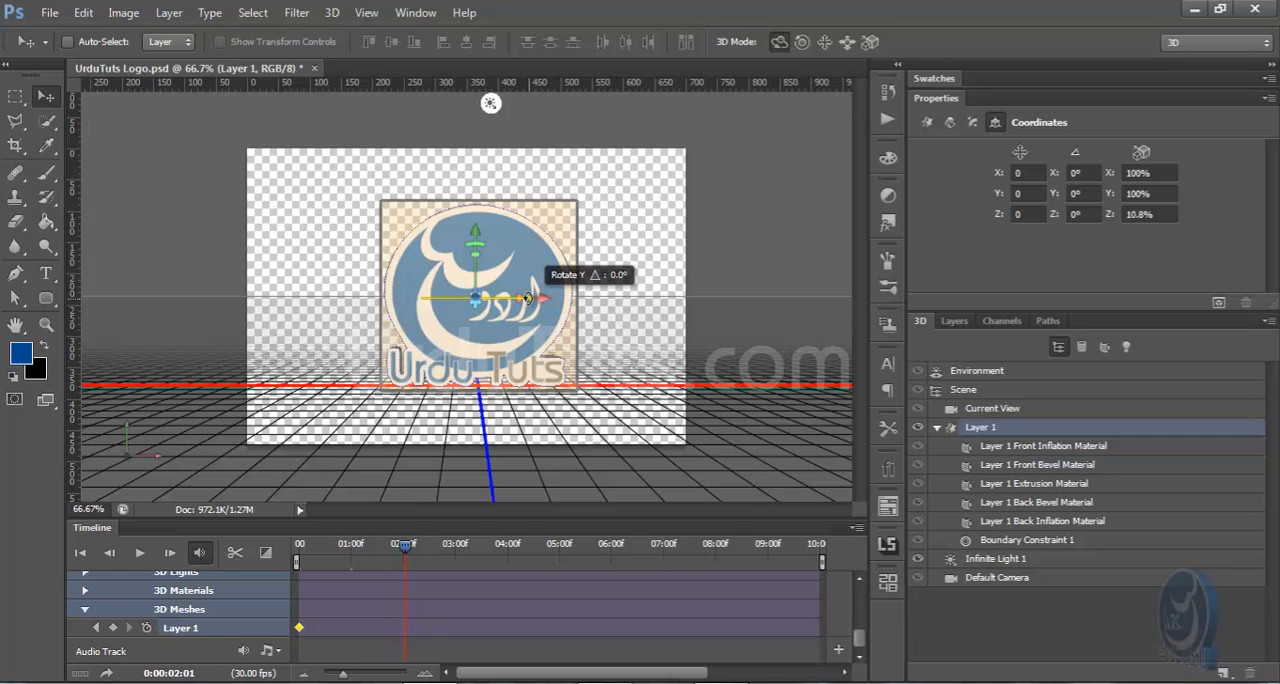
drag(527, 298, 88, 313)
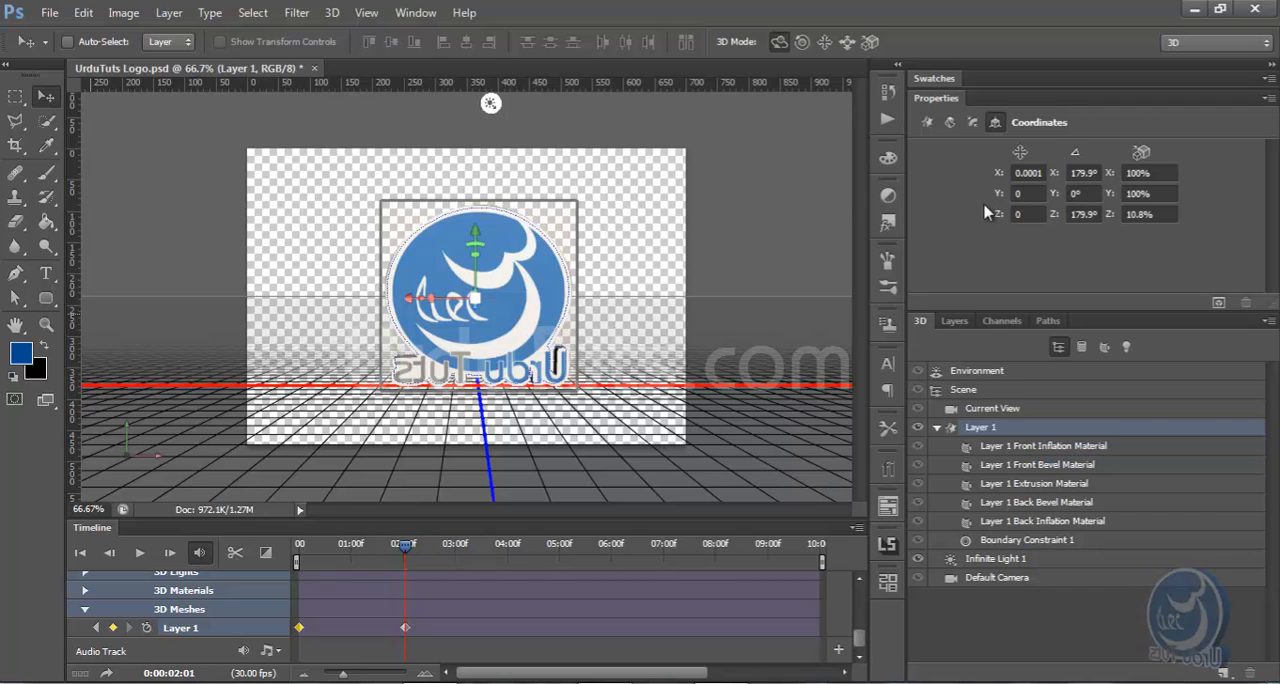
Try to rotate the logo about -174° around its Y axis at 0:00:04:00, and undo the rotation
click(508, 557)
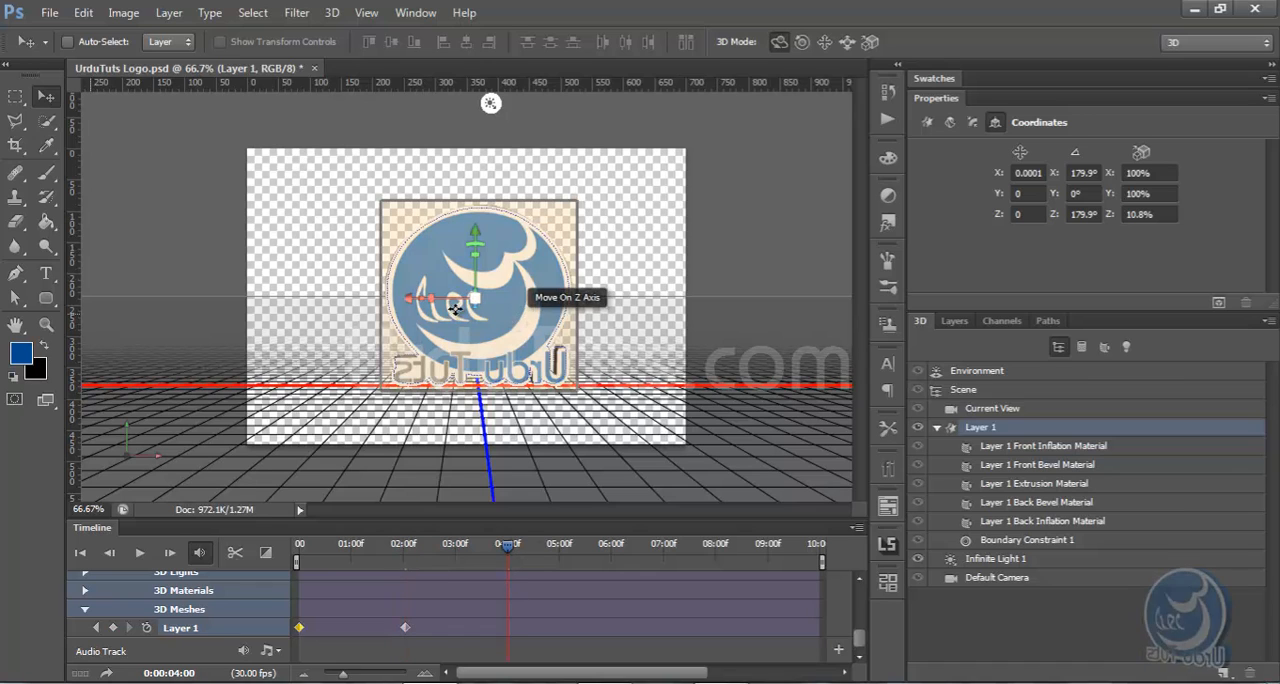
drag(418, 293, 2, 281)
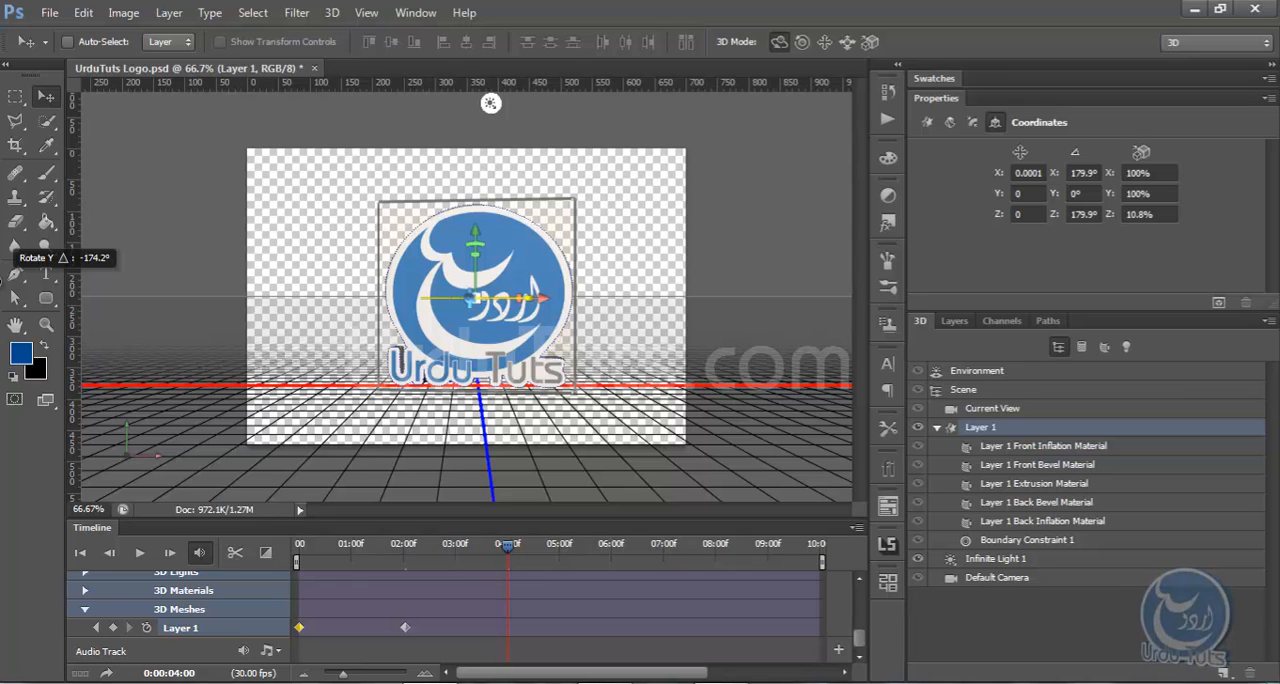
drag(1, 282, 1, 284)
key(ctrl+z)
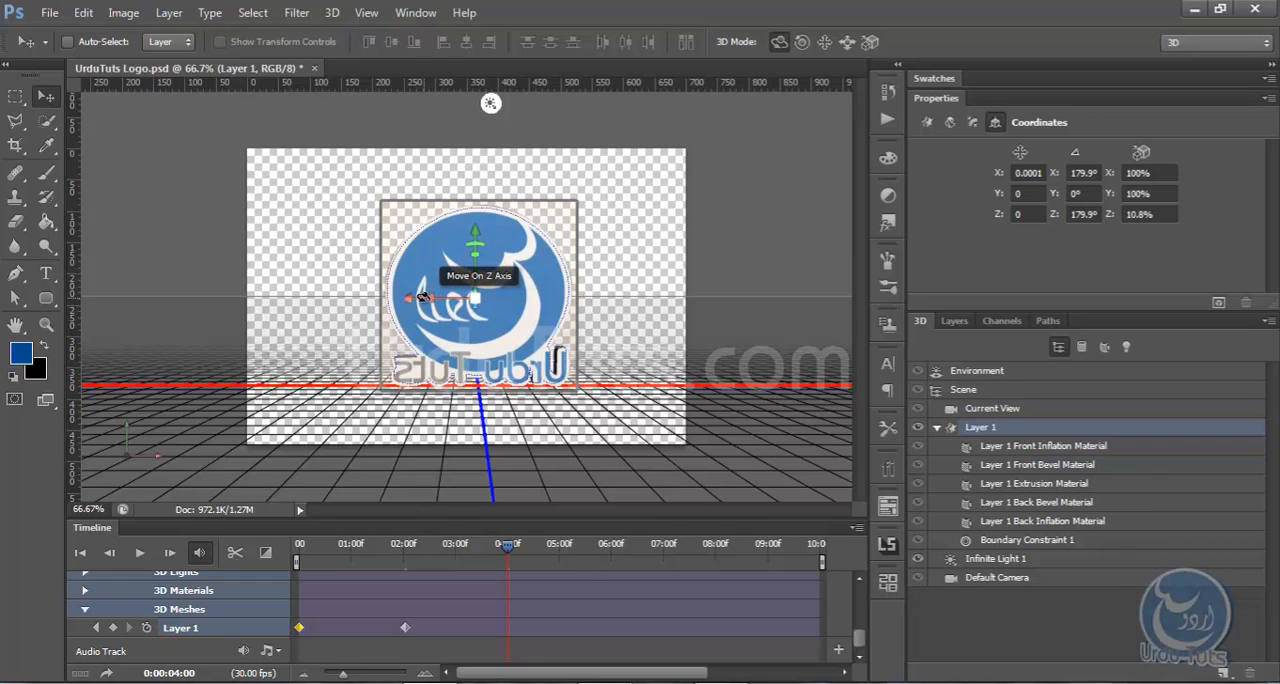
Add a mesh keyframe at 0:00:04:00 by rotating the logo about 180° around its Y axis, and set its Y angle to 0°
key(ctrl+minus)
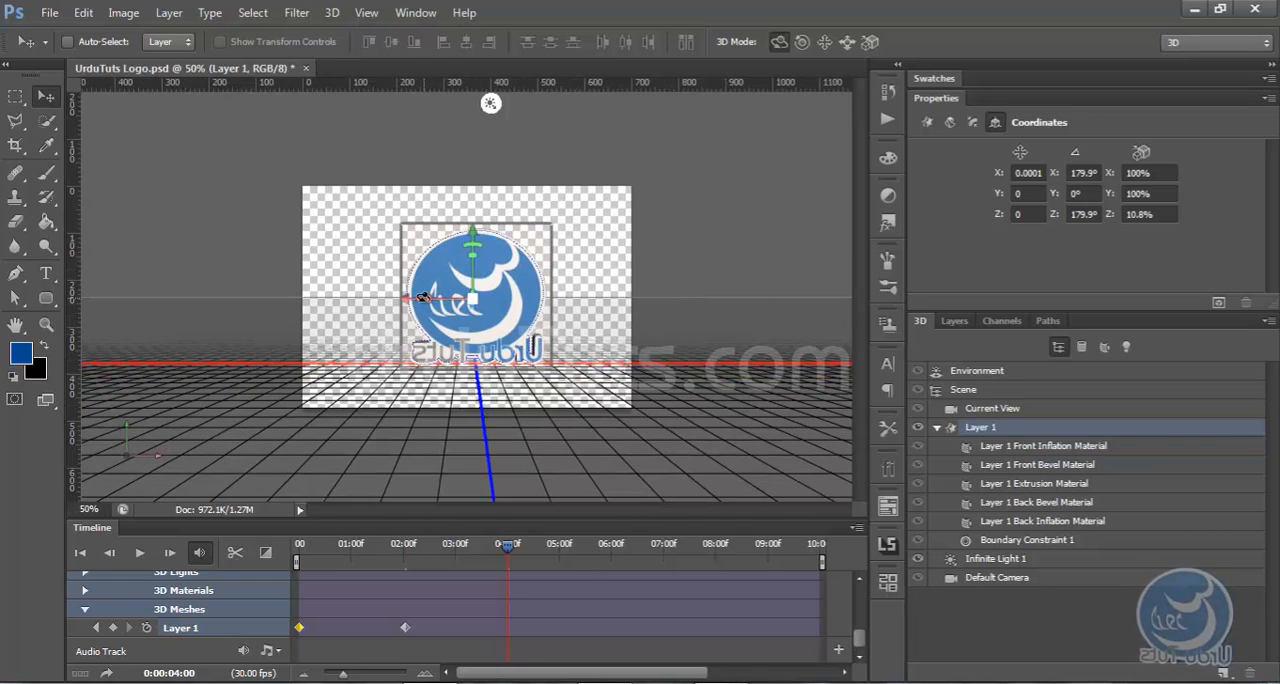
drag(416, 298, 88, 296)
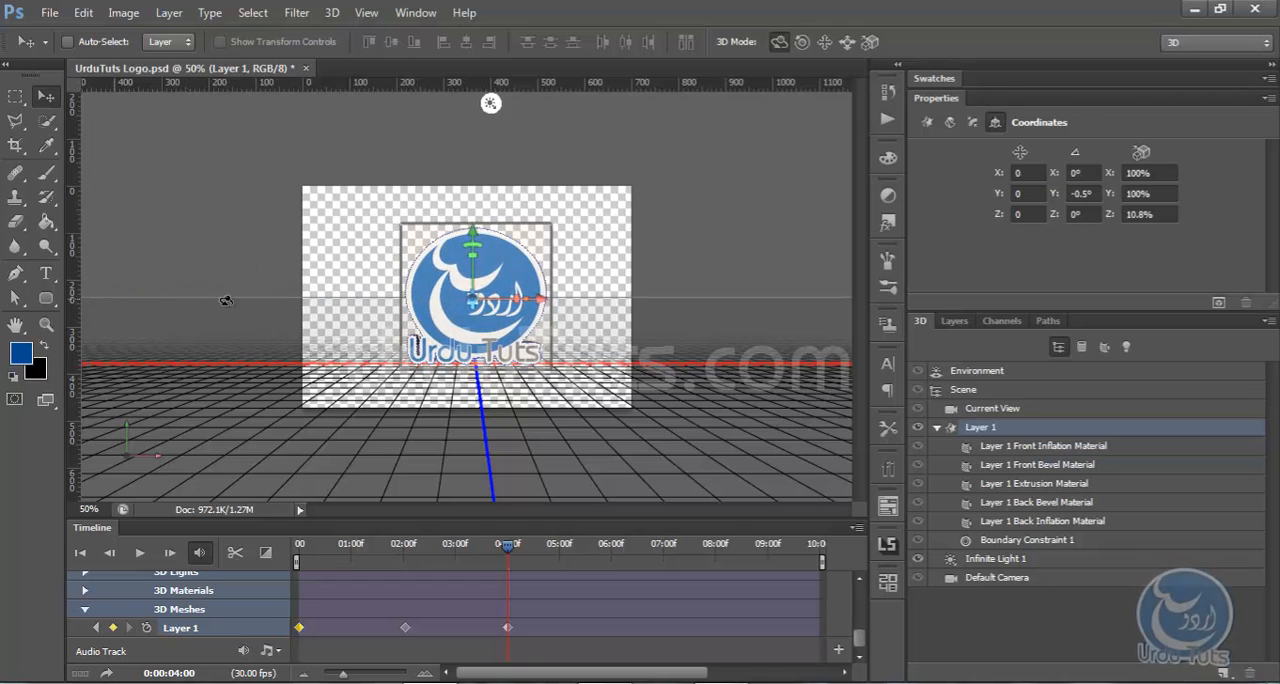
click(1096, 193)
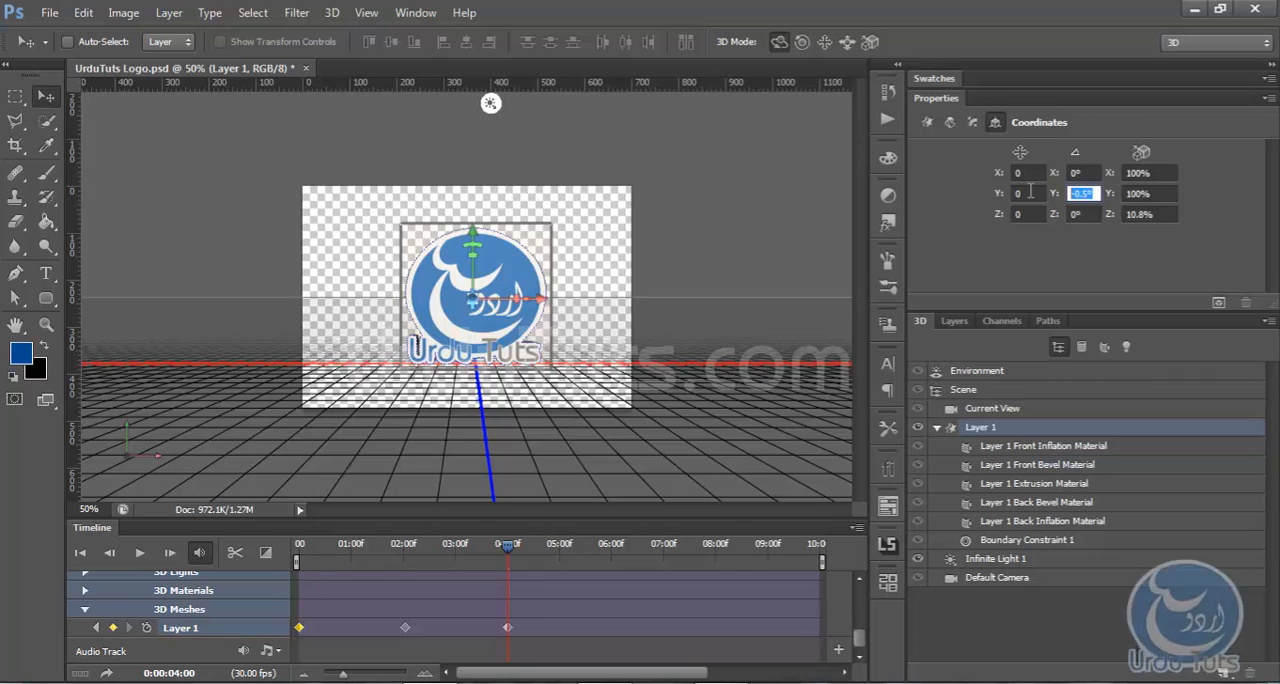
text(0)
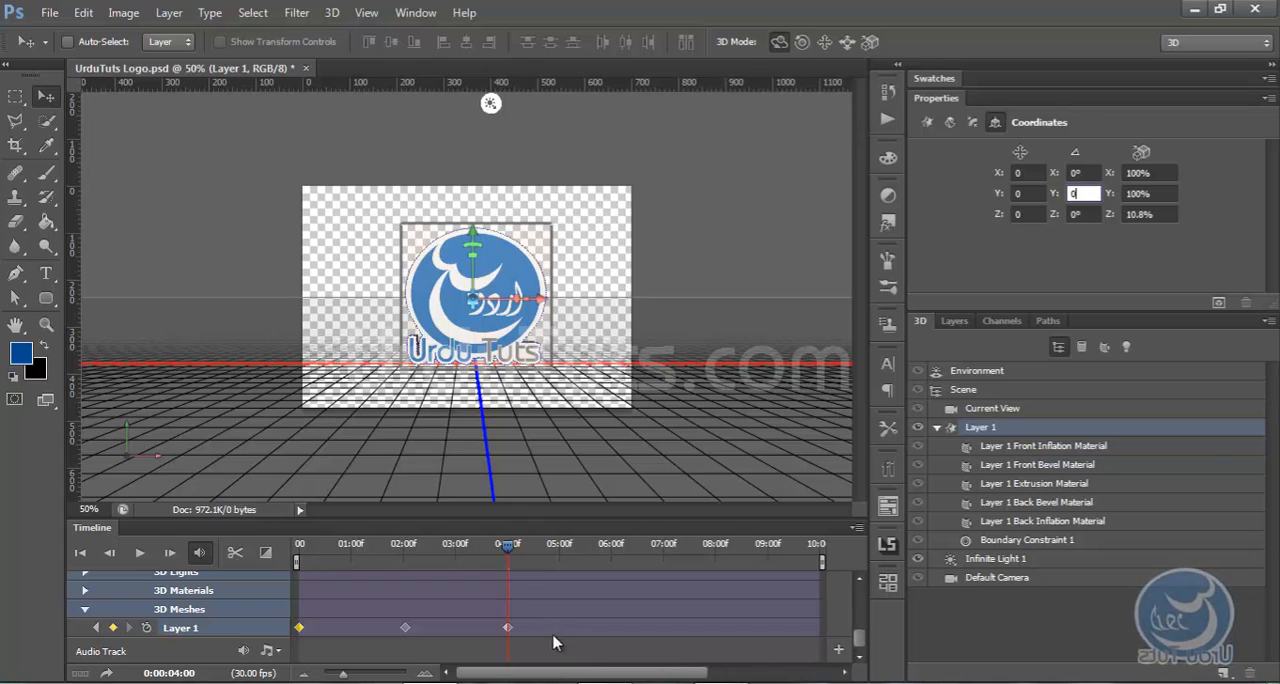
key(Return)
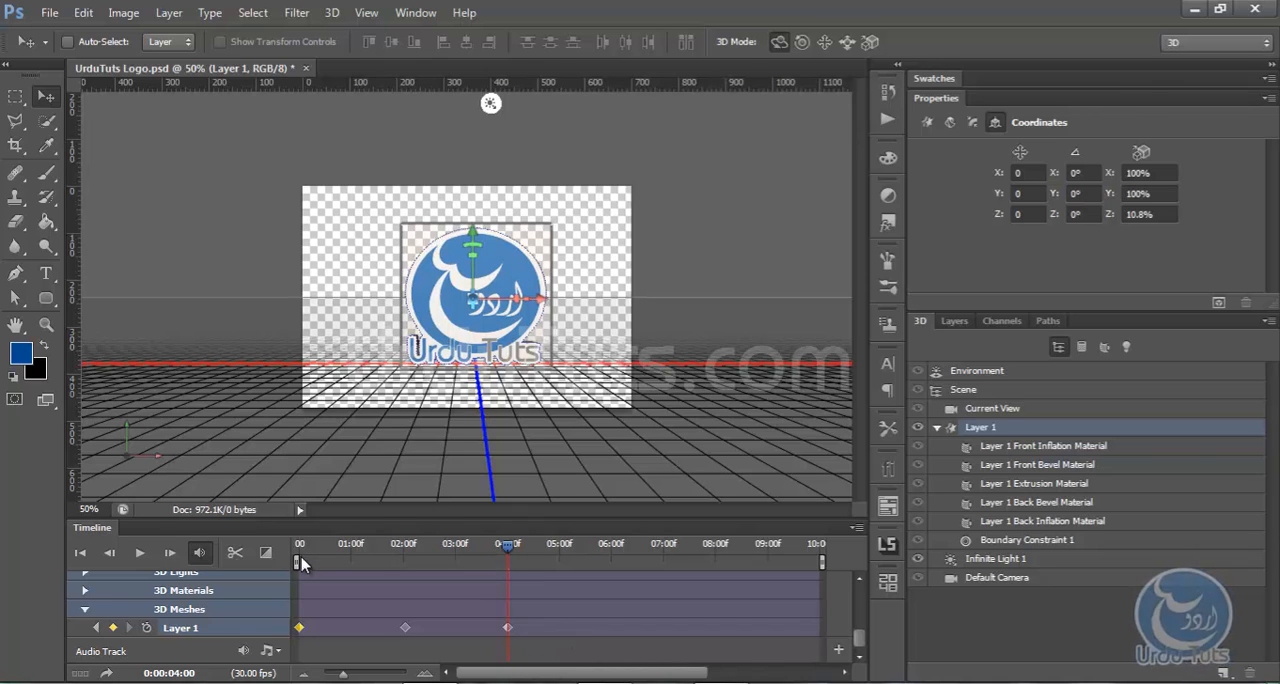
Play back the logo rotation and delete all of the Layer 1 mesh keyframes
click(141, 557)
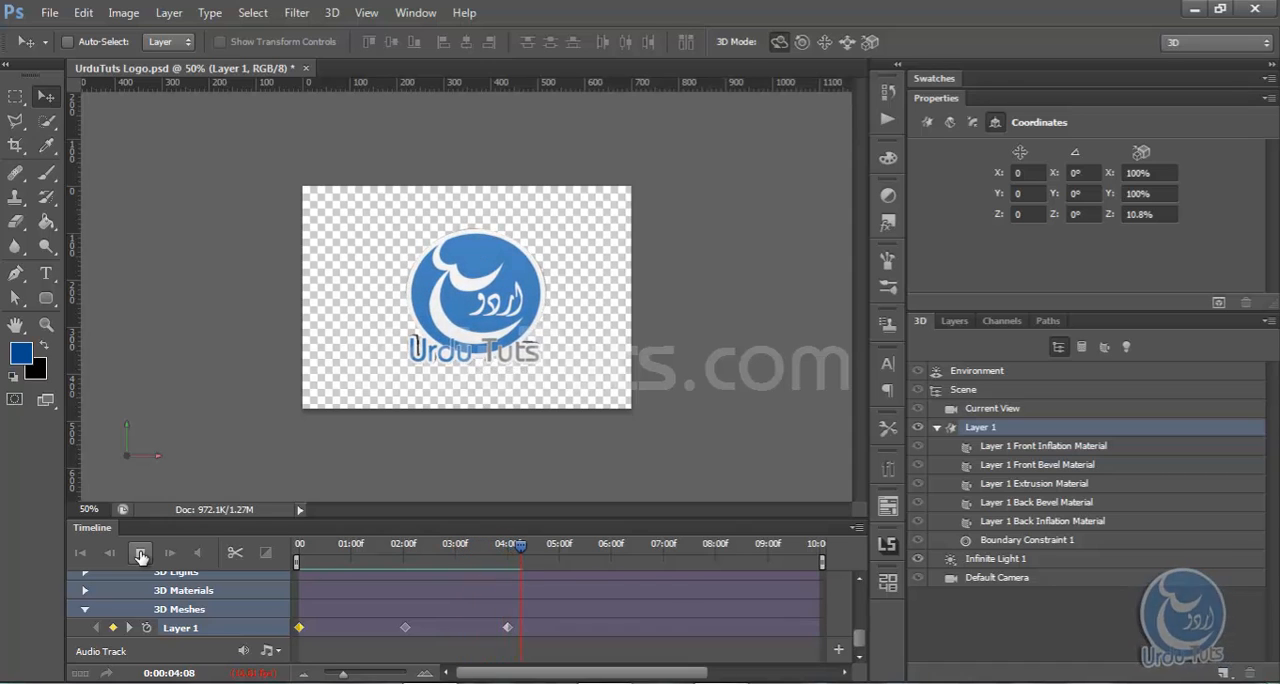
click(140, 553)
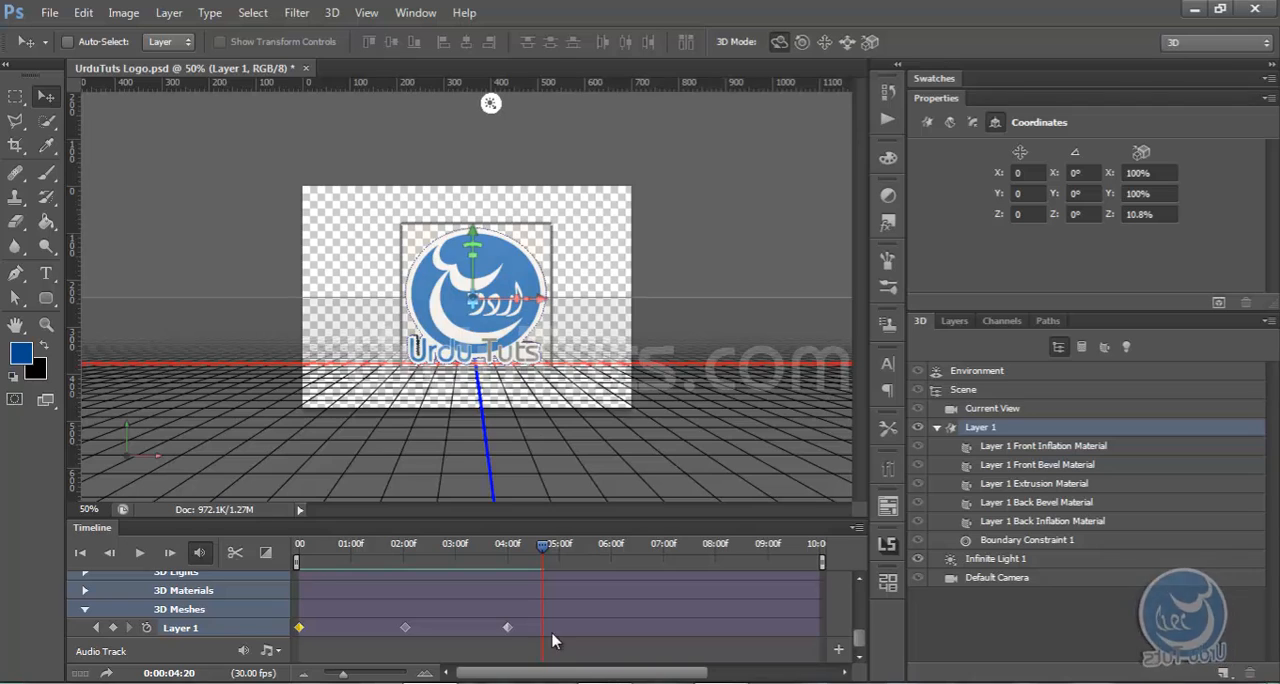
key(Delete)
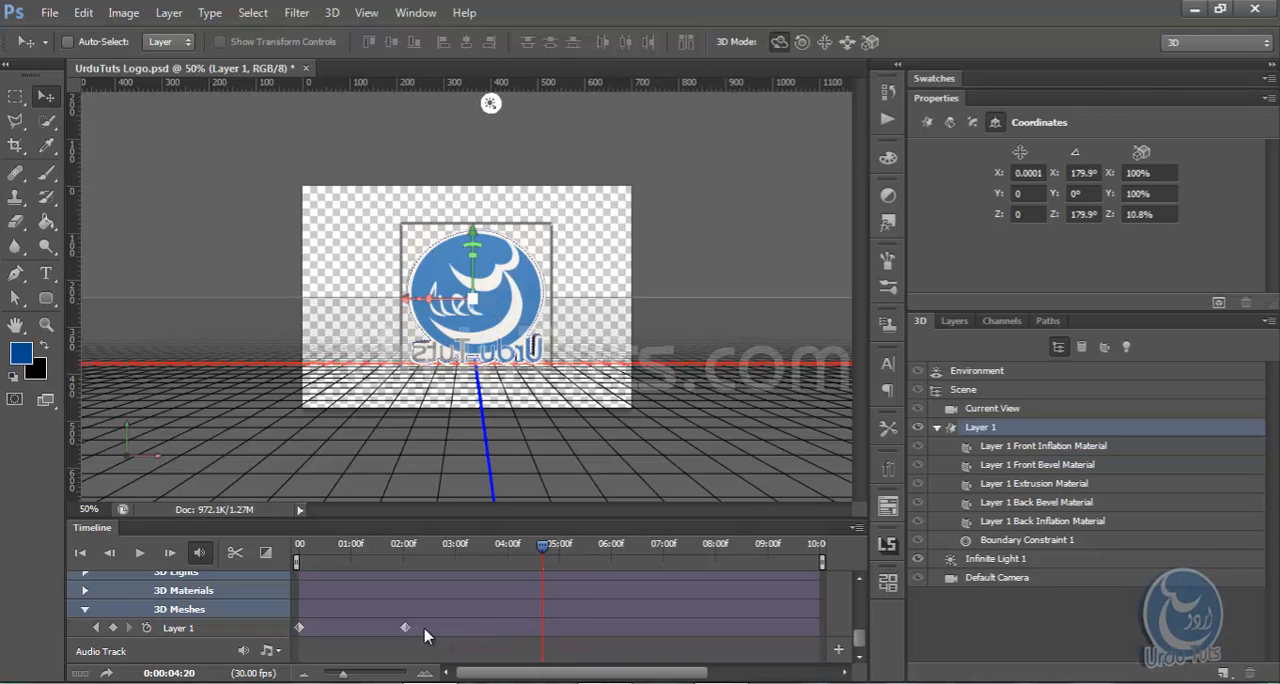
click(299, 627)
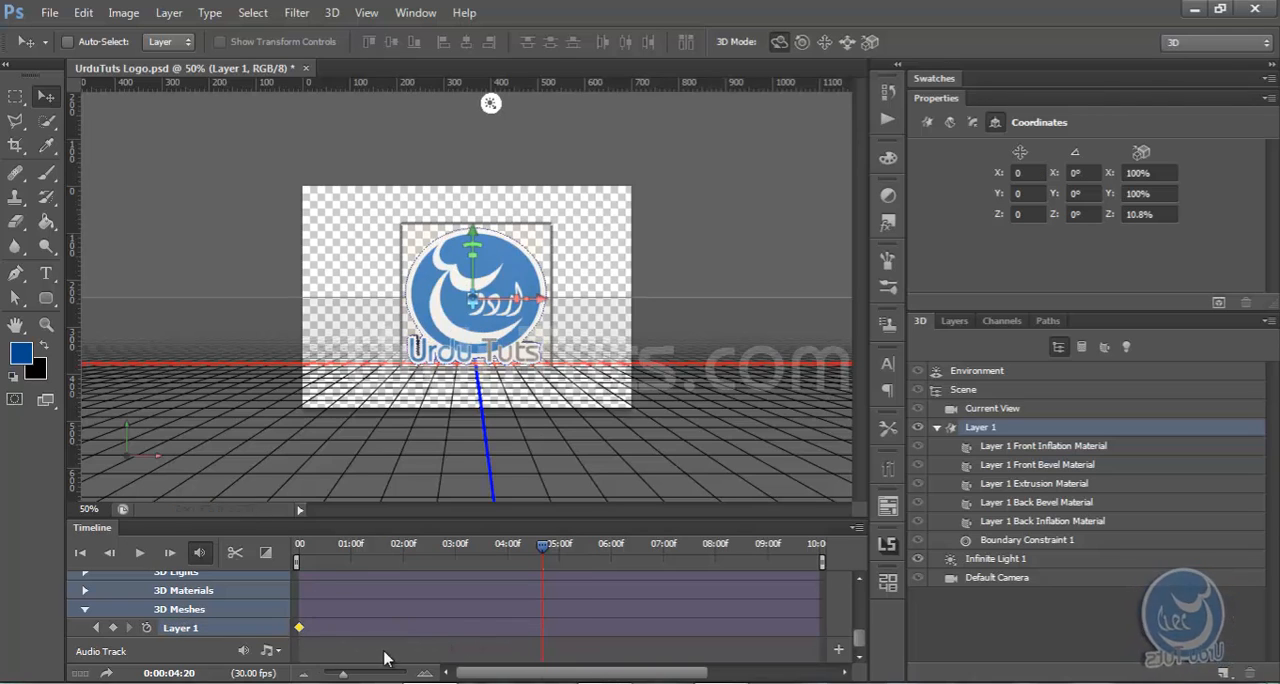
key(Delete)
Set the playhead to 0:00:00:01, zoom the document to 66.67%, and narrow the side panels to widen the canvas area
click(302, 548)
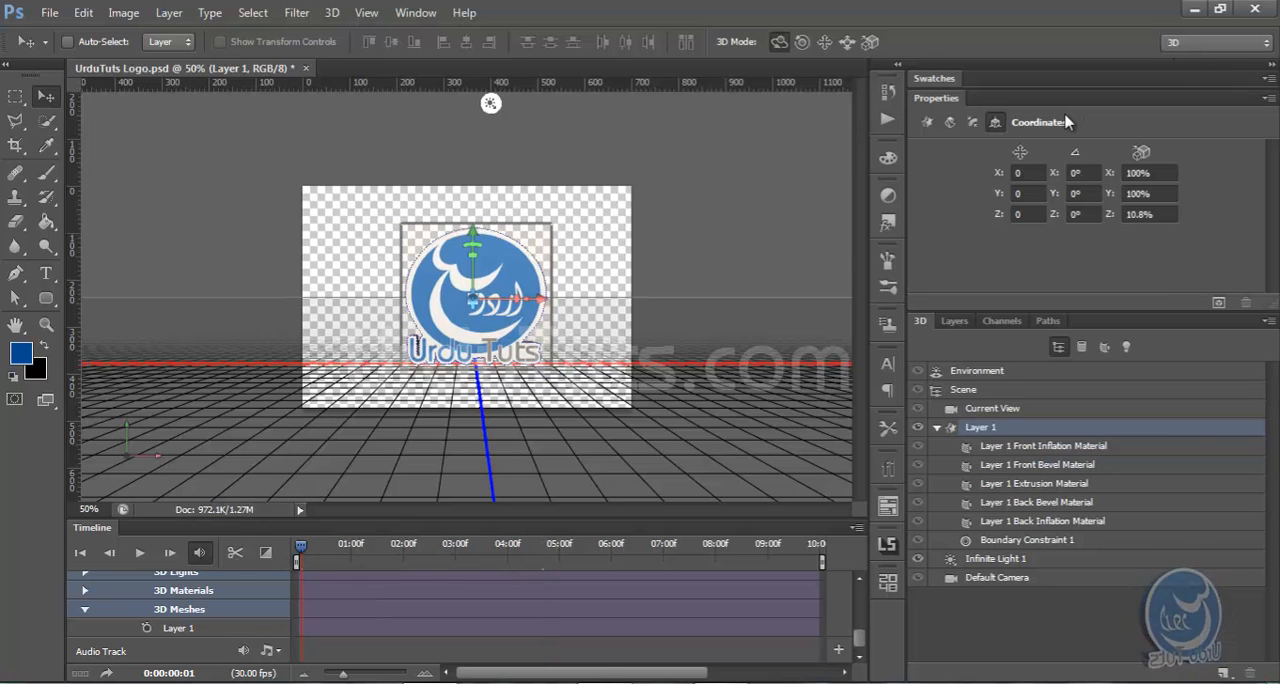
key(ctrl+plus)
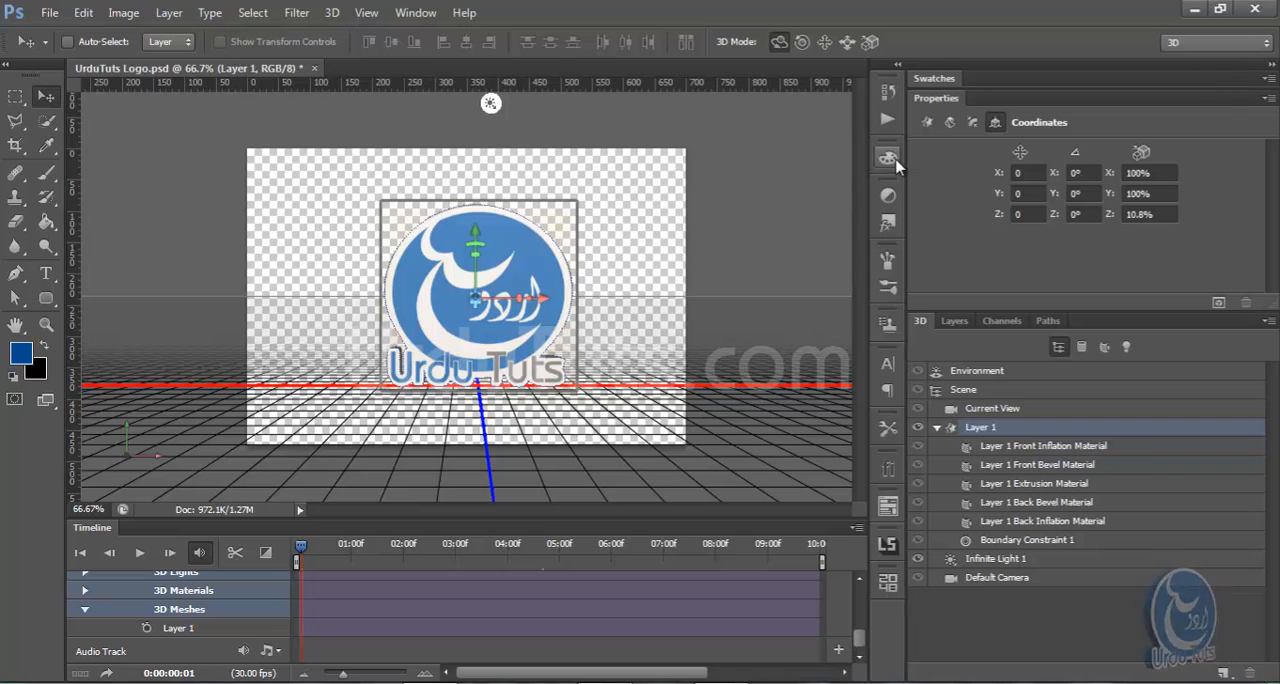
drag(905, 162, 1200, 168)
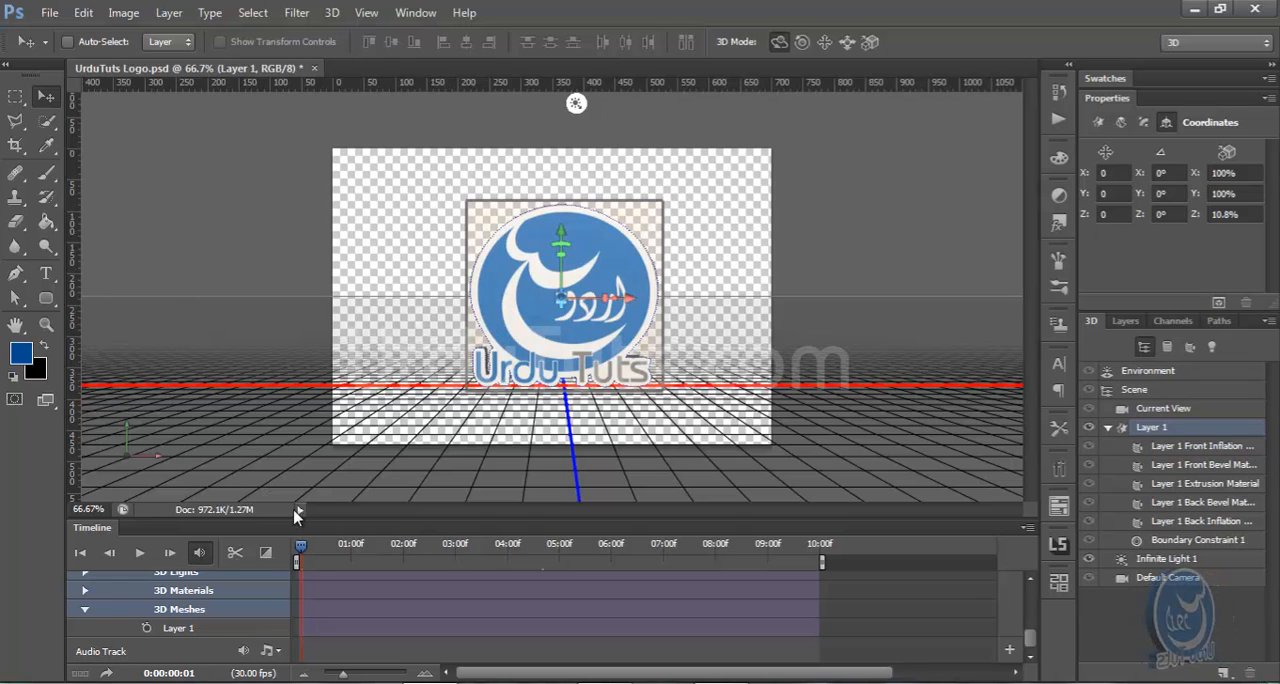
Enable keyframe animation for the Layer 1 mesh with its first keyframe at 0:00:00:00
click(147, 629)
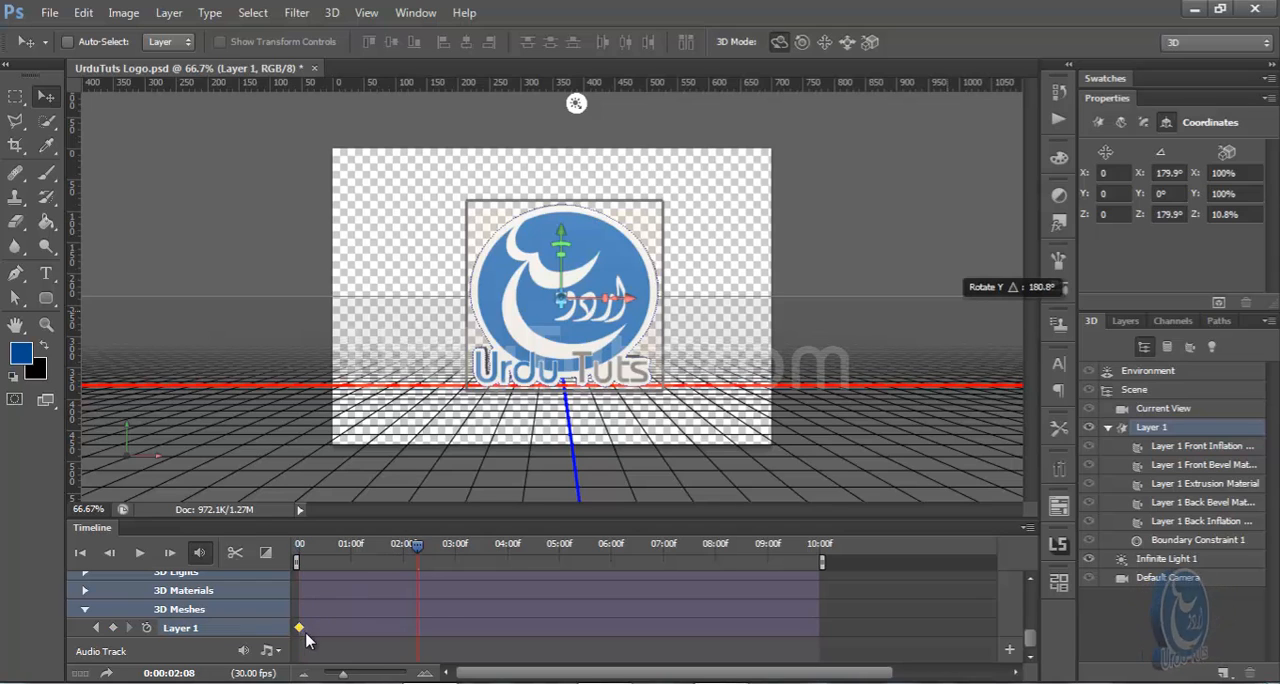
click(413, 545)
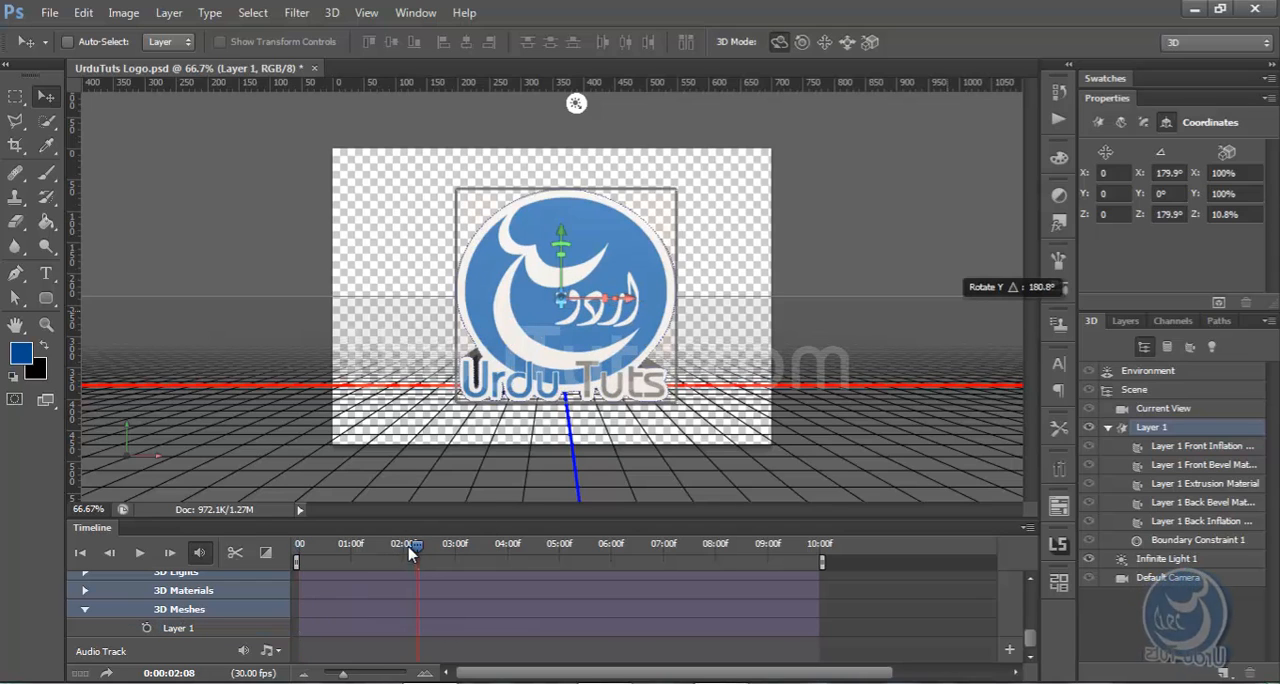
drag(410, 548, 215, 555)
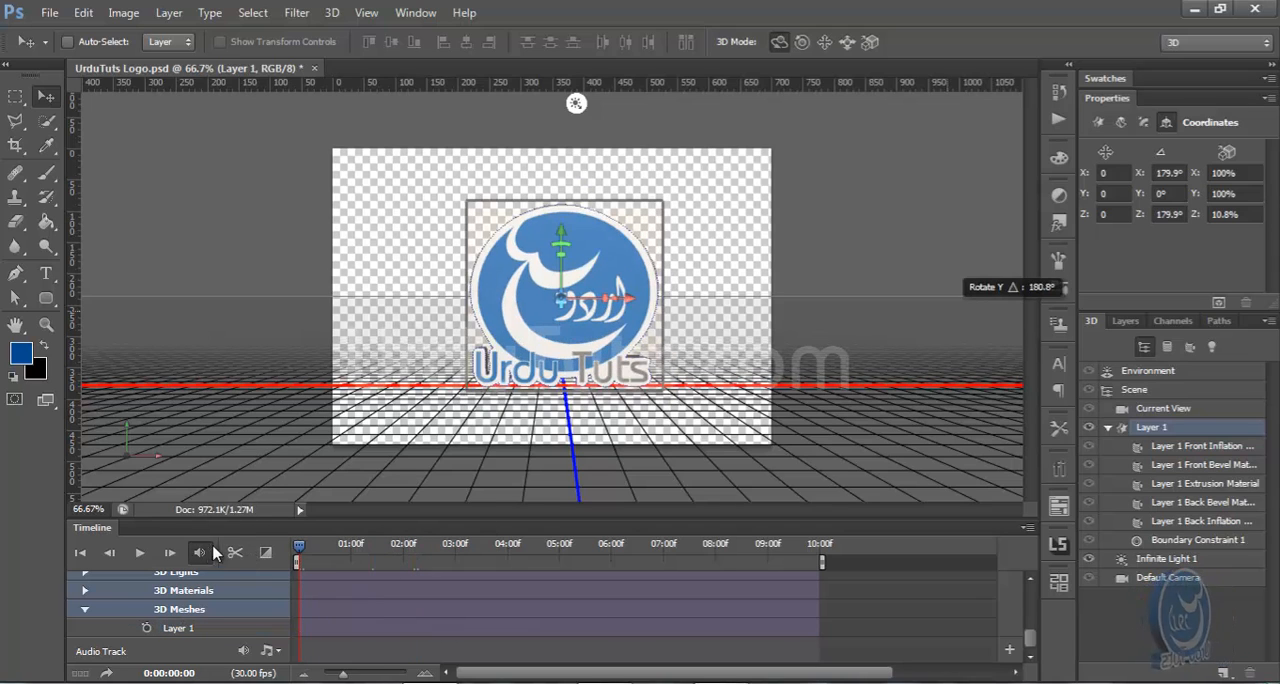
click(146, 628)
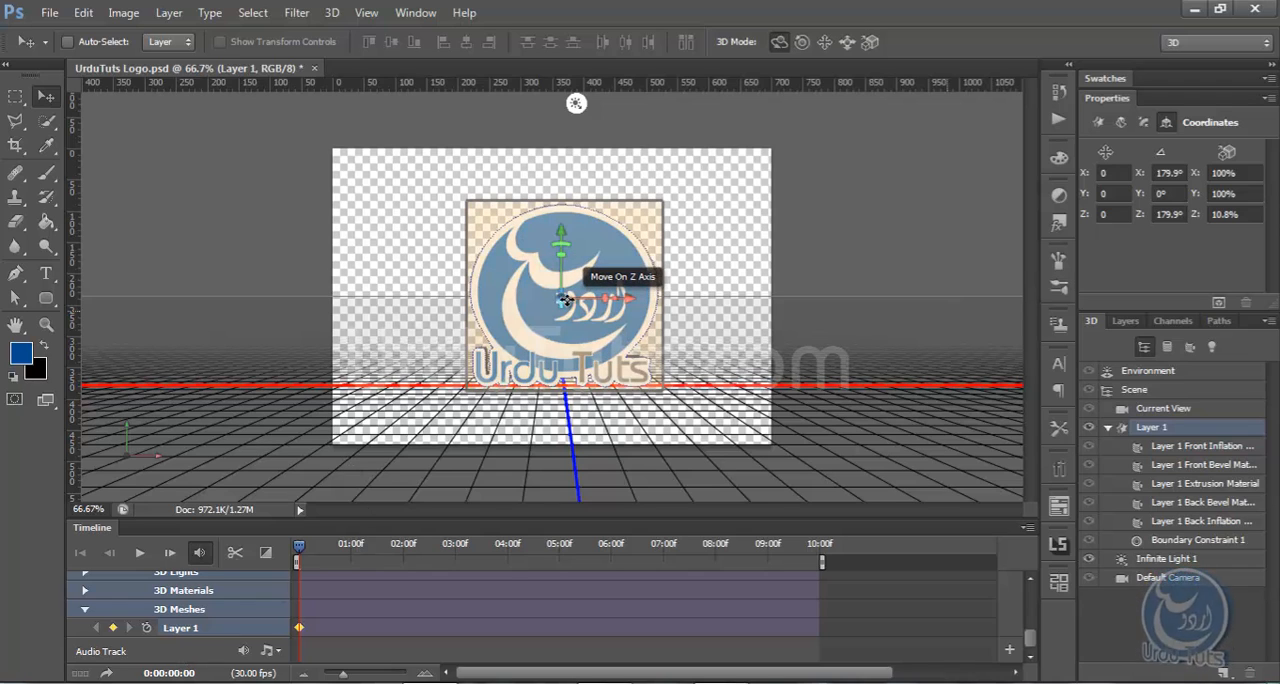
drag(614, 297, 1053, 307)
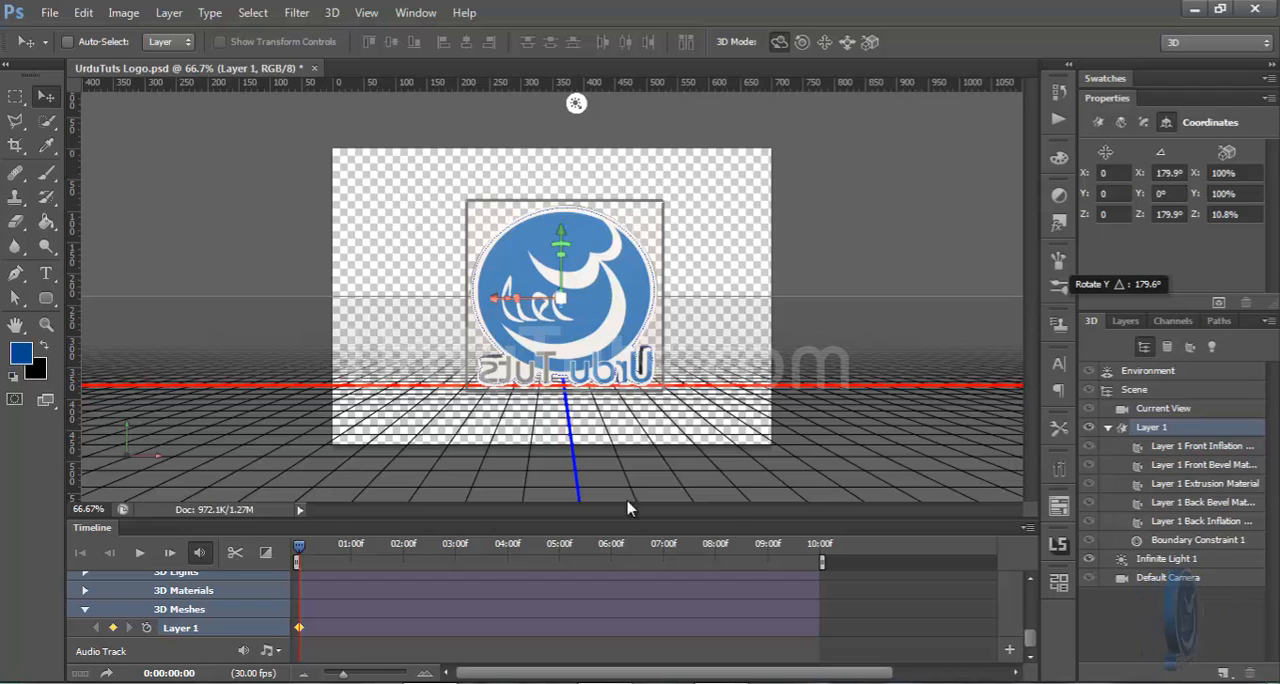
click(404, 544)
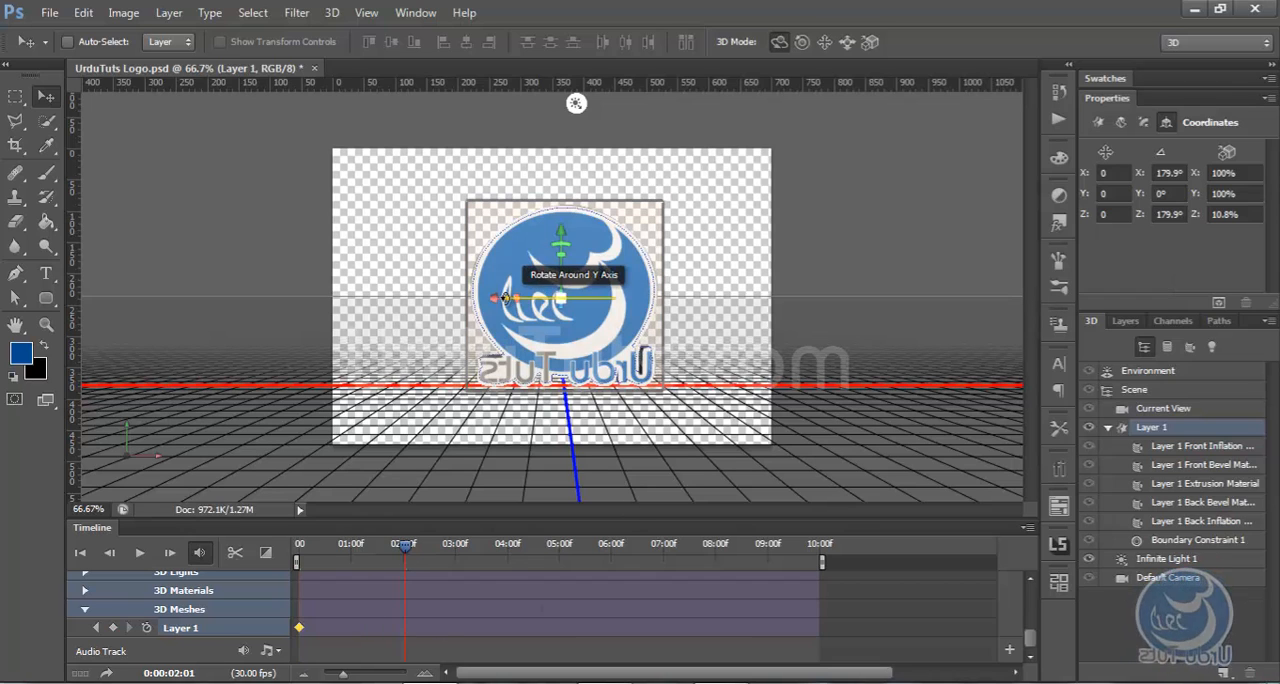
key(Home)
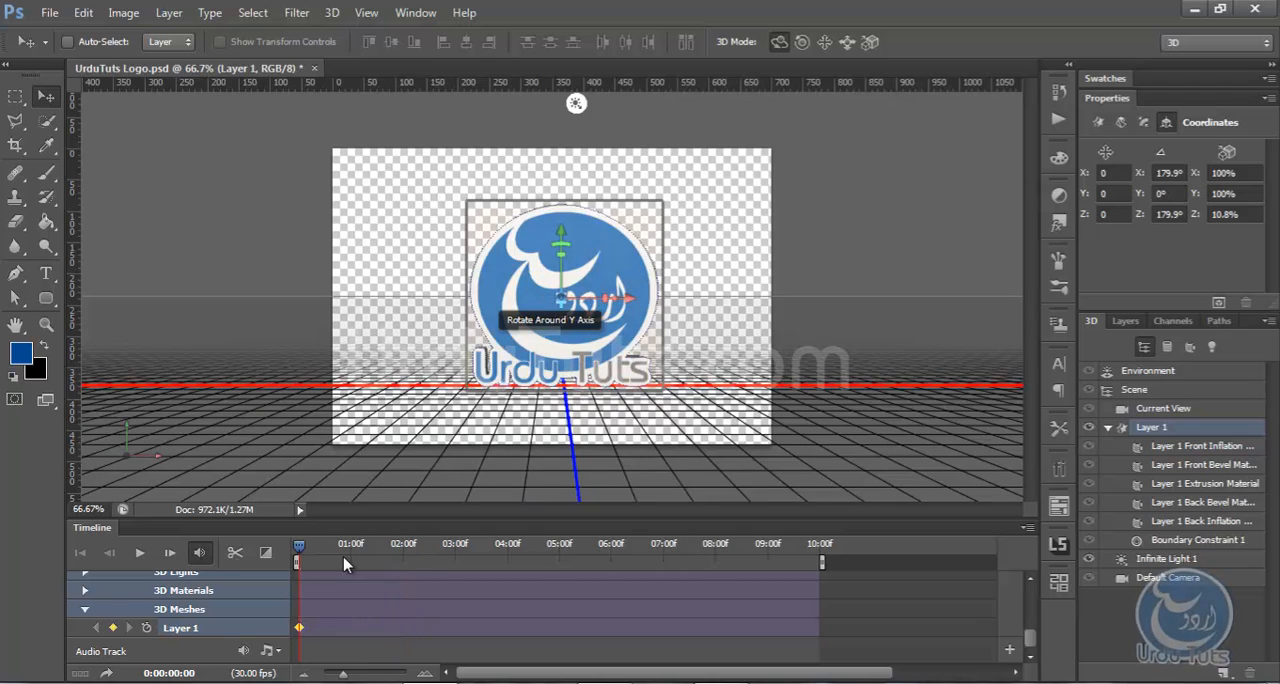
Add mesh keyframes at 0:00:02:01 and 0:00:04:01, rotating the logo about 180° around its Y axis for each
click(404, 544)
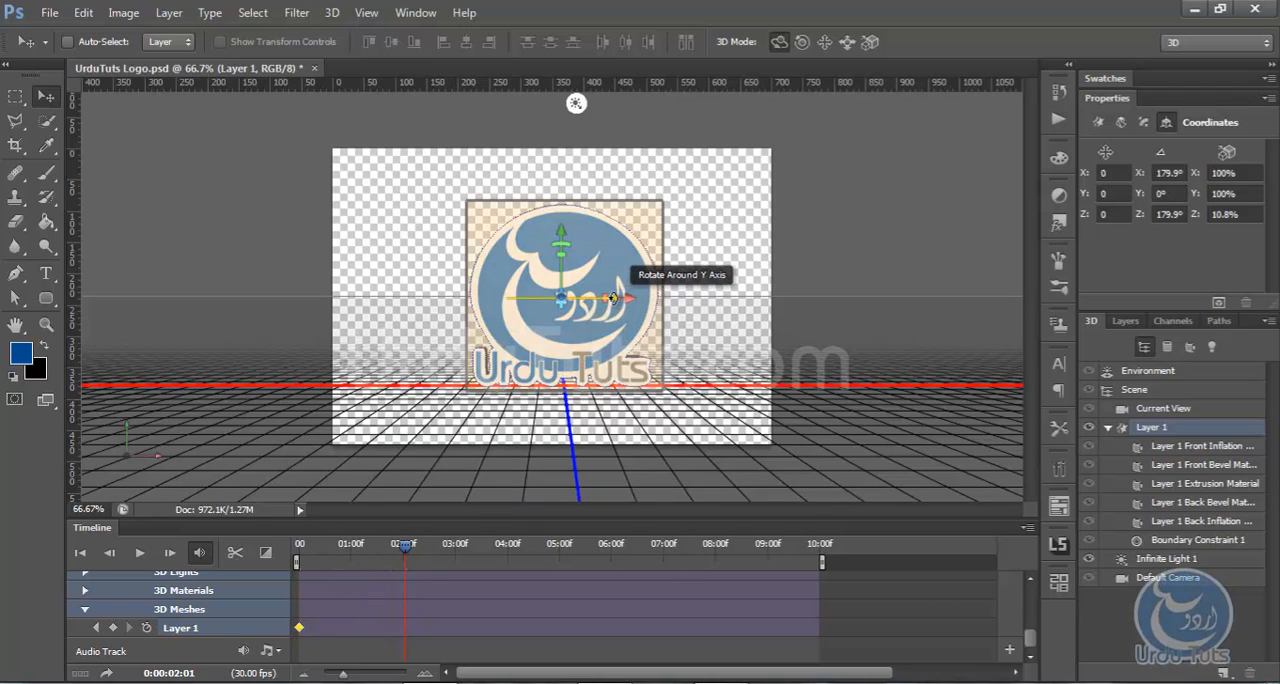
drag(614, 298, 1050, 328)
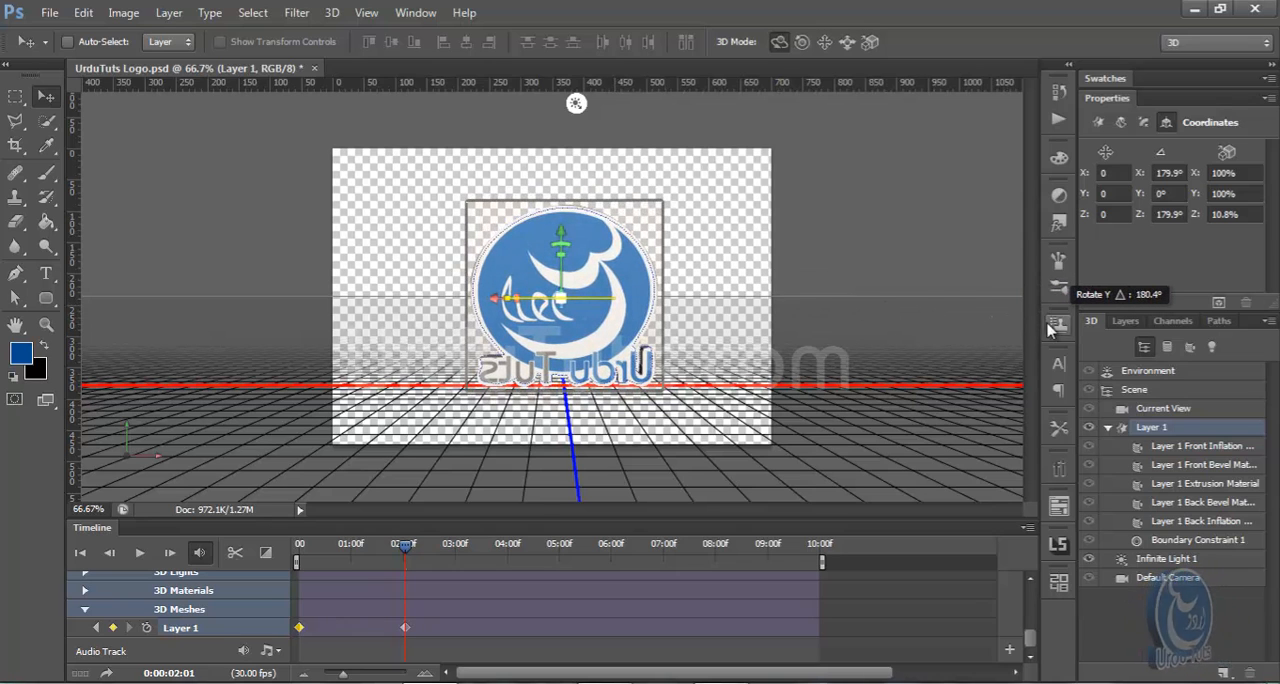
click(508, 545)
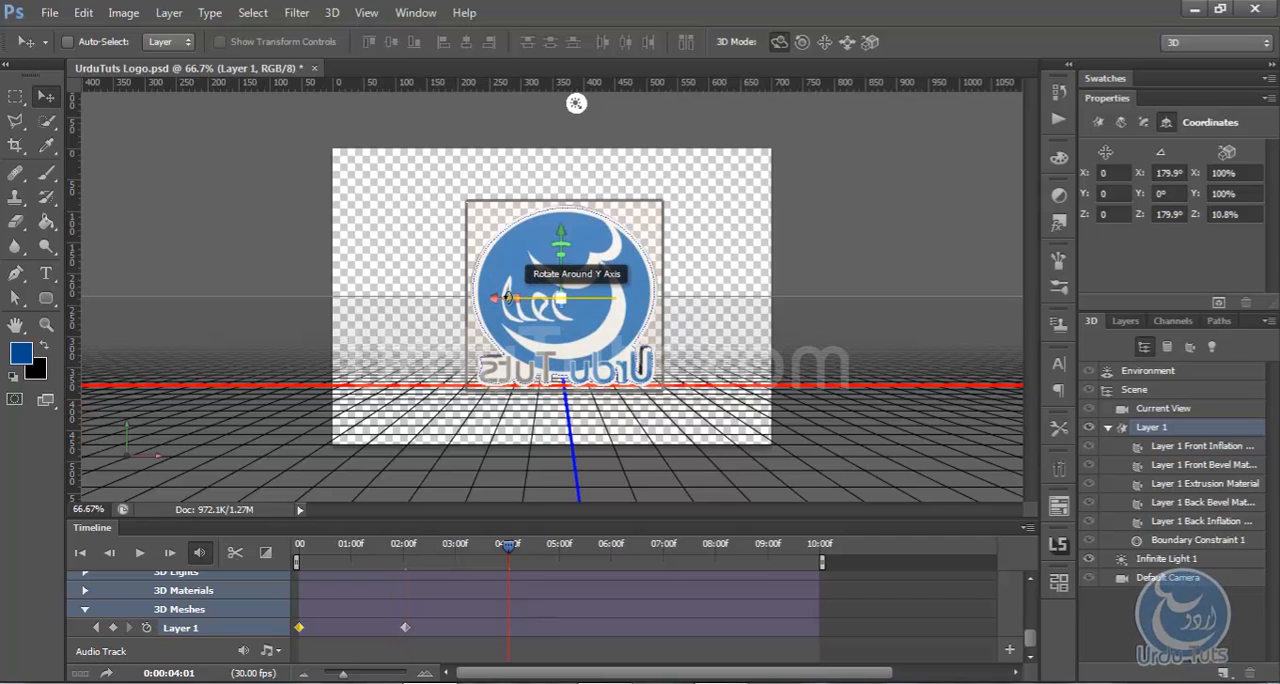
drag(471, 303, 946, 312)
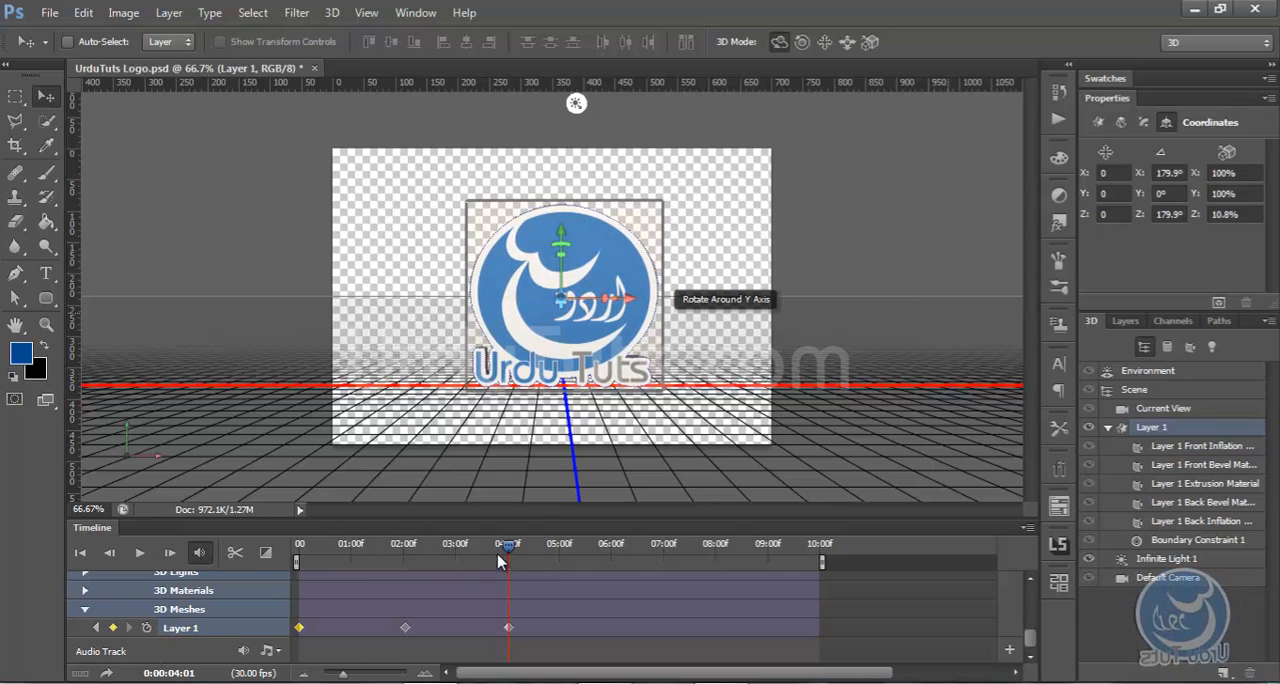
Play the logo rotation from 0:00:00:00 through the last keyframe
drag(510, 547, 220, 572)
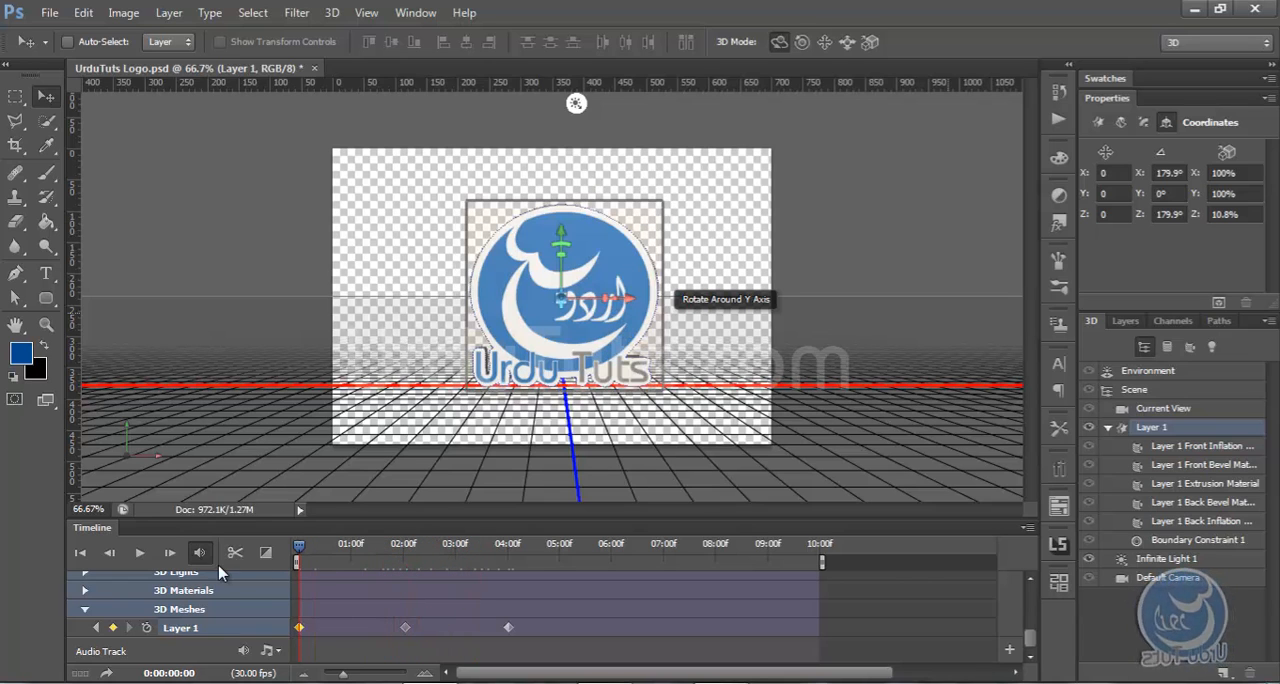
click(139, 553)
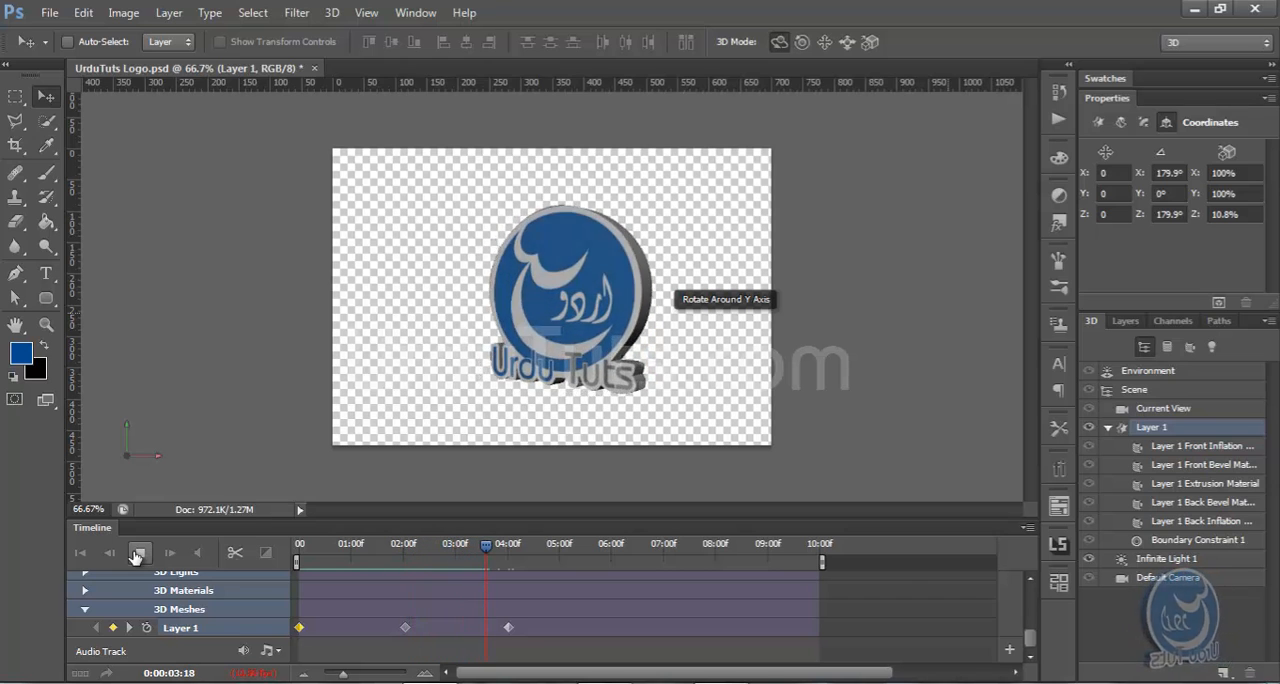
click(138, 556)
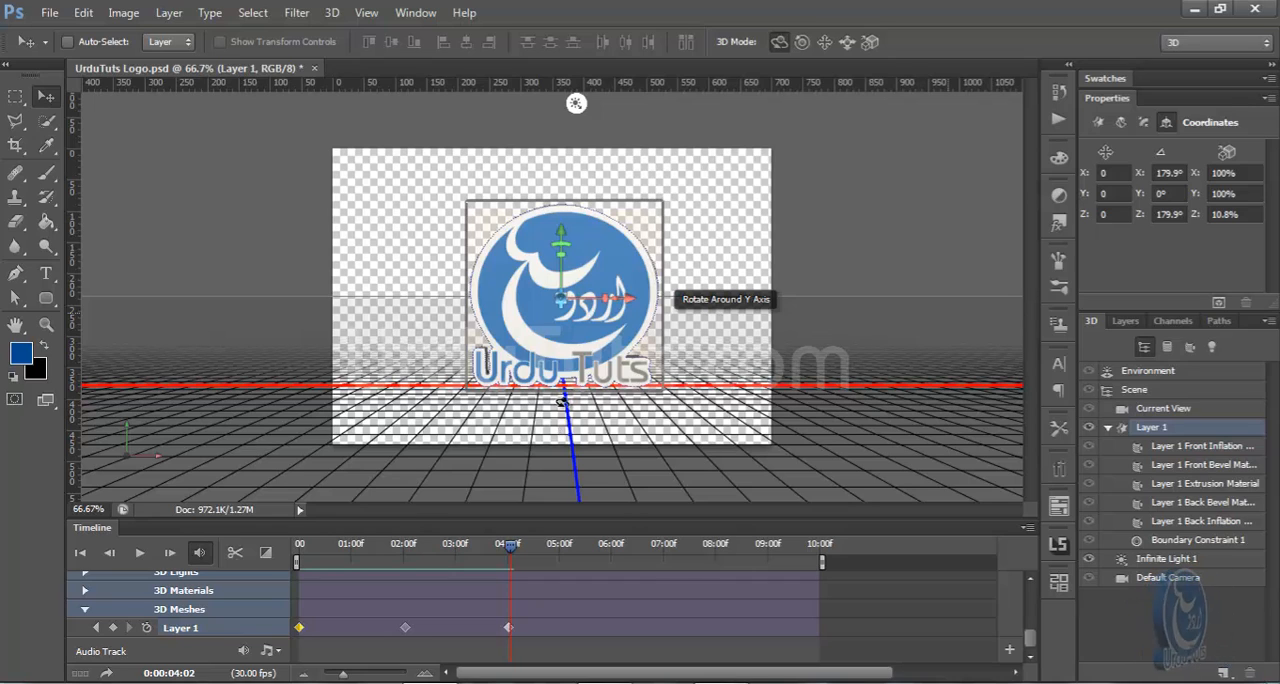
Set the diffuse color of the Layer 1 Front Inflation Material to dark blue #003568, sampling the foreground color and darkening it
click(1098, 122)
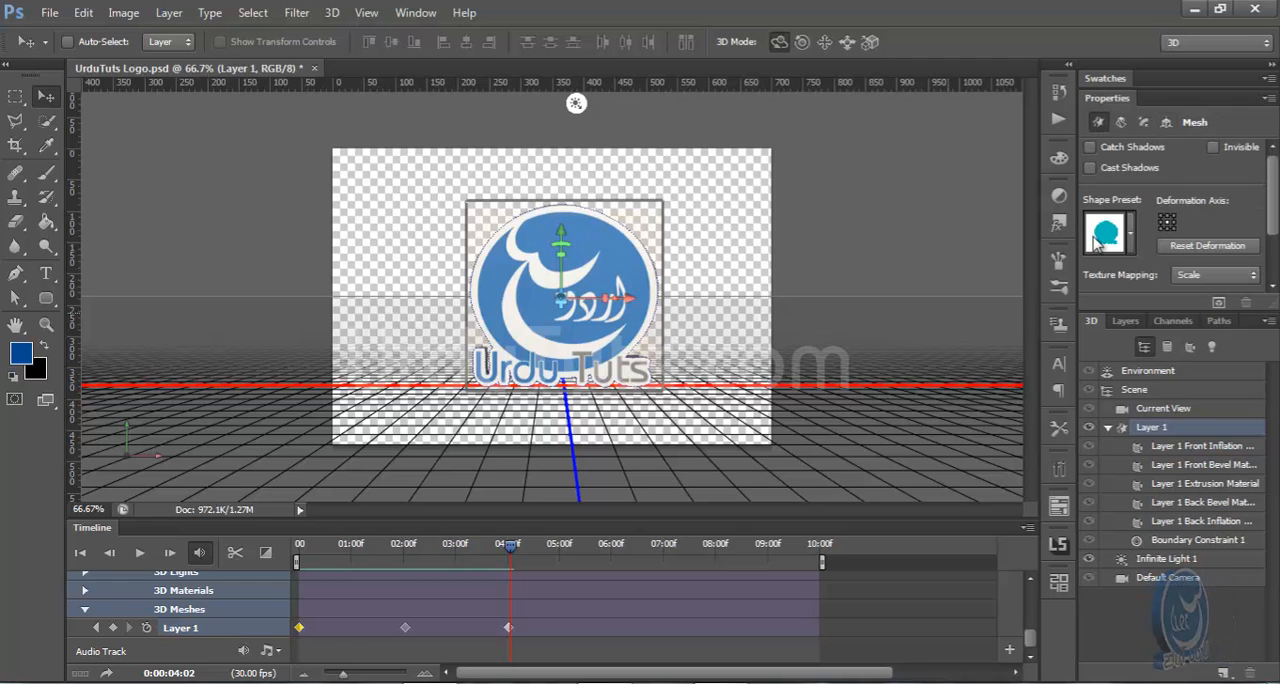
click(1158, 449)
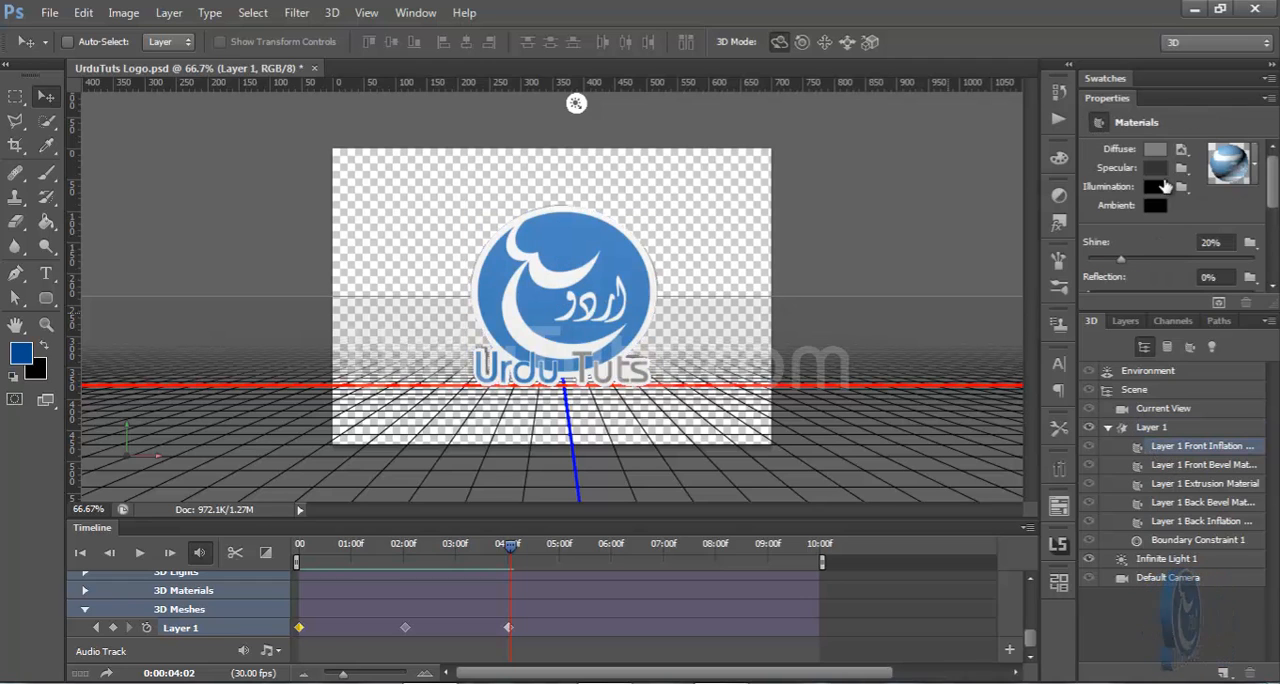
click(1155, 149)
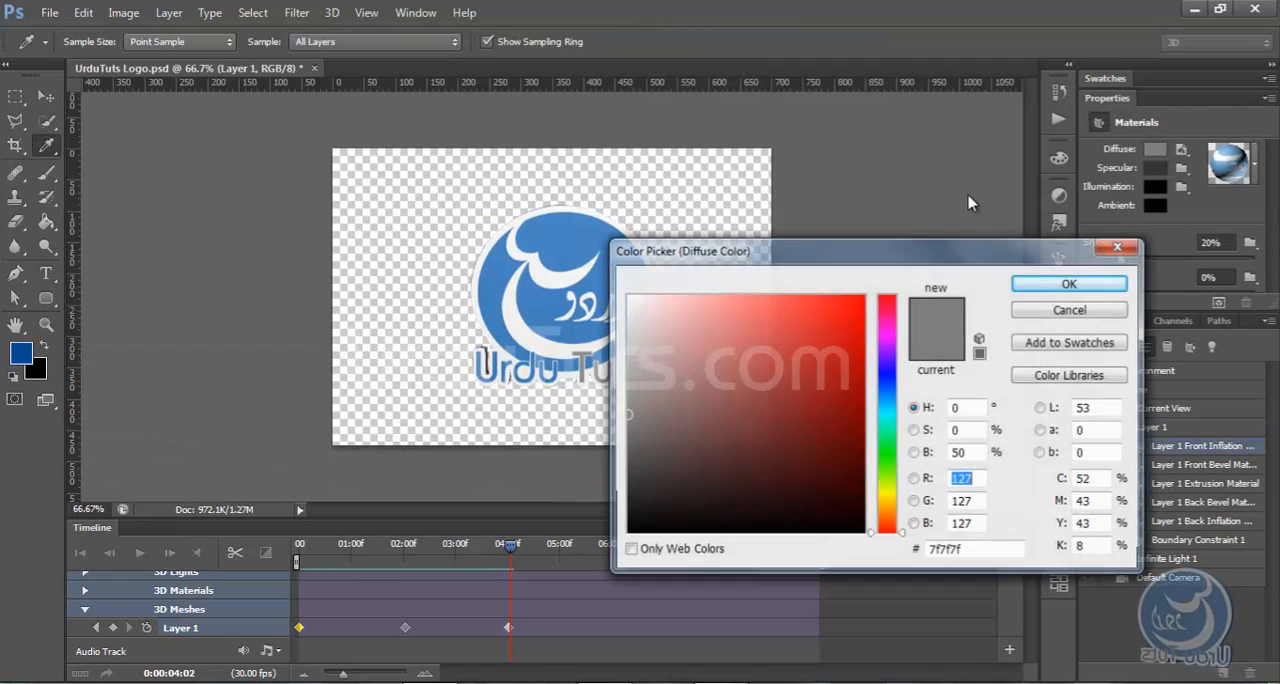
click(20, 348)
click(862, 436)
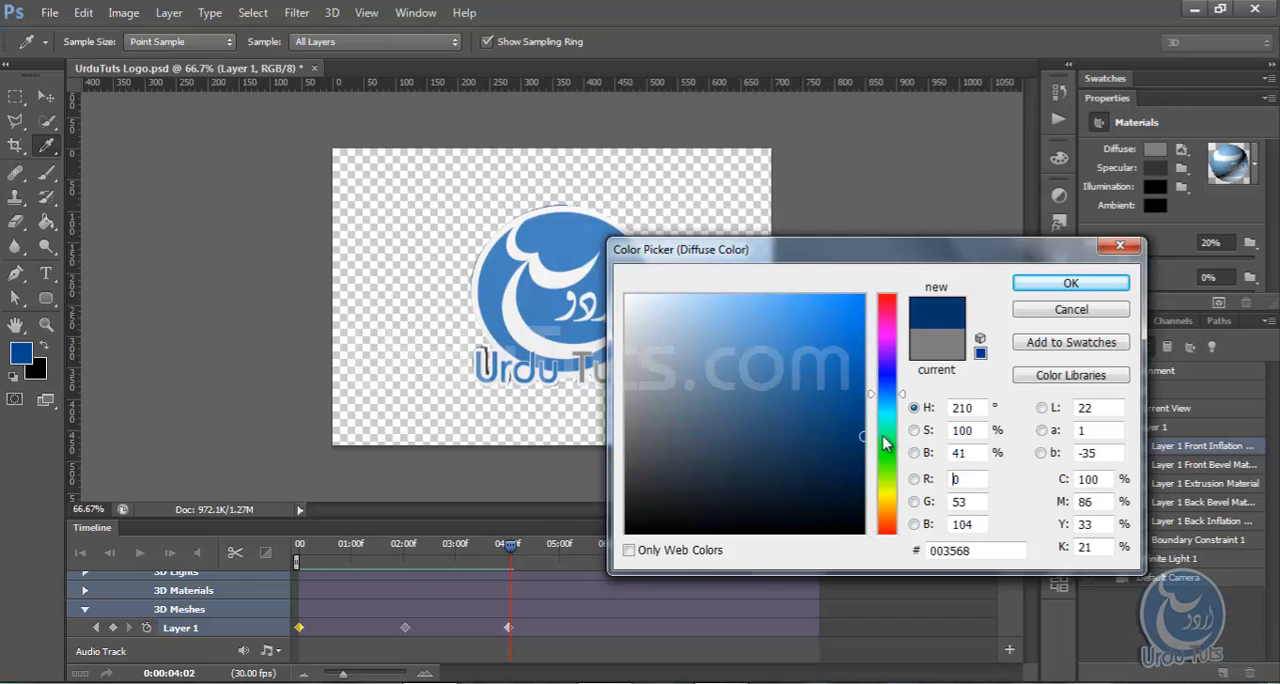
click(1050, 284)
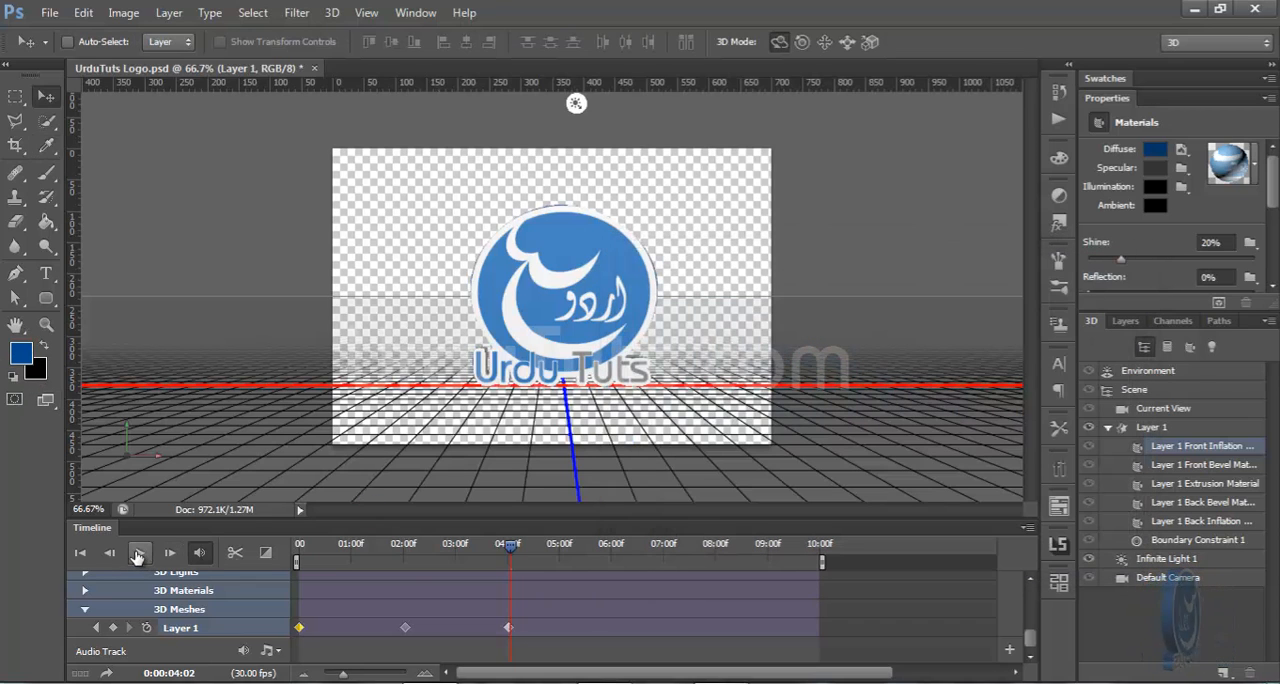
Play the logo rotation from 0:00:00:00 and stop it around 0:00:01:03, where the extruded side faces the view
click(138, 553)
click(138, 553)
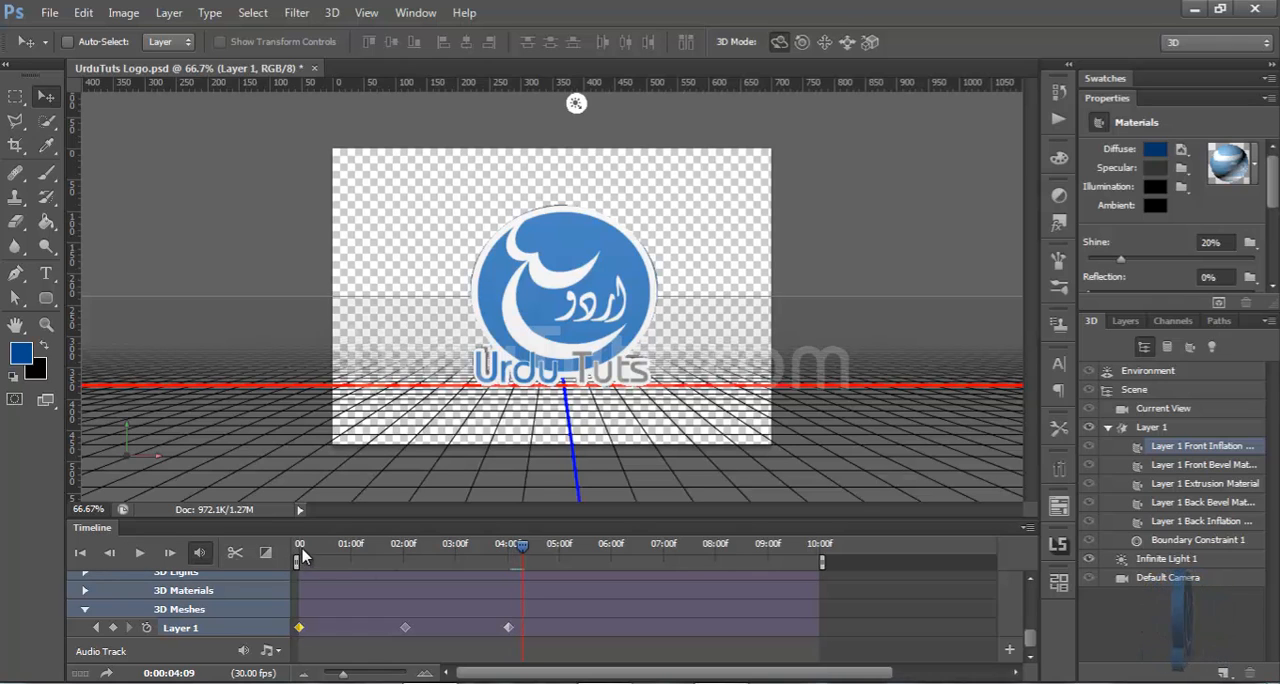
click(80, 553)
click(139, 553)
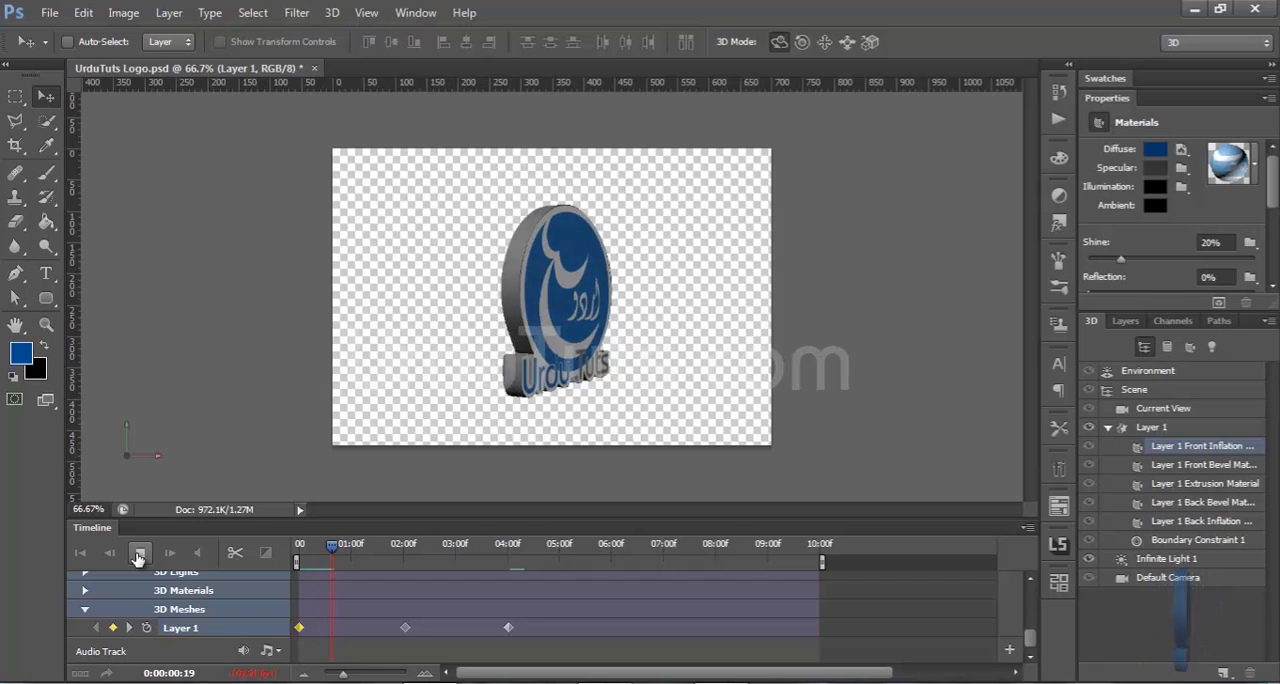
click(138, 553)
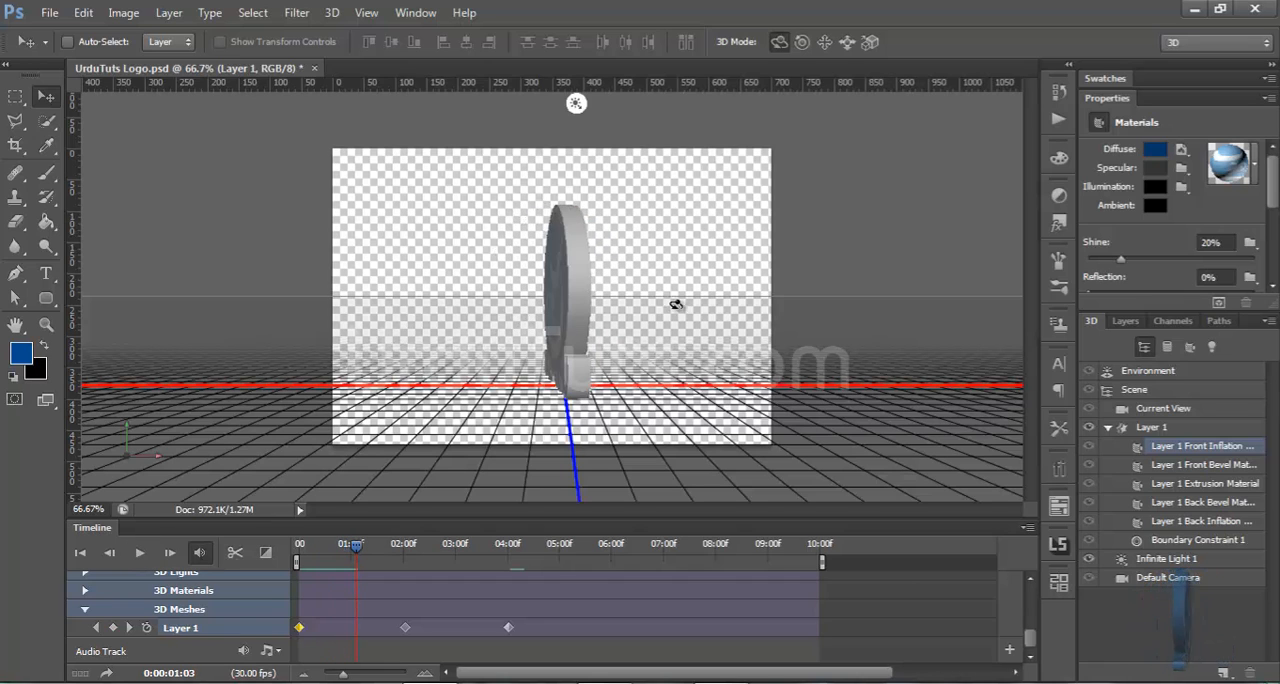
Set the Layer 1 Extrusion Material's diffuse color to the foreground blue #00498f and preview the rotation
click(577, 257)
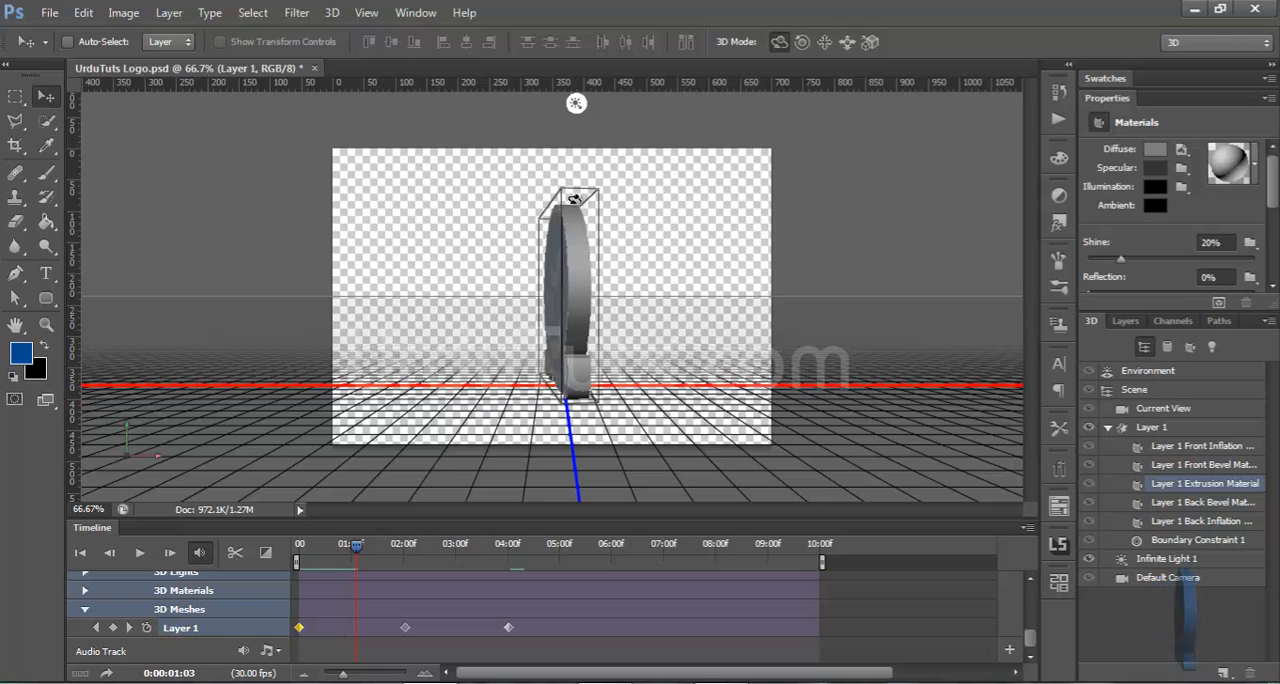
click(1156, 149)
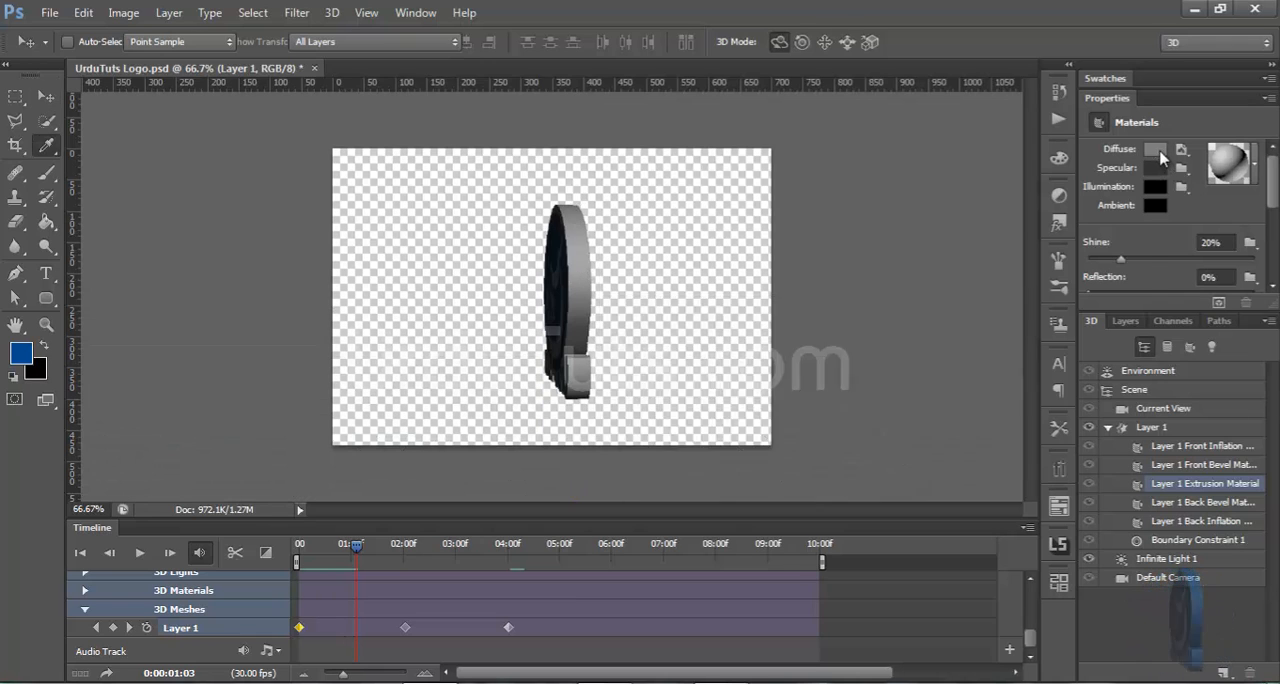
click(766, 363)
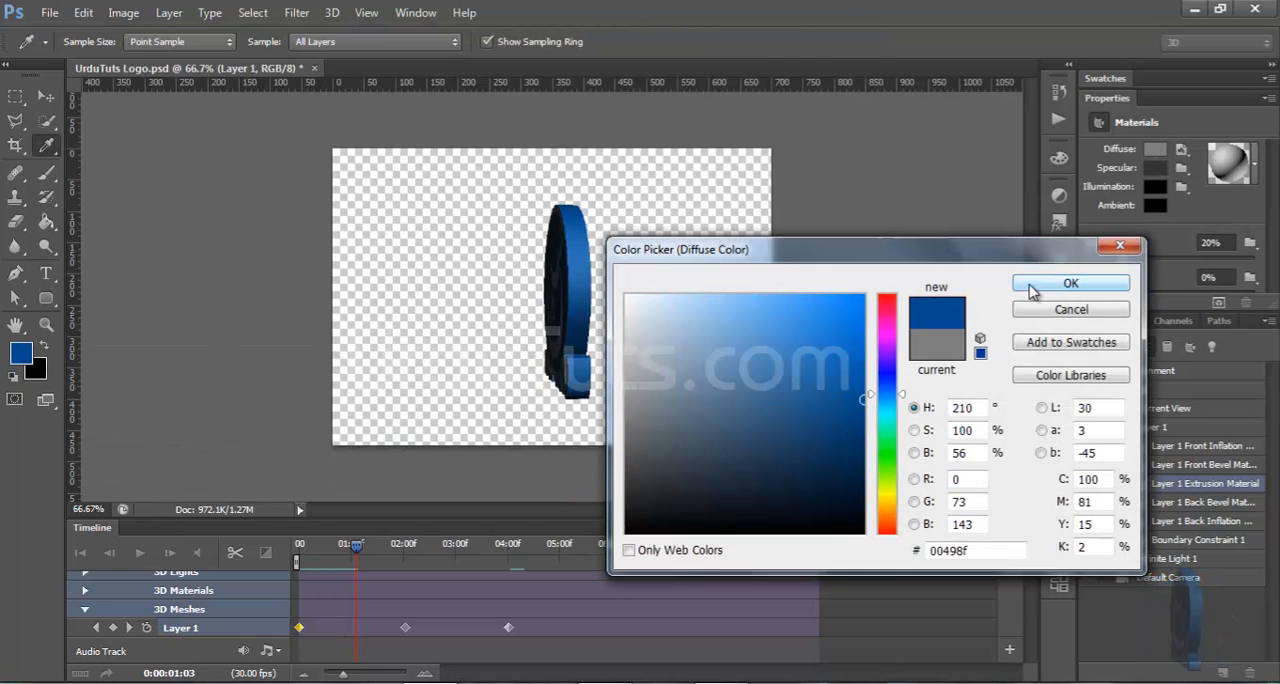
click(1070, 283)
click(140, 554)
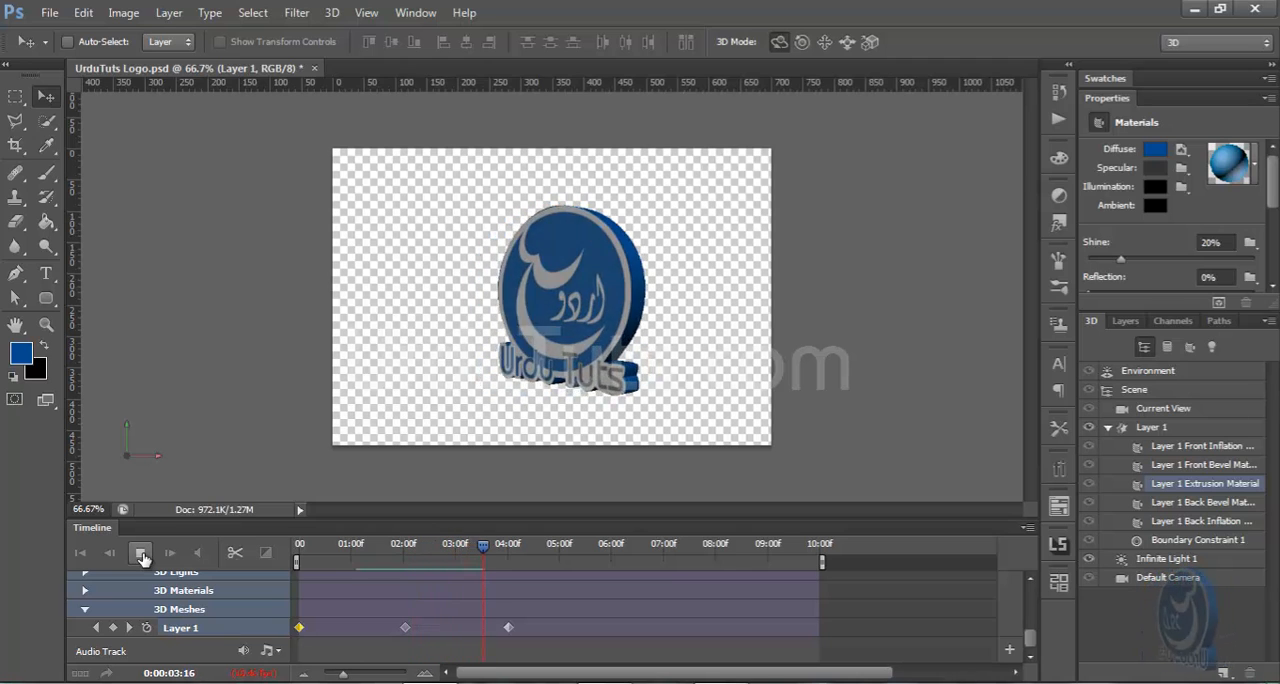
click(141, 554)
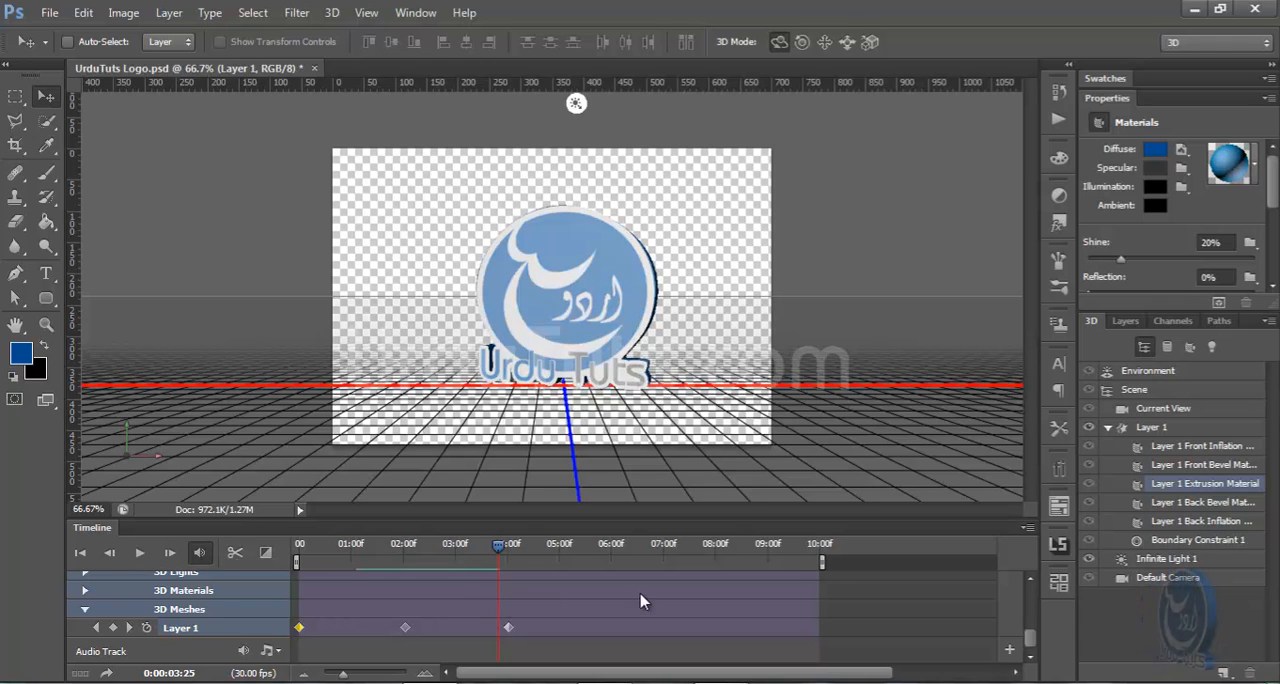
Trim the end of the Layer 1 clip in the timeline to the last mesh keyframe, at about 04:00
scroll(893, 632, up, 5)
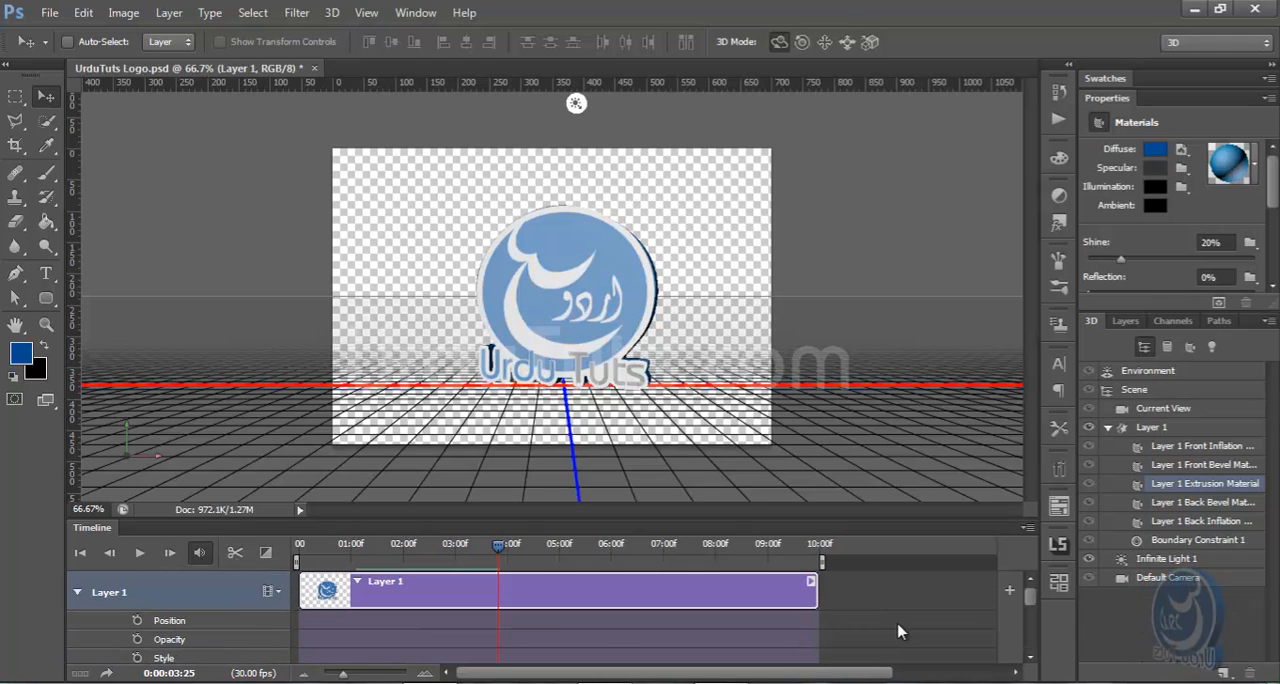
scroll(897, 632, down, 5)
scroll(897, 632, up, 4)
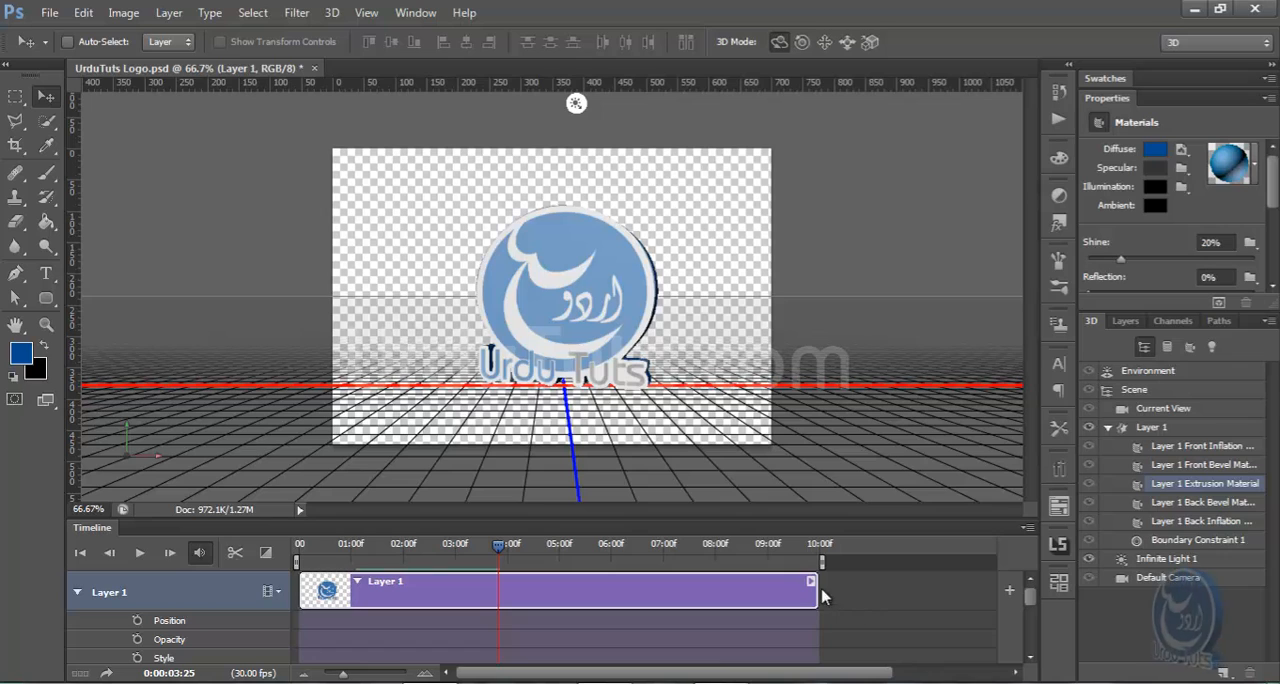
drag(815, 590, 510, 607)
scroll(593, 616, down, 1)
scroll(593, 616, down, 3)
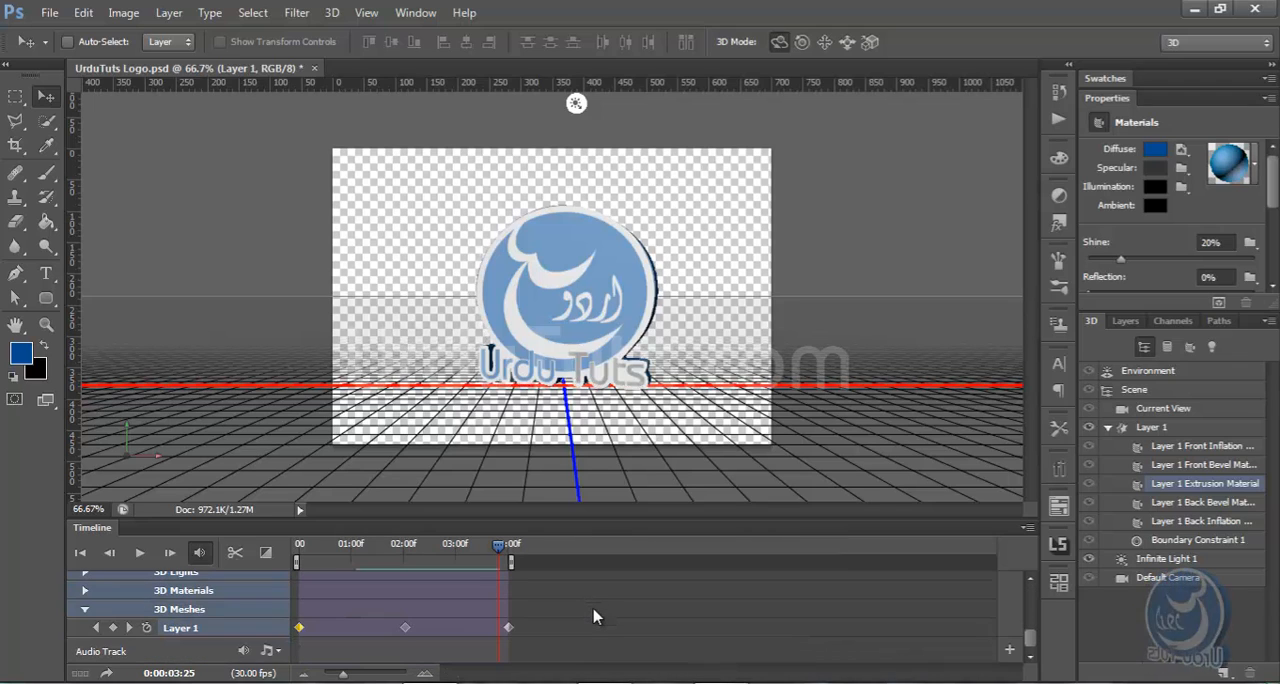
scroll(593, 616, up, 4)
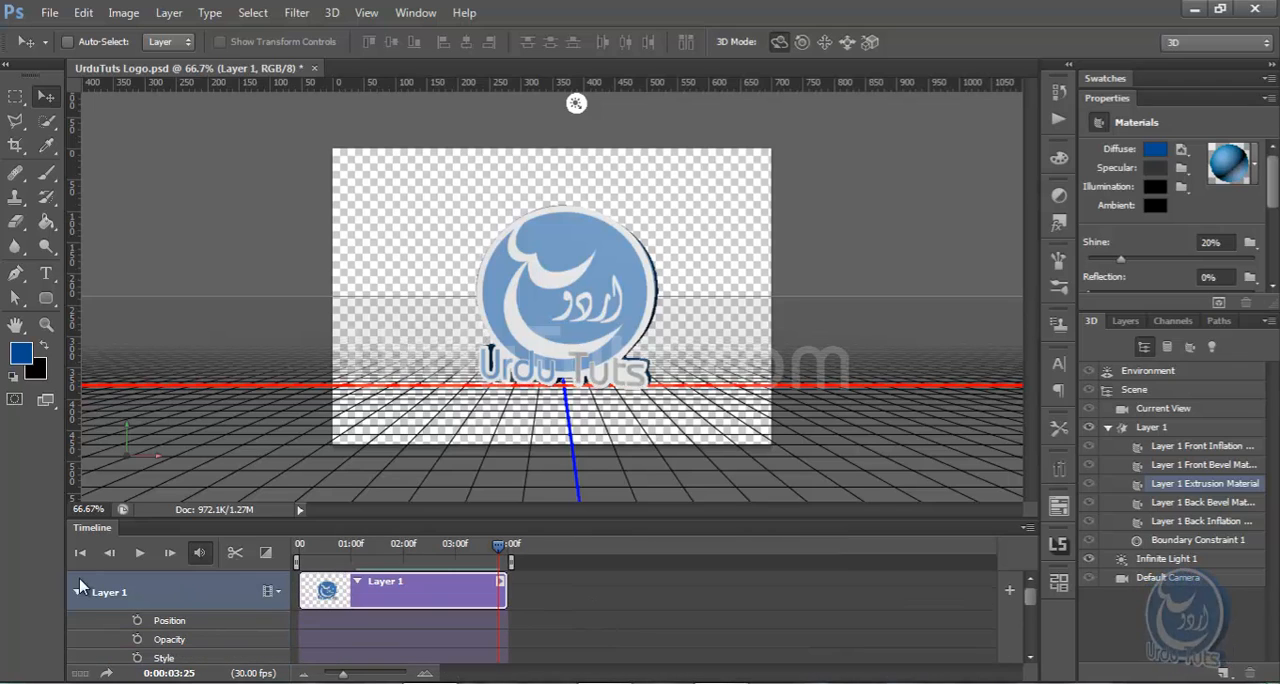
click(77, 594)
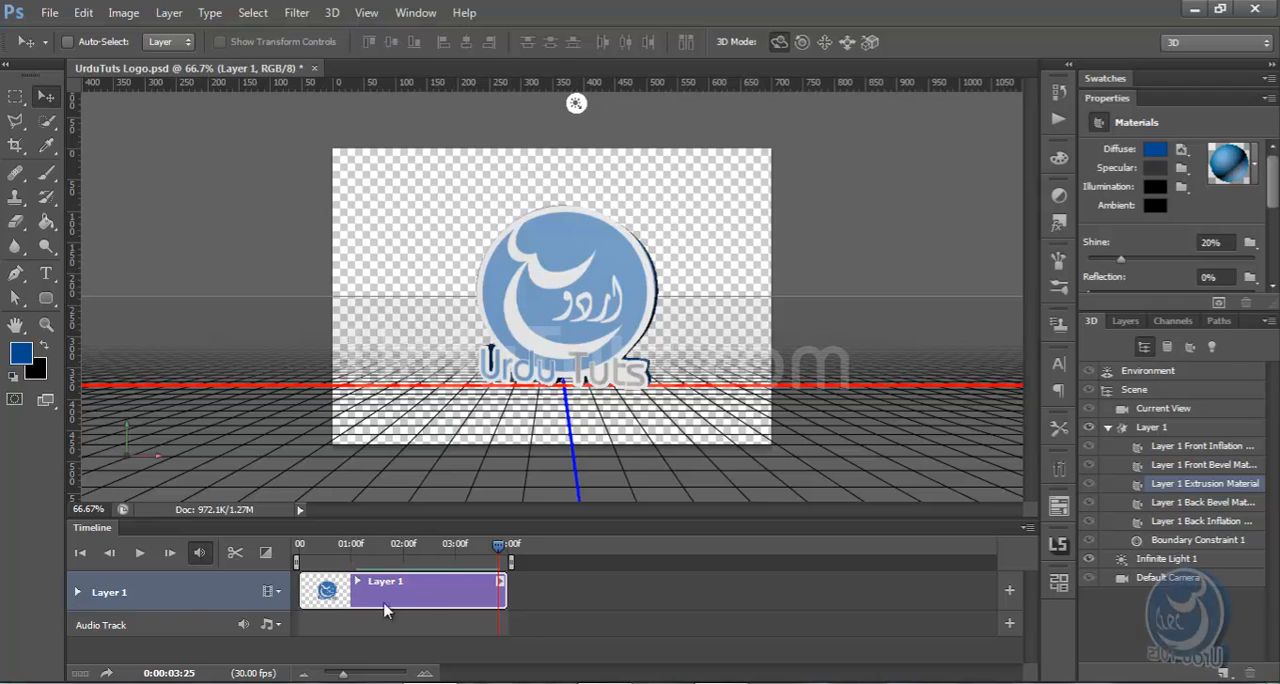
click(77, 593)
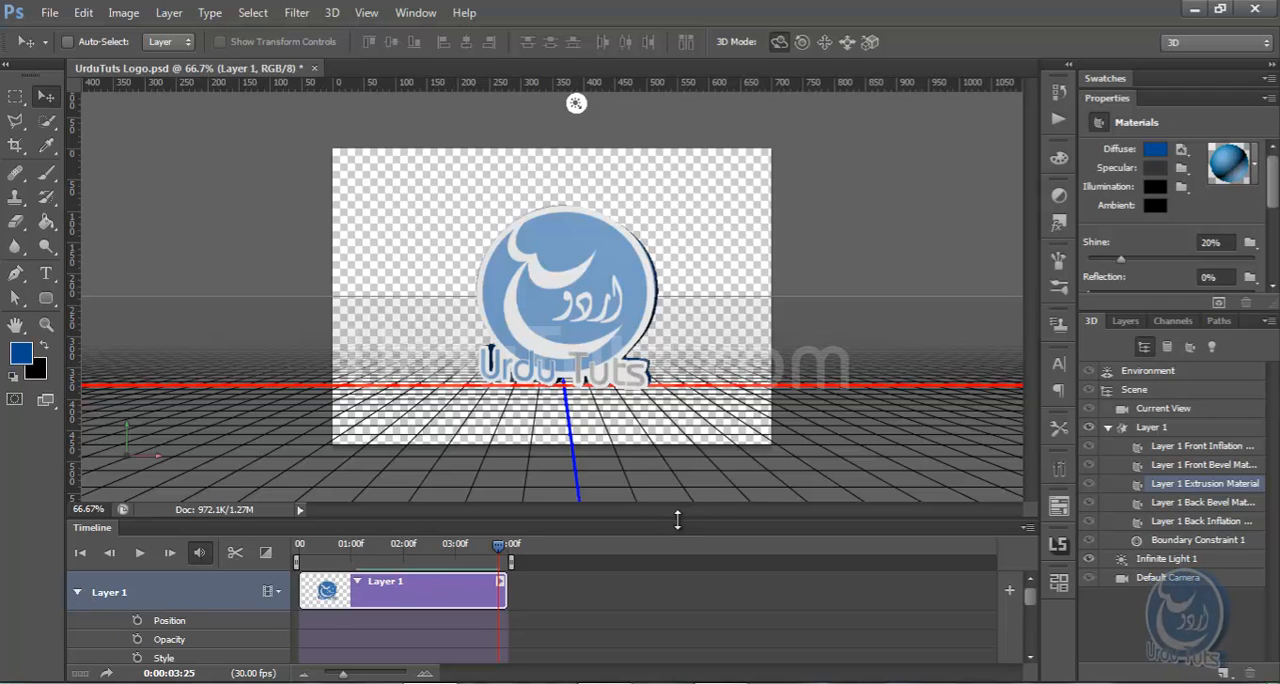
Enlarge the timeline to check the trimmed clip's end against the mesh keyframes, and return the playhead to 0:00:00:00
drag(677, 519, 677, 333)
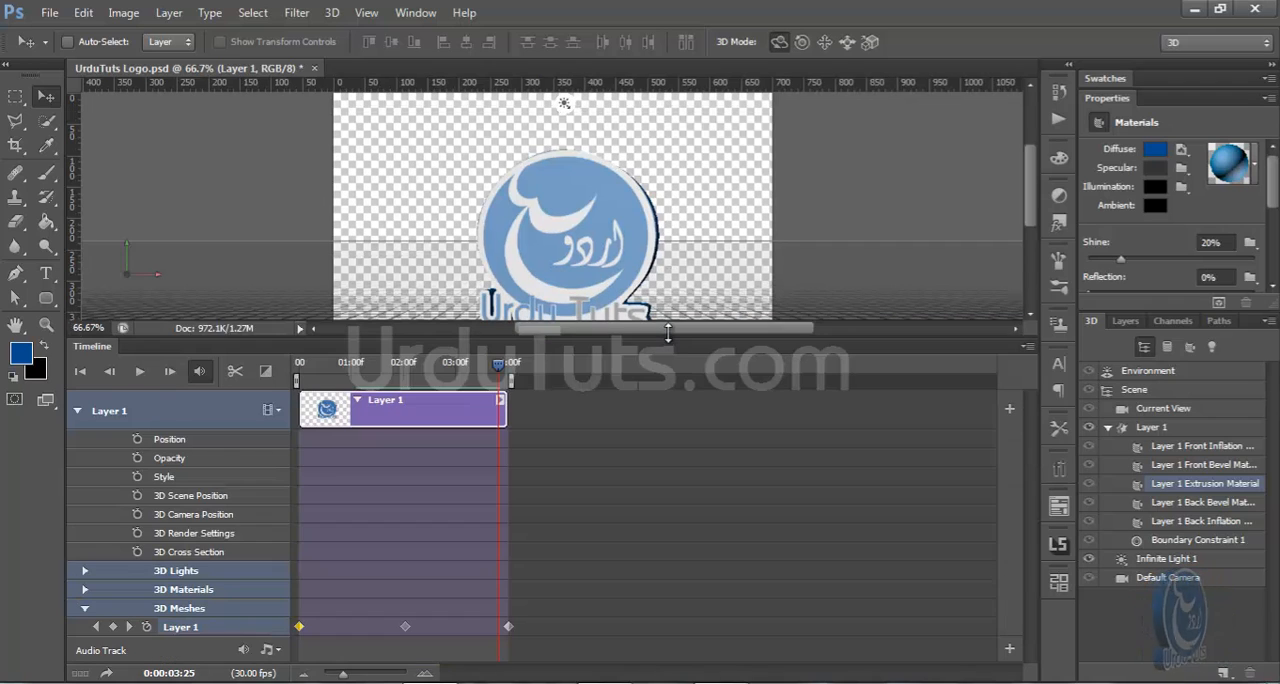
click(504, 400)
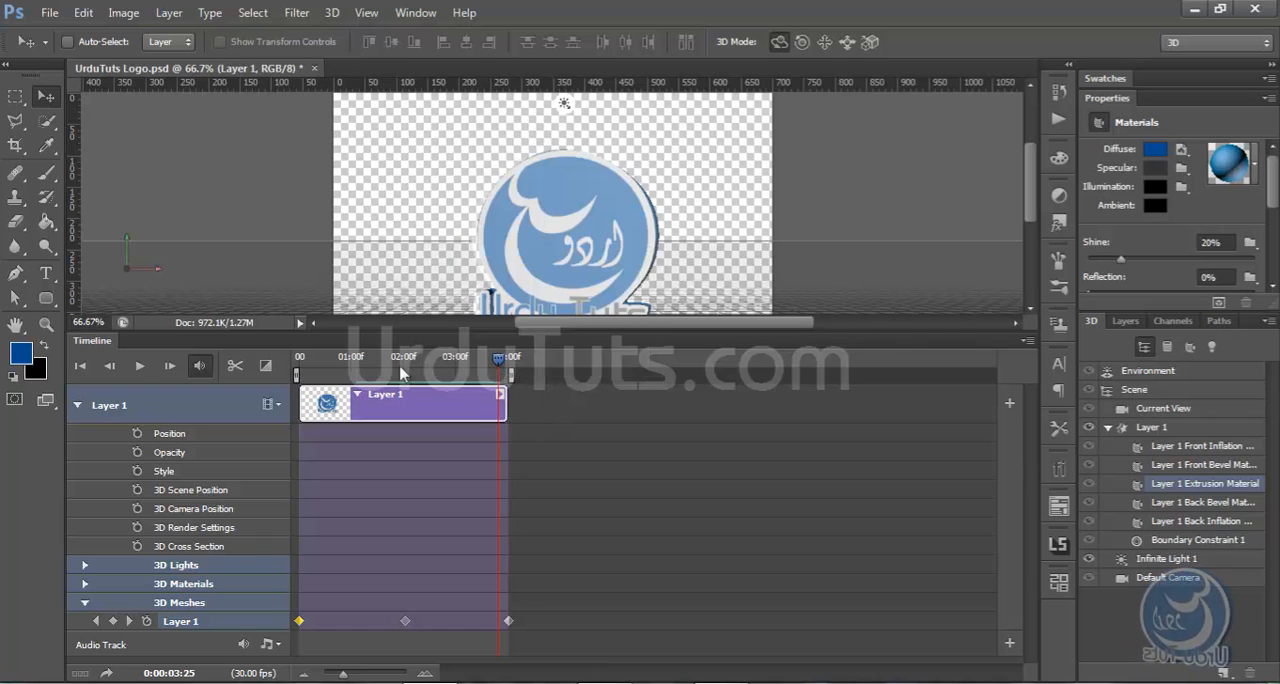
click(299, 360)
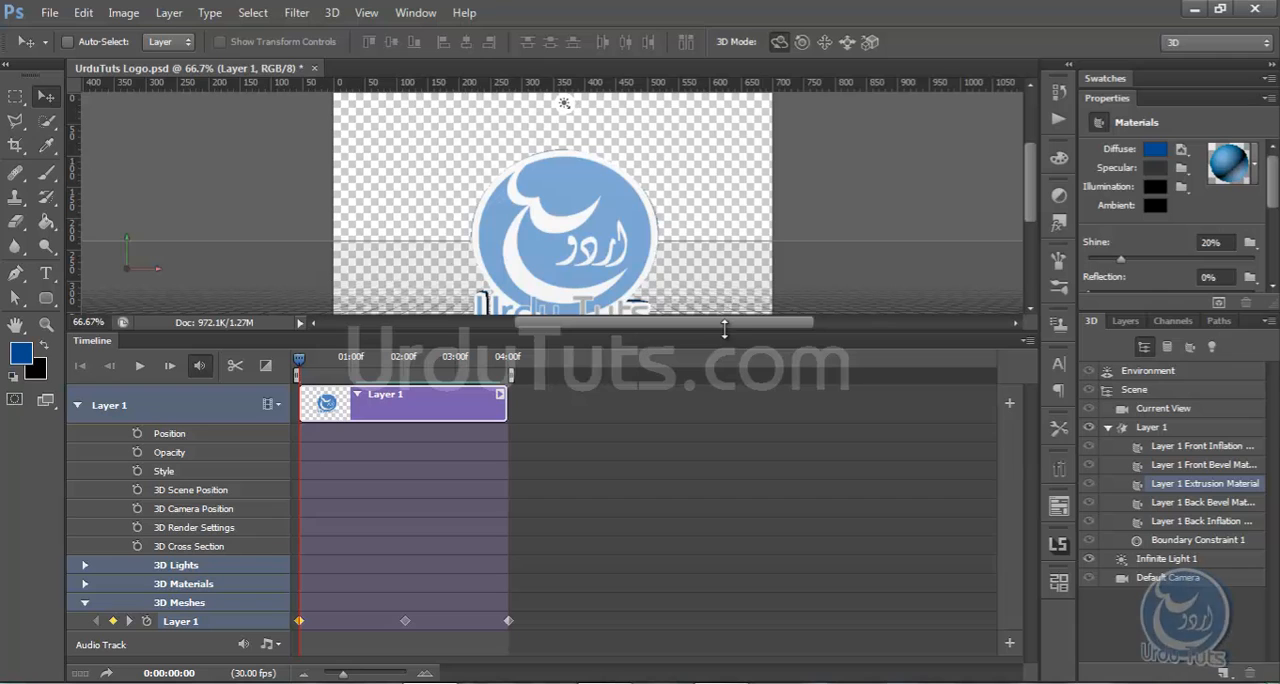
drag(724, 330, 754, 438)
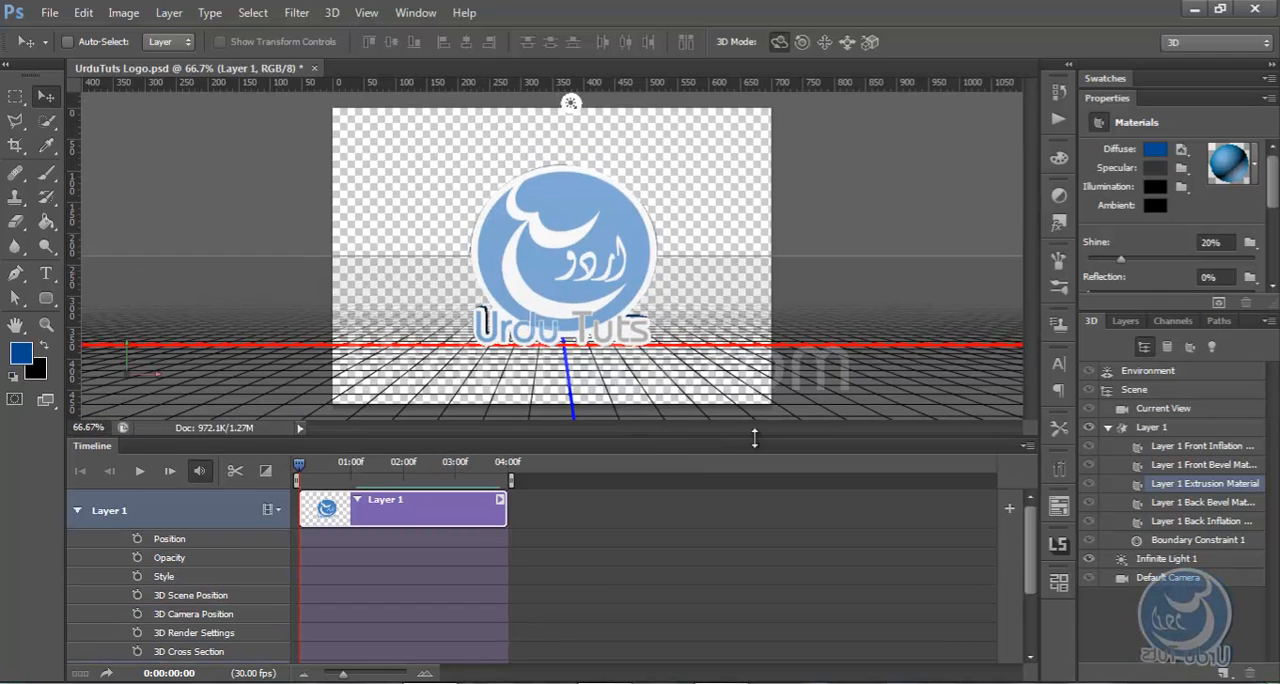
Enable onion skins for the timeline animation
click(1027, 446)
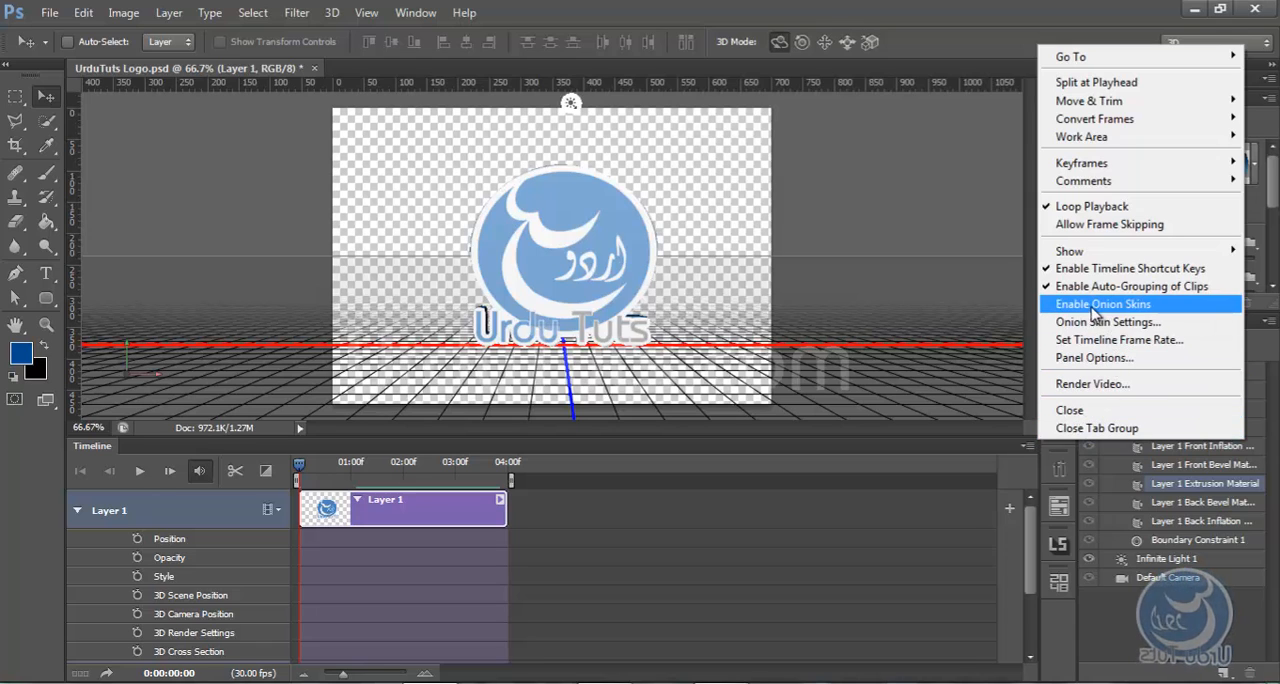
click(1127, 313)
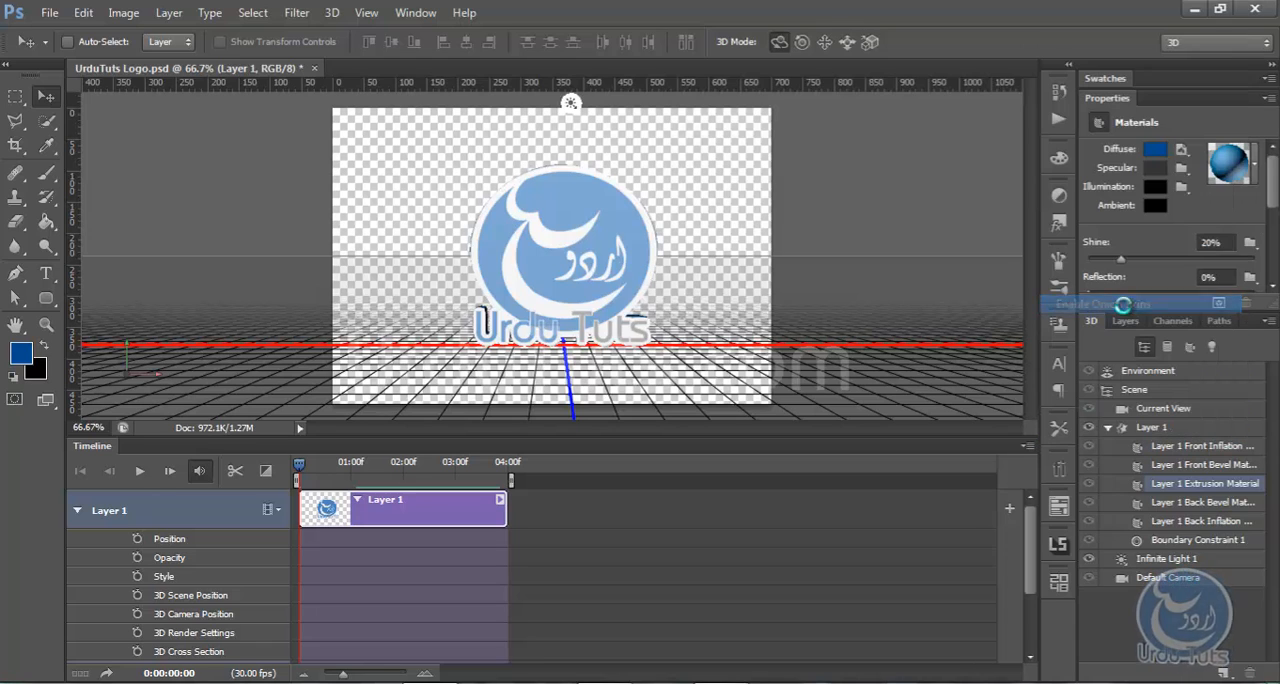
Turn the timeline's loop playback off and back on
click(1029, 448)
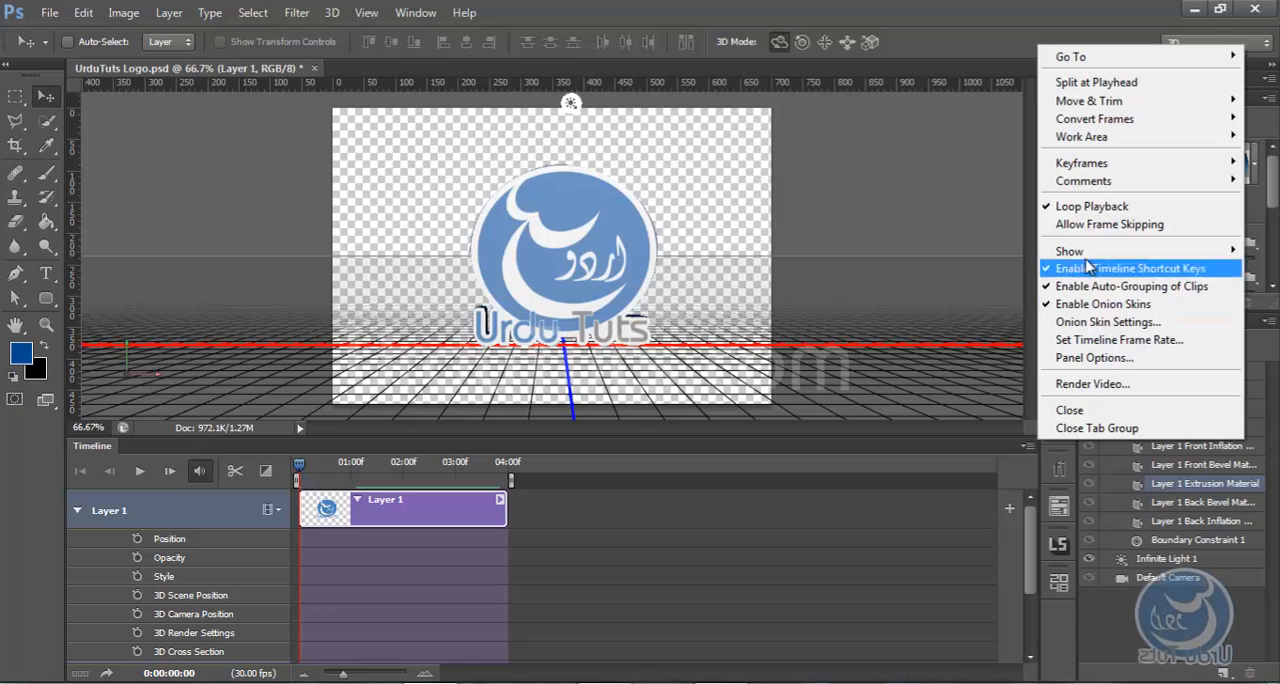
click(1080, 207)
click(1034, 448)
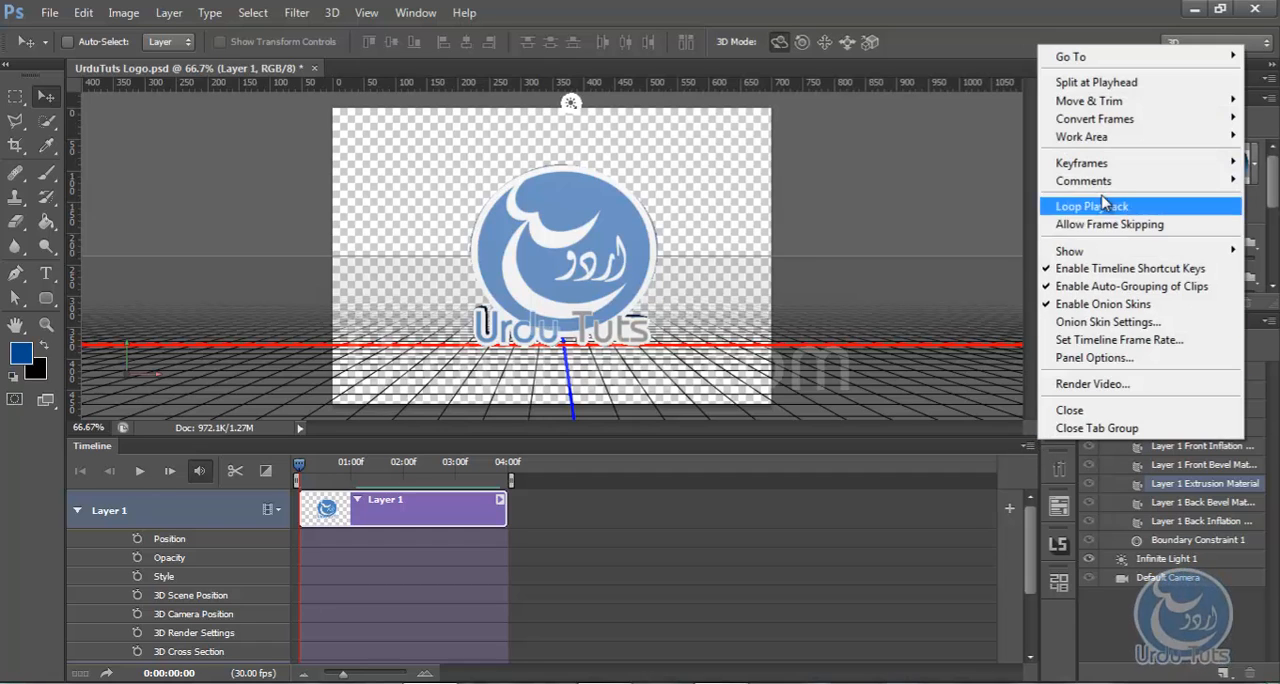
click(1090, 207)
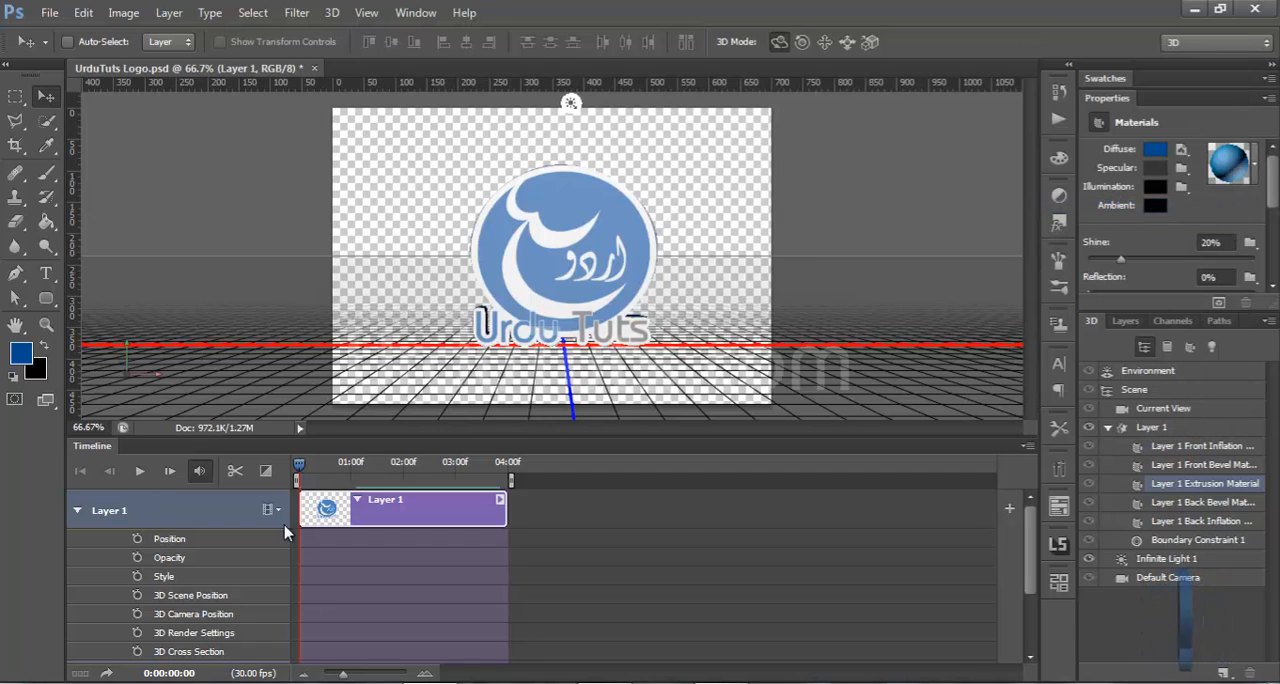
Play the trimmed logo animation in a loop, stop it and return the playhead to 0:00:00:00
click(139, 471)
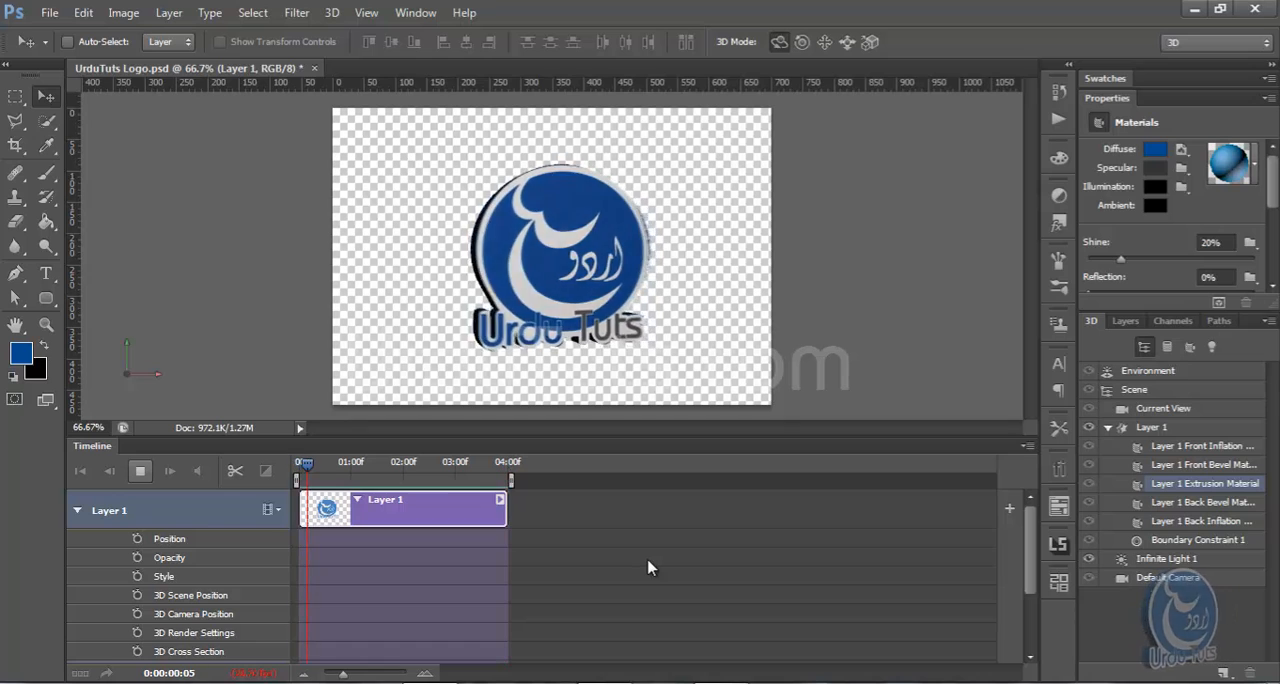
click(138, 474)
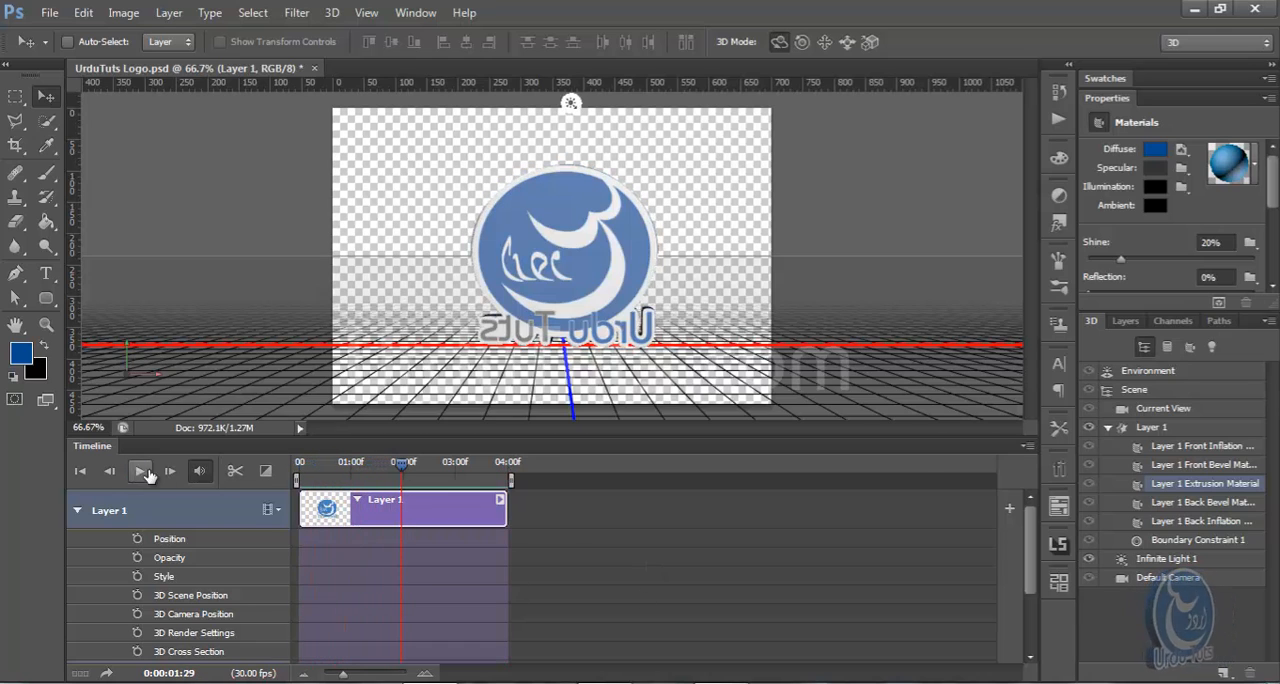
click(299, 468)
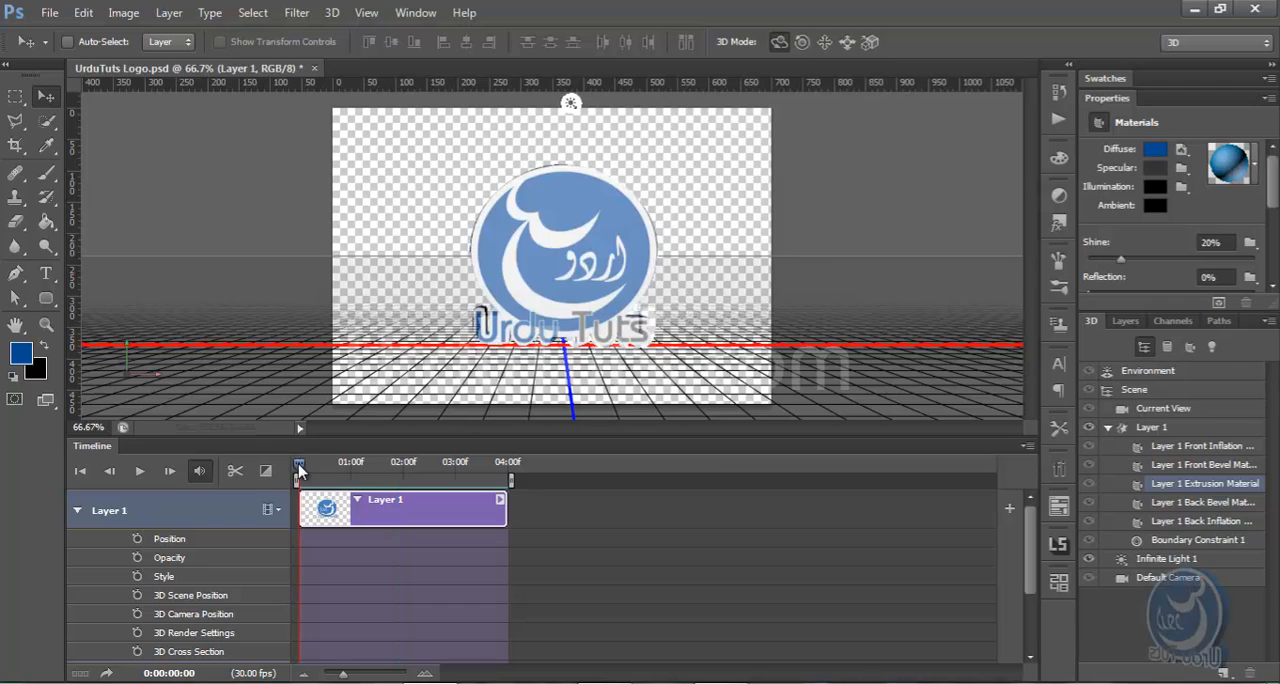
Review the onion skin settings and close them without making changes
click(1028, 447)
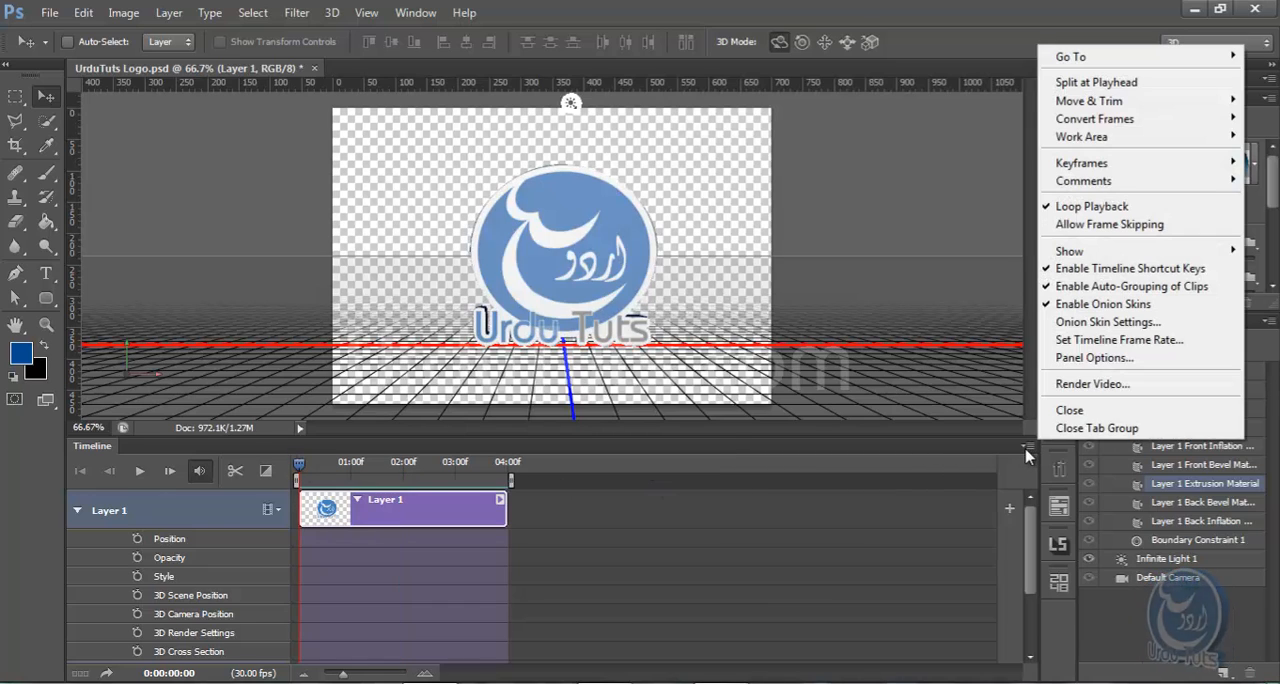
click(1085, 329)
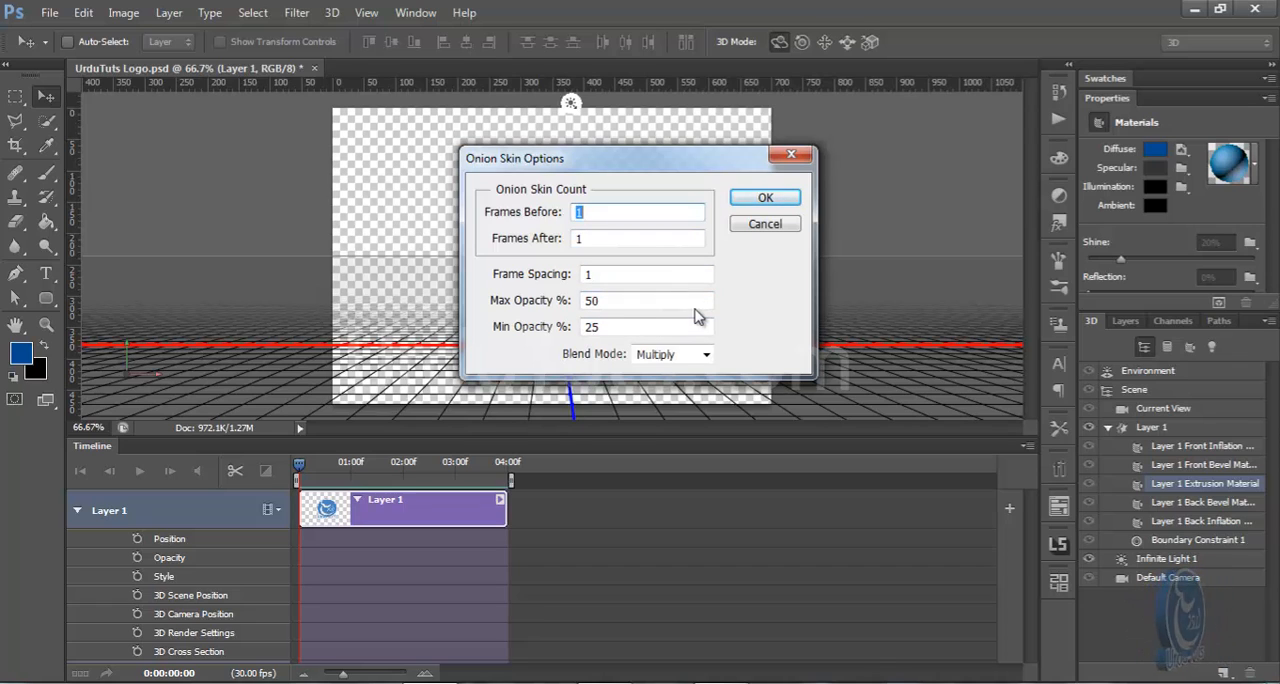
click(766, 224)
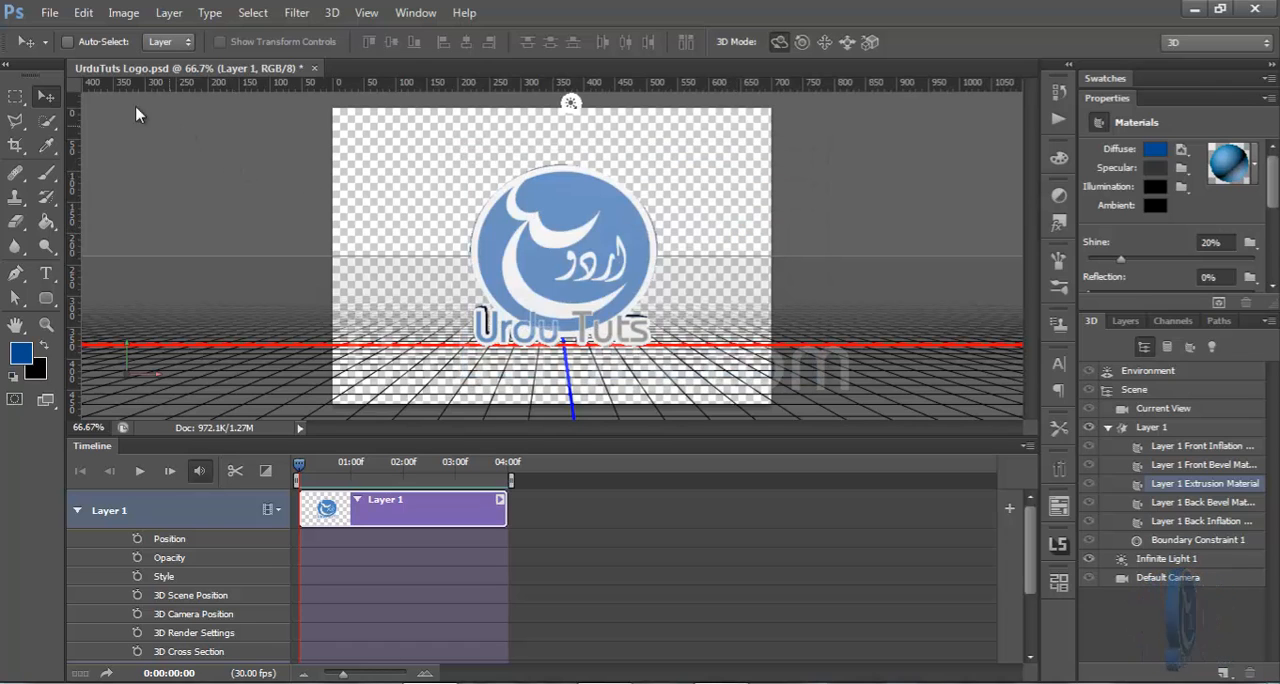
Save the document to the Desktop as UrduTuts Logo.psd in Photoshop format, replacing the existing file
click(49, 12)
click(116, 238)
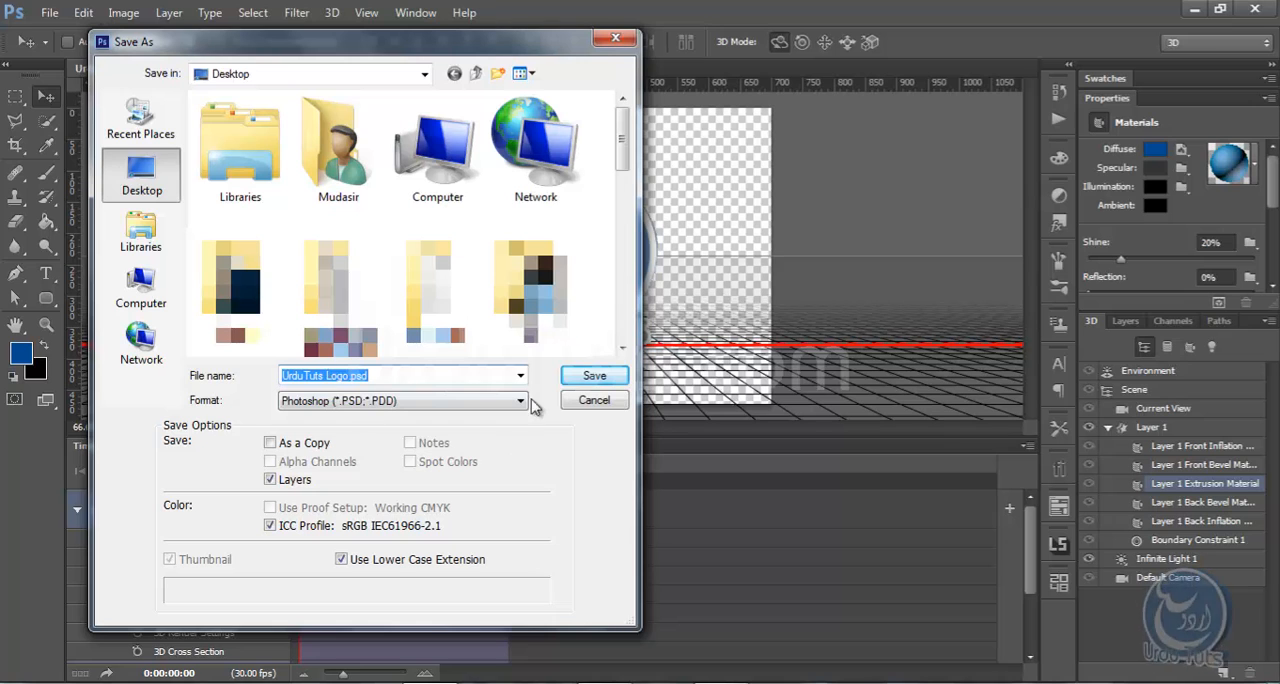
click(580, 380)
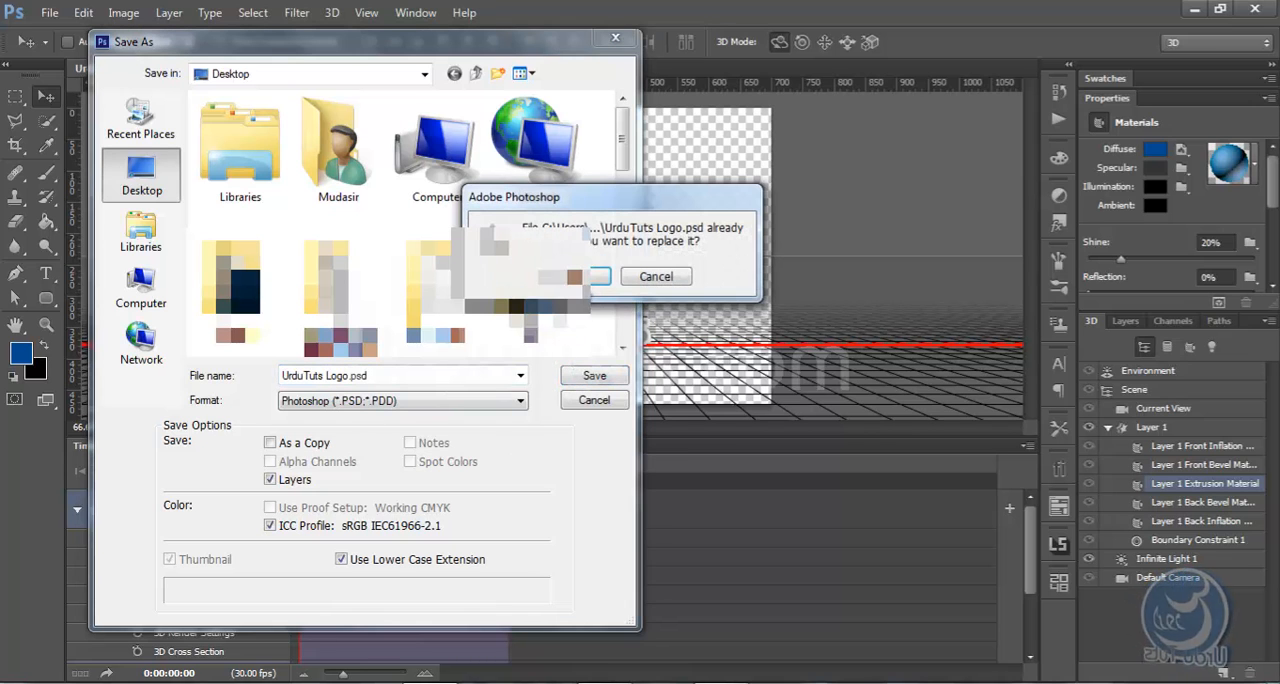
click(586, 280)
click(601, 201)
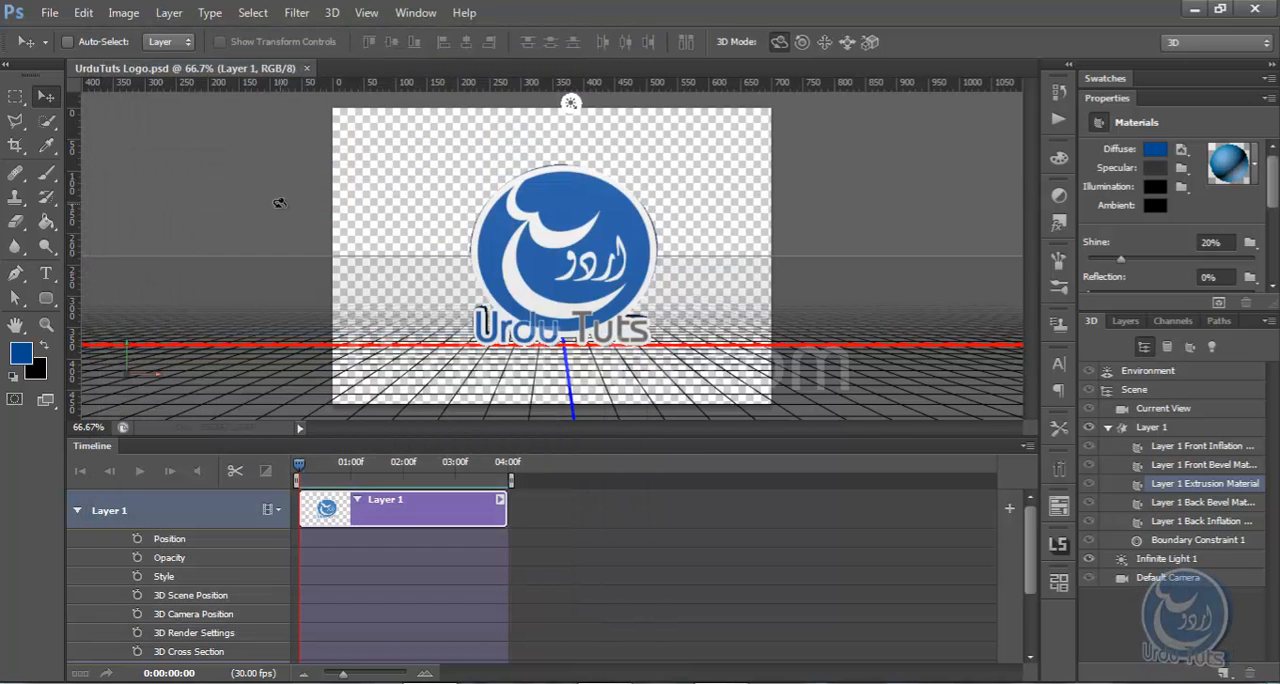
Open the Render Video export for the logo animation and choose Adobe Media Encoder as the encoder
click(55, 14)
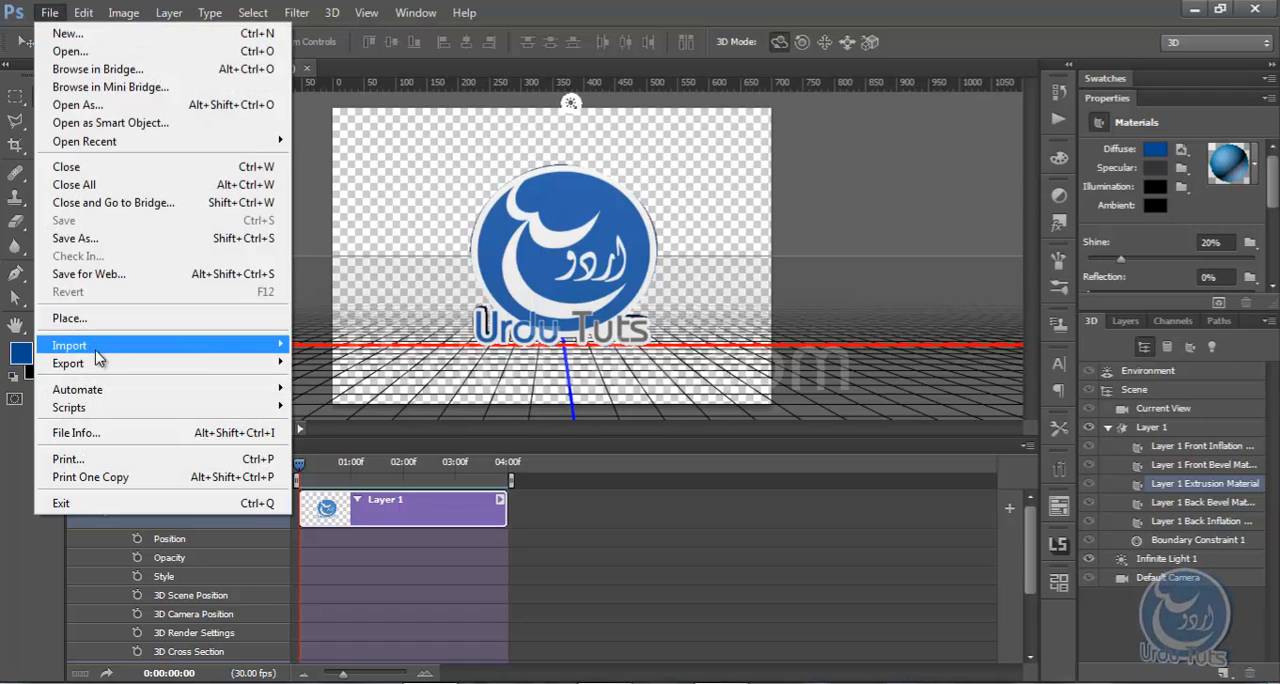
mouse_move(104, 366)
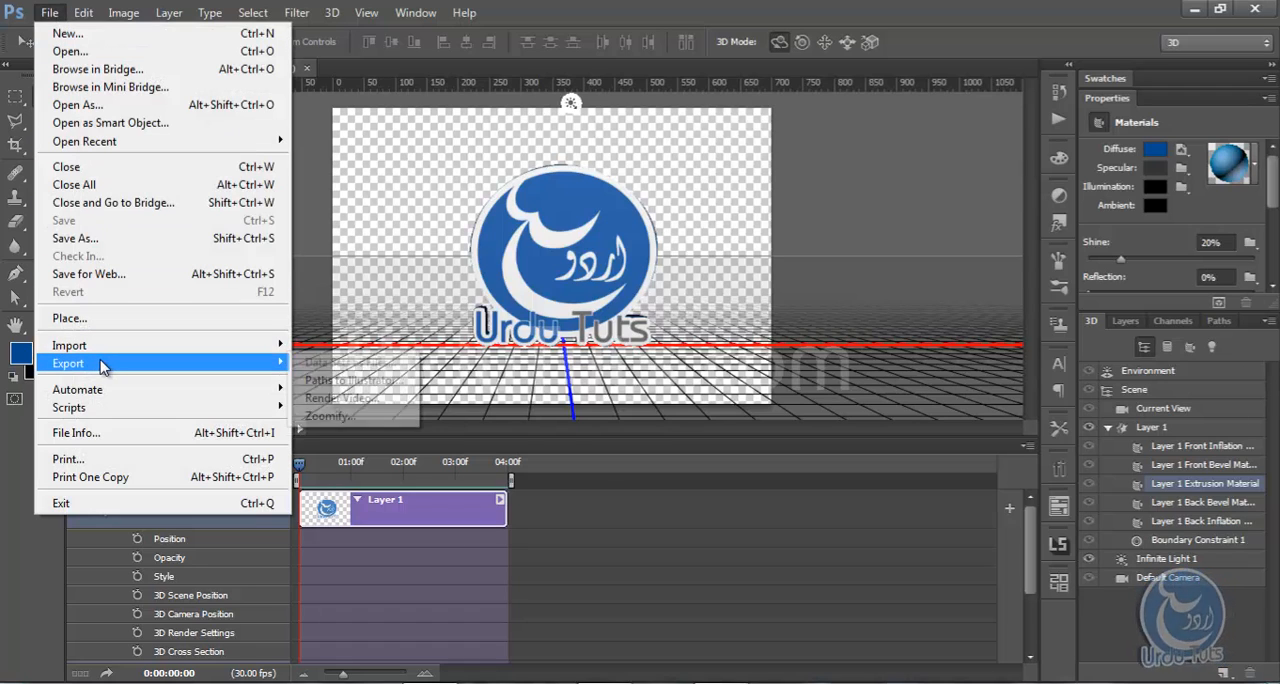
click(345, 398)
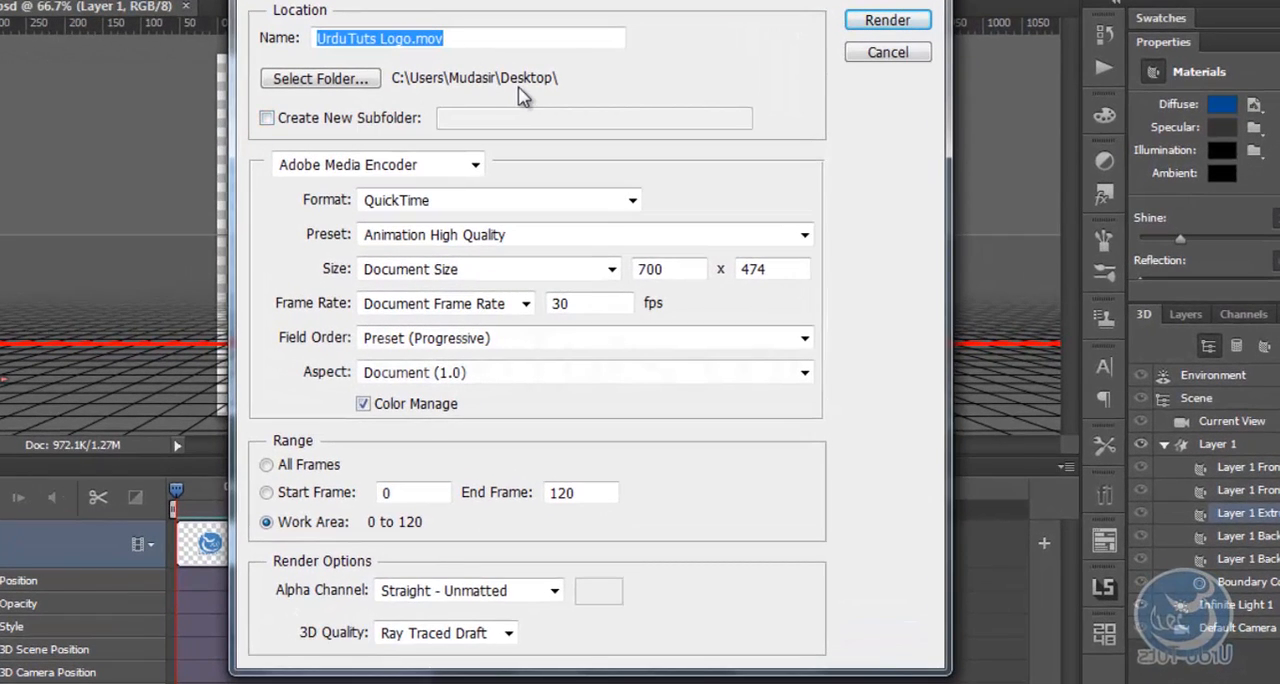
click(326, 170)
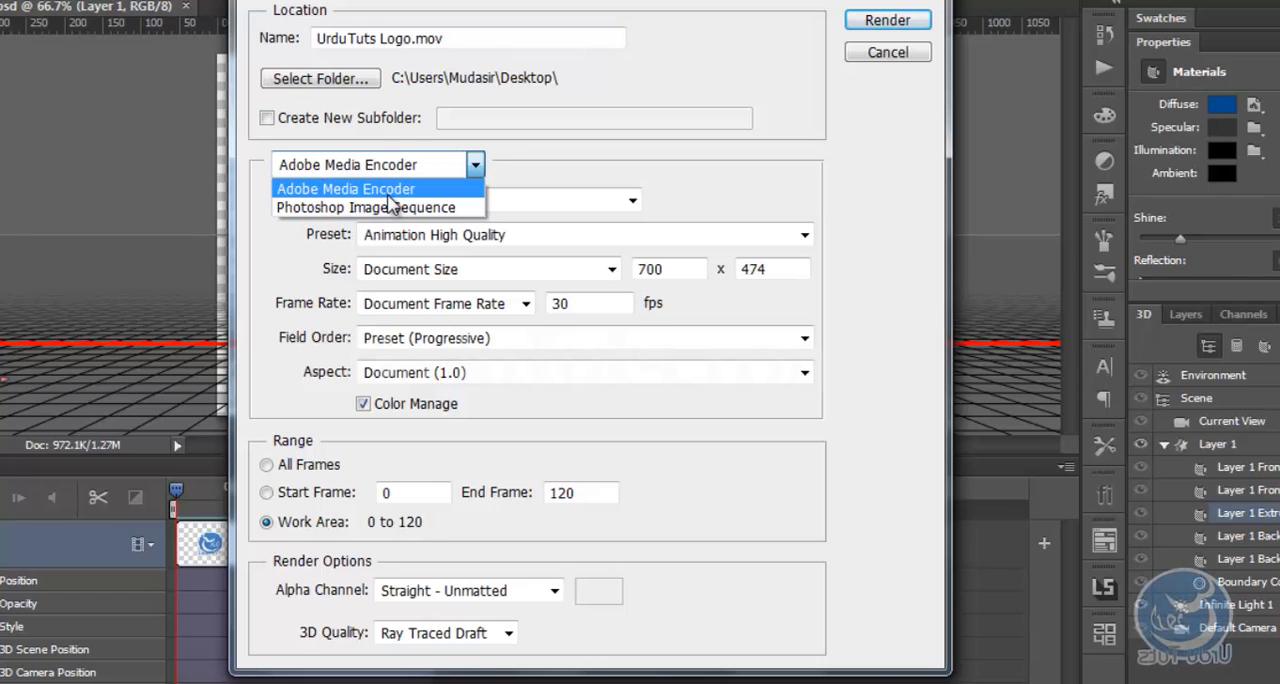
click(425, 190)
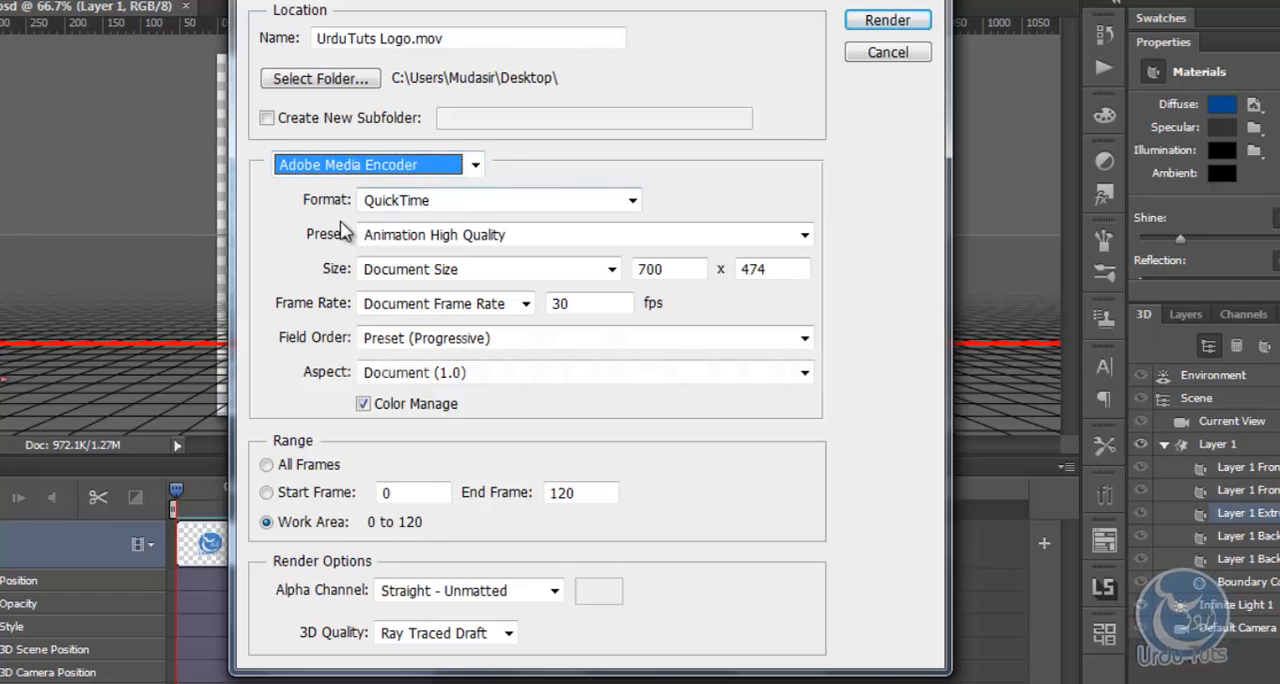
Review the available video formats and presets, keeping QuickTime with the Animation High Quality preset
click(430, 203)
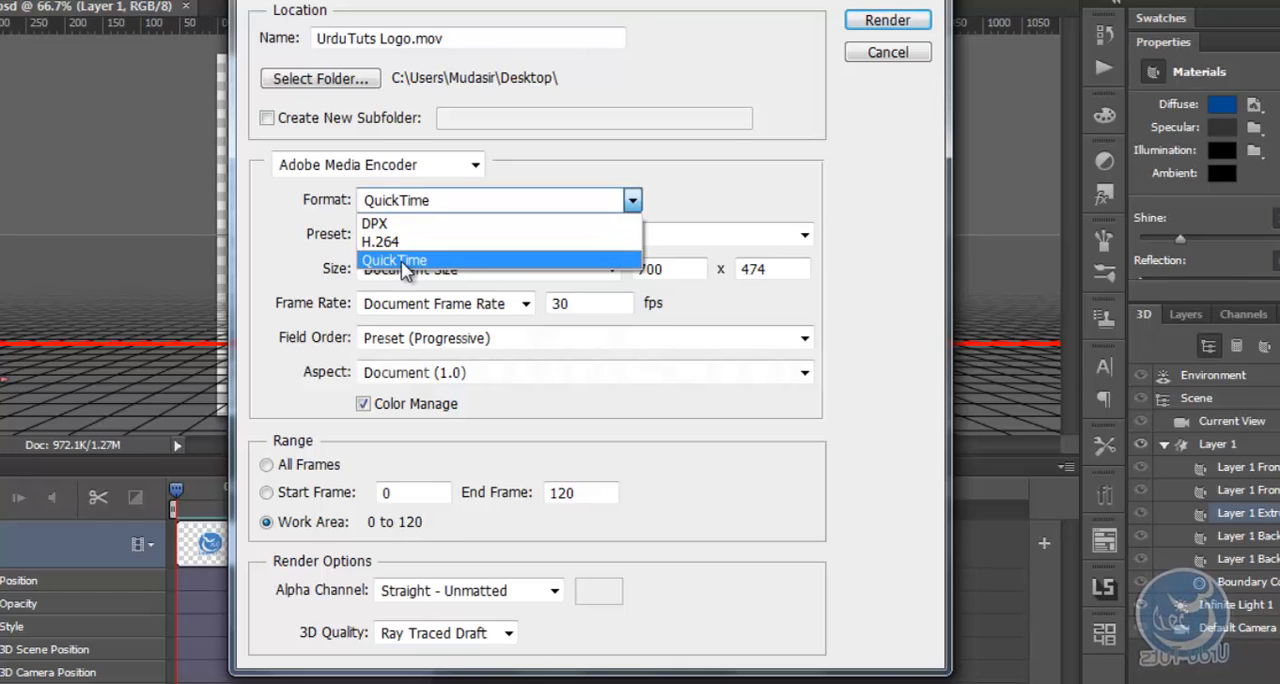
click(258, 248)
click(455, 240)
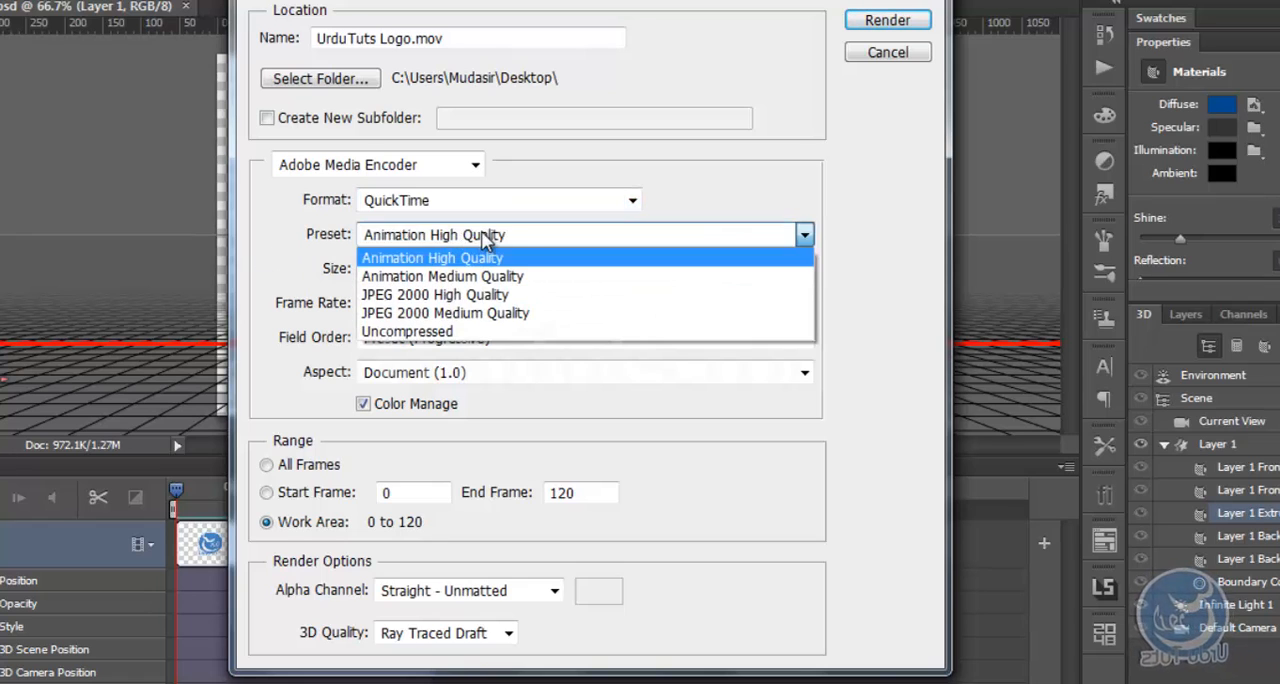
click(491, 242)
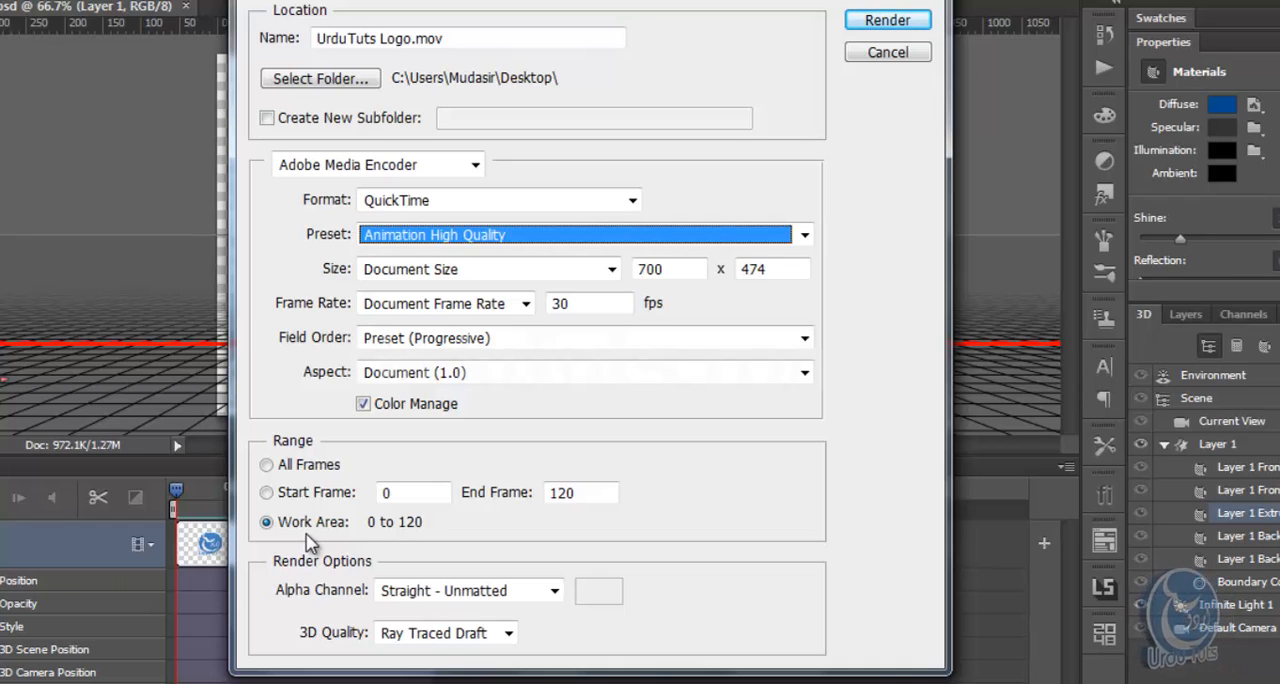
Keep 3D quality at Ray Traced Draft and the alpha channel at Straight - Unmatted, and render UrduTuts Logo.mov to the Desktop
click(445, 636)
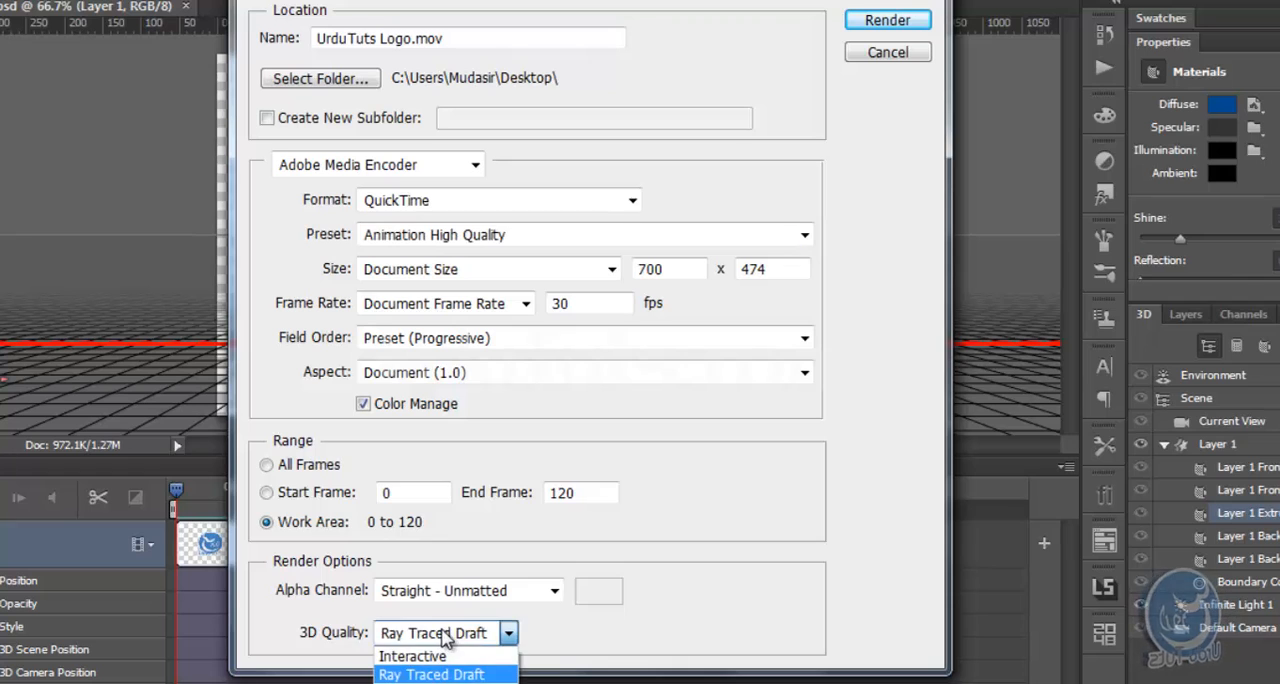
click(423, 674)
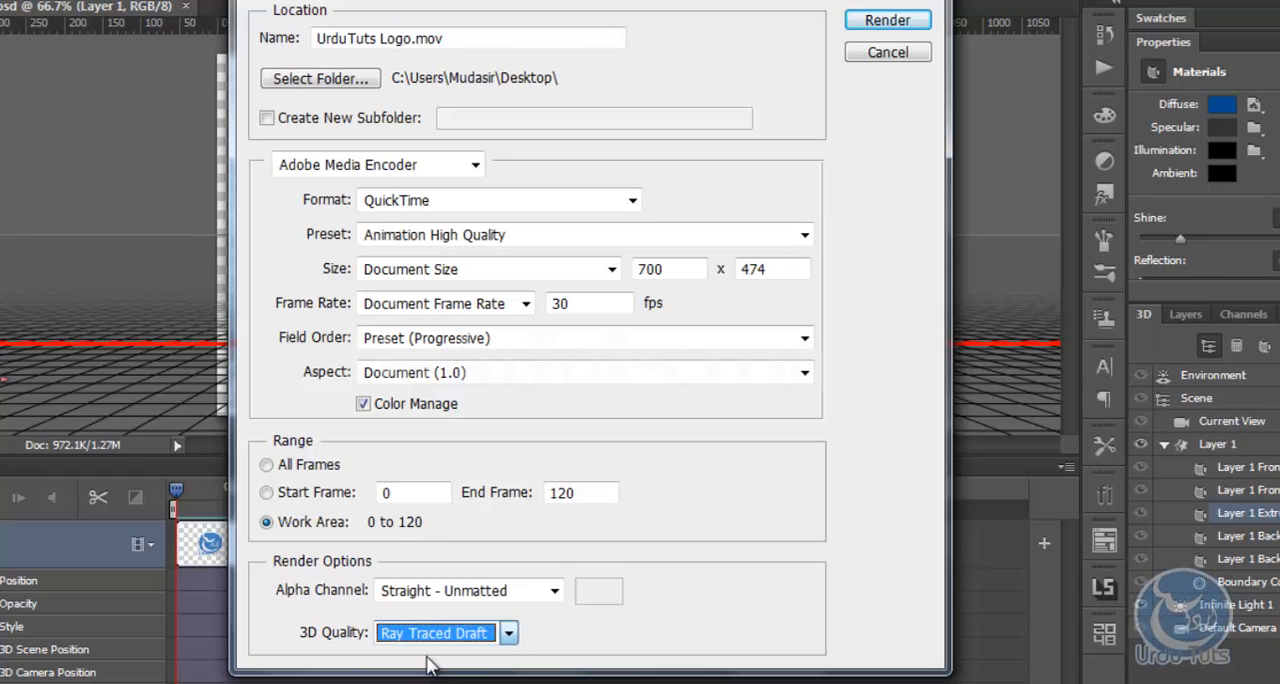
click(462, 592)
click(455, 636)
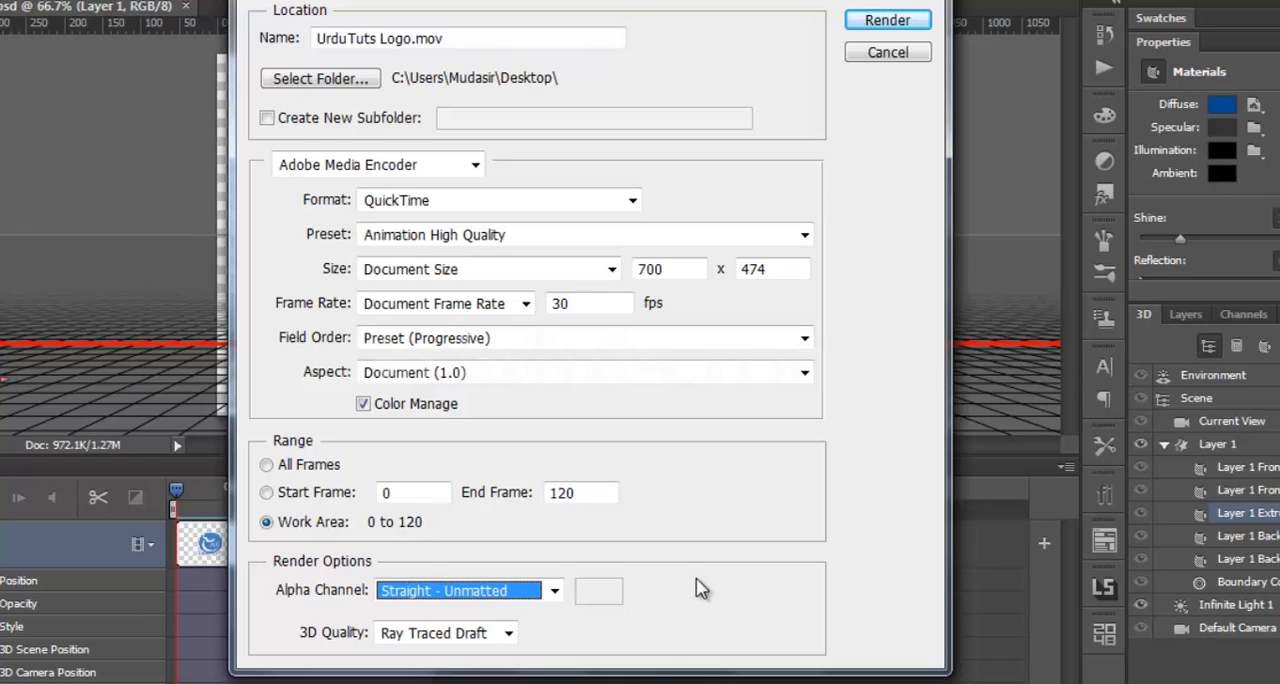
click(882, 24)
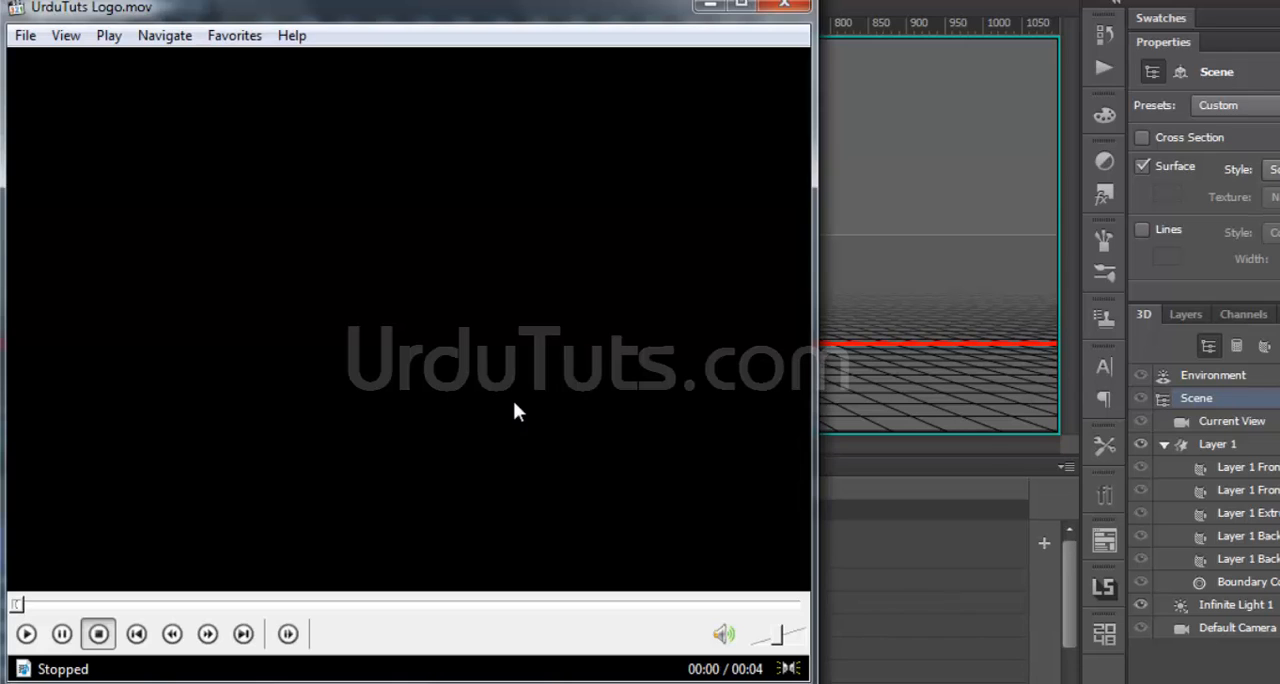
Play the rendered UrduTuts Logo.mov in the media player to check the rotation, pause it and close the player
drag(391, 10, 476, 0)
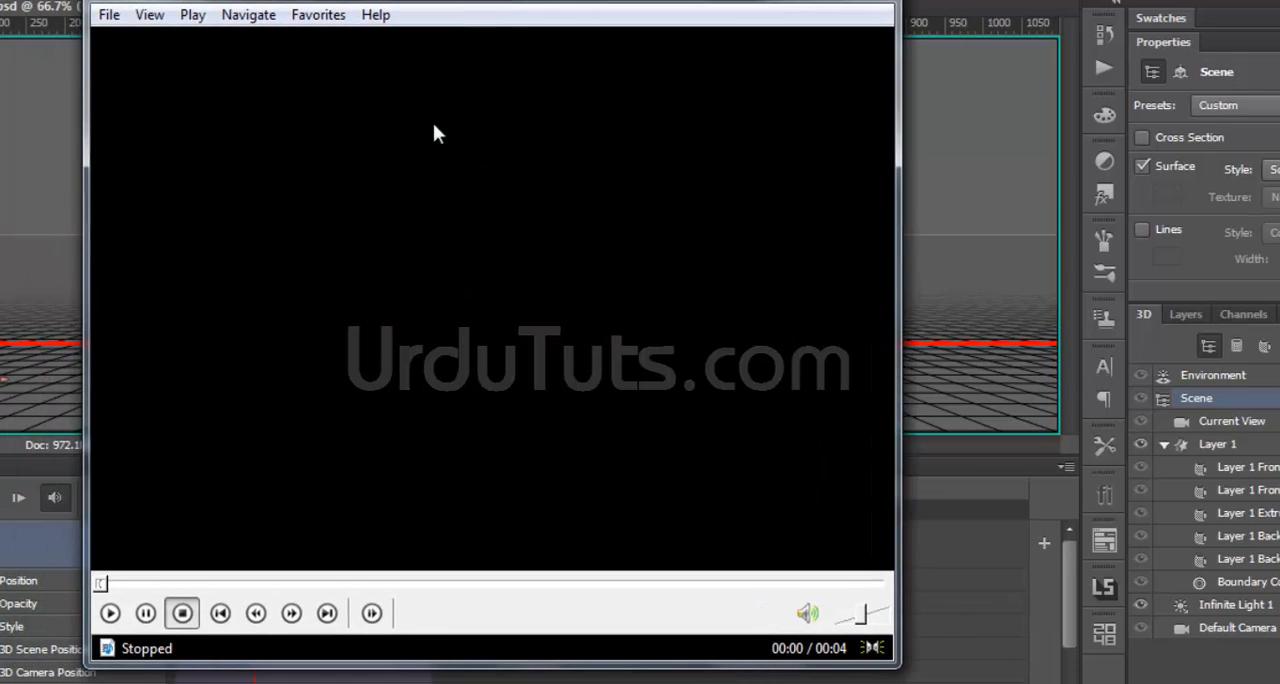
key(space)
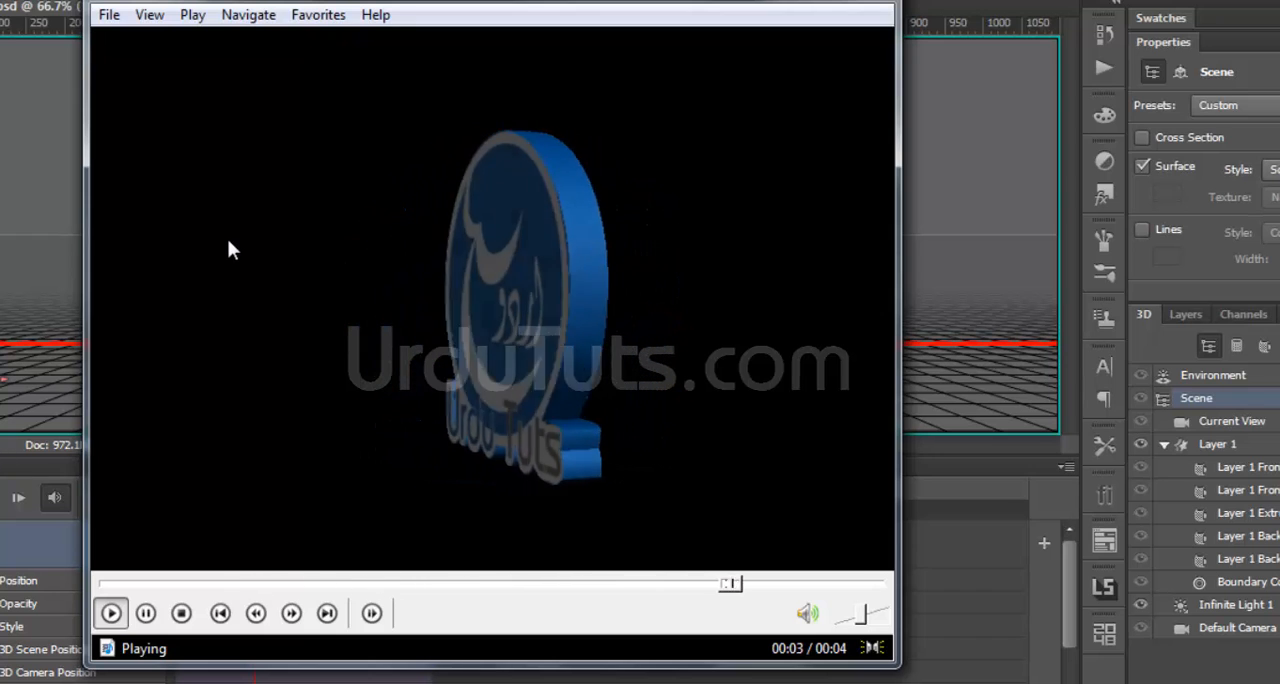
key(space)
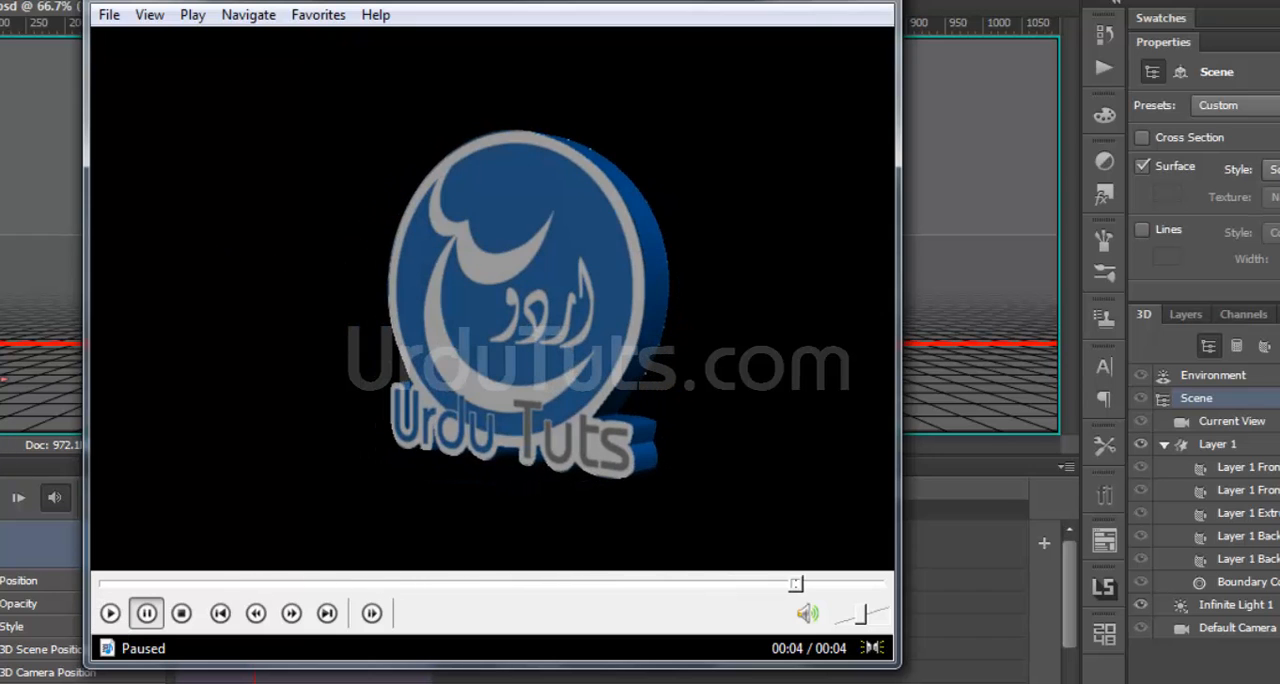
key(alt+F4)
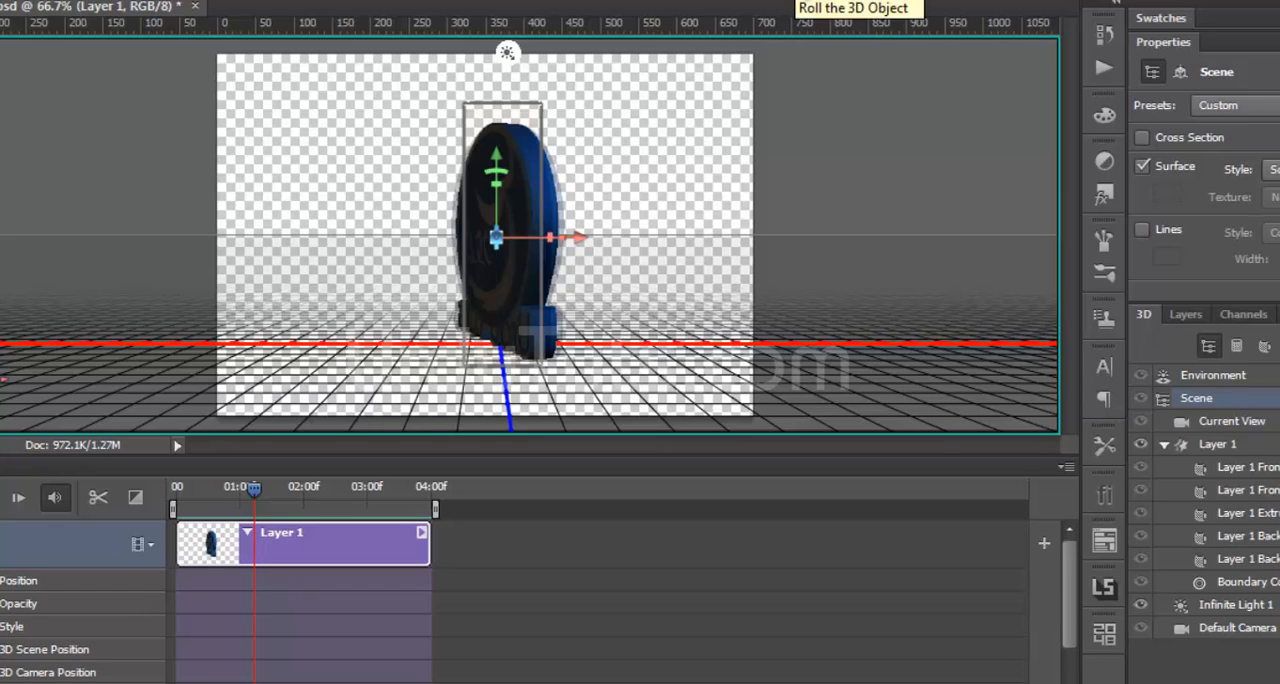